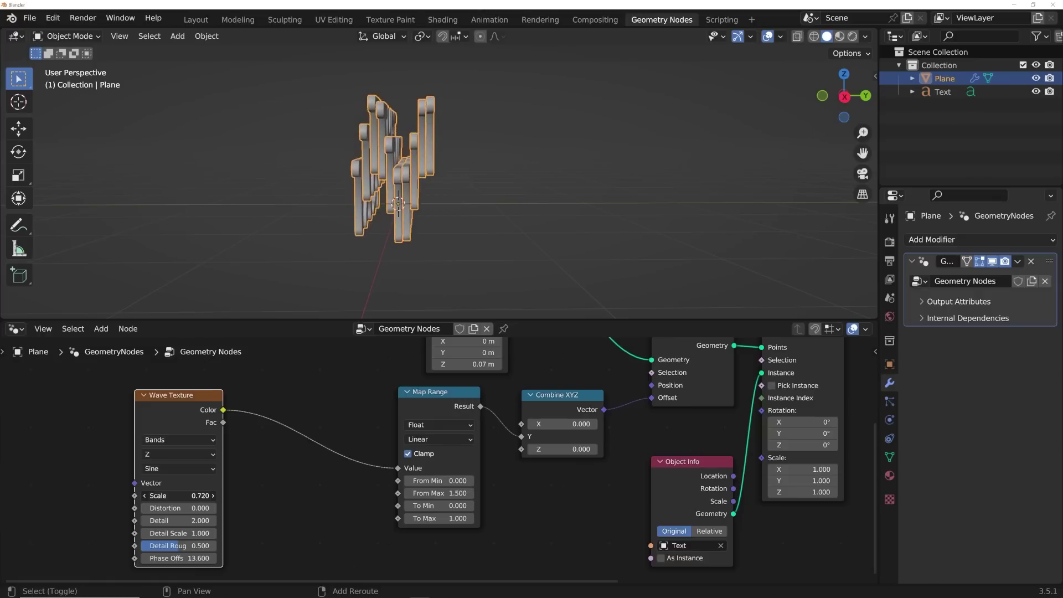
# Step: Vary the Wave Texture node's phase offset to shift the wave through the stacked text copies
pyautogui.moveTo(197, 558); pyautogui.dragTo(213, 558)
pyautogui.moveTo(294, 558); pyautogui.dragTo(129, 558)
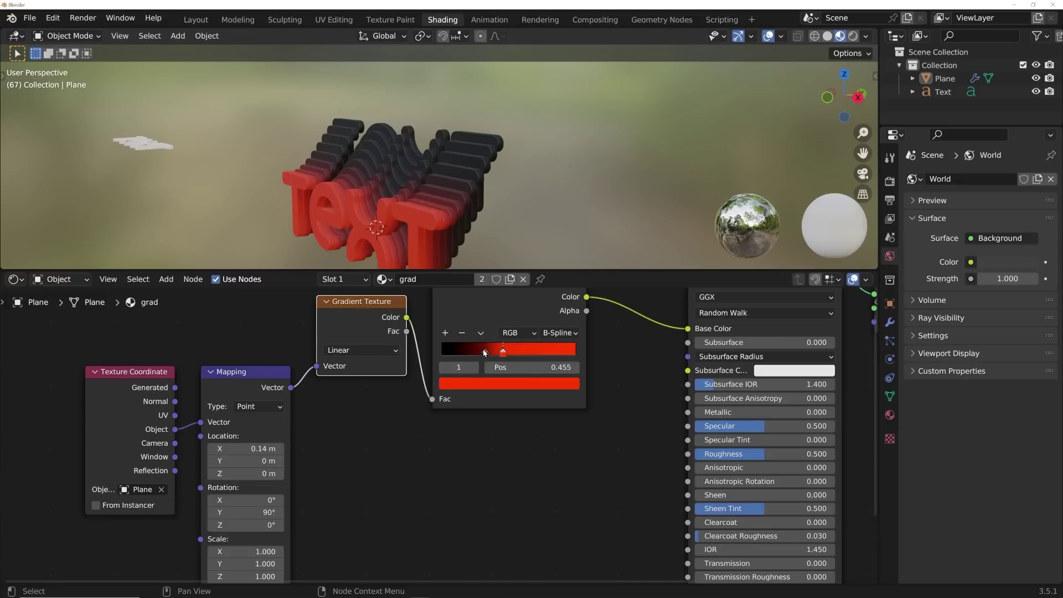
# Step: Reposition the black and red stops on the grad material's color ramp
pyautogui.moveTo(468, 351)
pyautogui.mouseDown()
pyautogui.moveTo(537, 353)
pyautogui.moveTo(454, 353)
pyautogui.mouseUp()
pyautogui.click(528, 352)
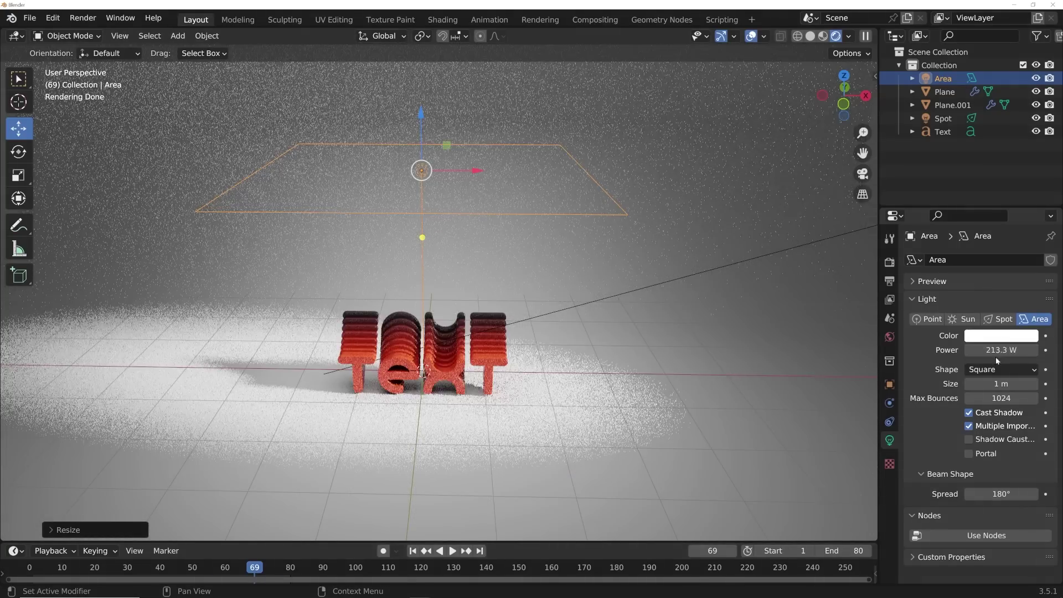
pyautogui.scroll(4, 481, 372)
pyautogui.moveTo(480, 372); pyautogui.dragTo(570, 194, button='middle')
pyautogui.scroll(2, 552, 319)
pyautogui.moveTo(569, 321); pyautogui.dragTo(554, 253, button='middle')
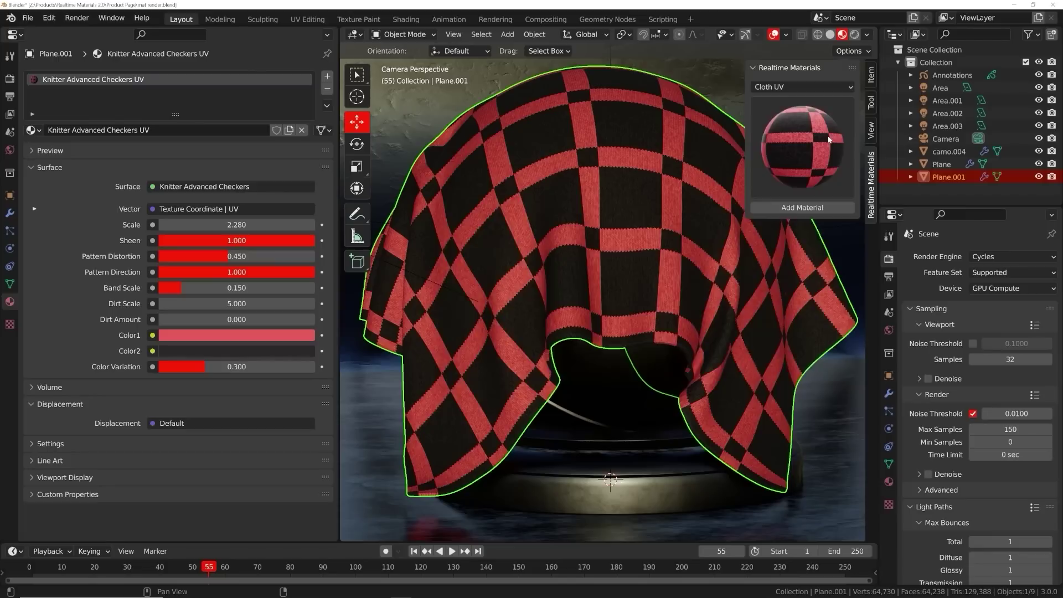
# Step: Add the red-and-white checkered Cloth UV material to the draped cloth and pick a new Color1
pyautogui.click(802, 146)
pyautogui.click(705, 260)
pyautogui.click(802, 208)
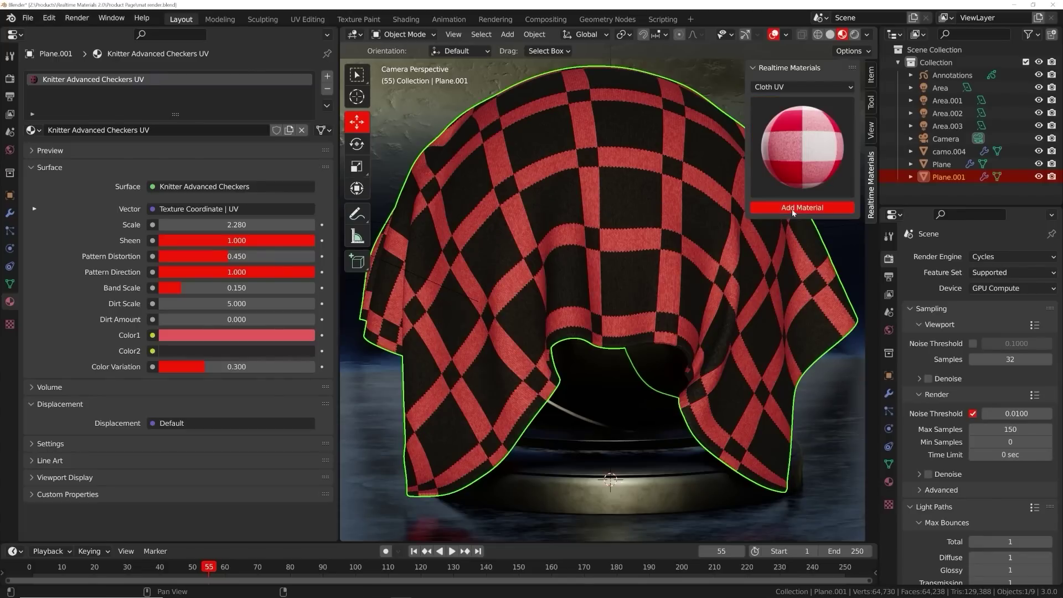
pyautogui.click(218, 335)
pyautogui.click(198, 242)
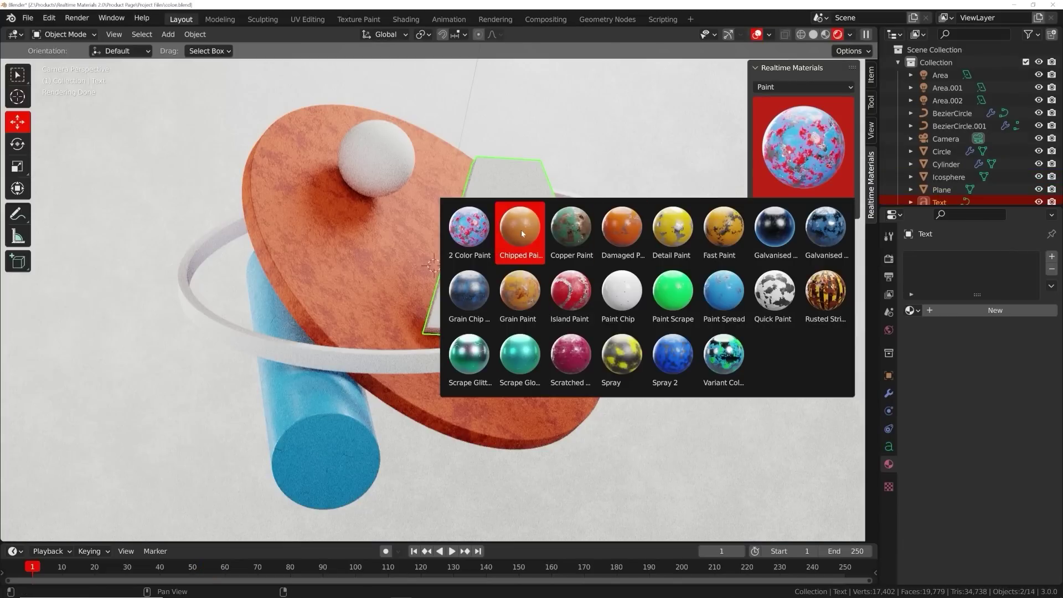
# Step: Apply the Chipped Paint material to the letter A and adjust its first chip scale
pyautogui.click(522, 233)
pyautogui.click(803, 208)
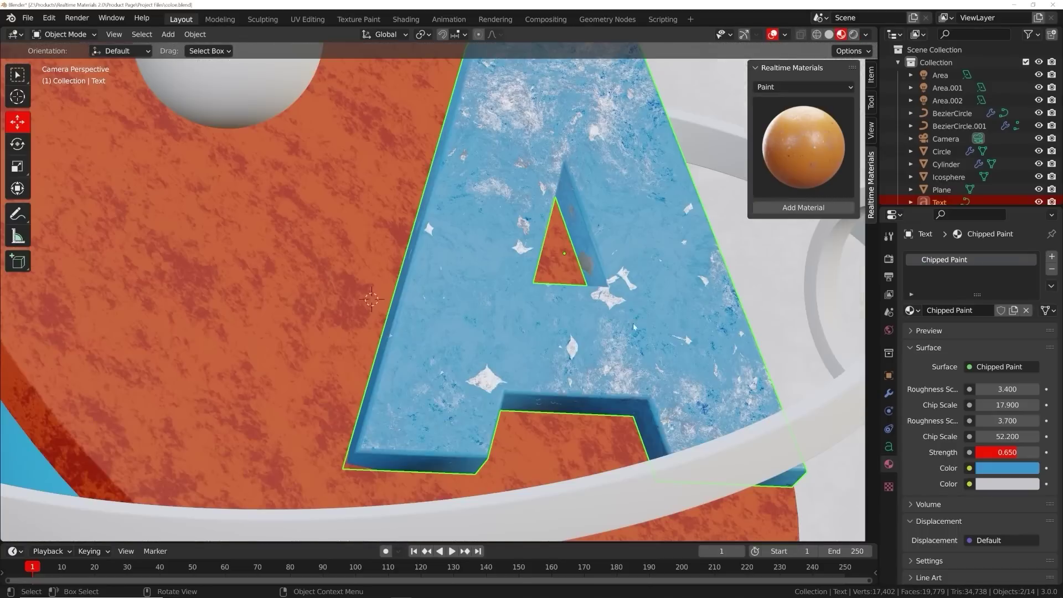
pyautogui.moveTo(1007, 404); pyautogui.dragTo(1046, 404)
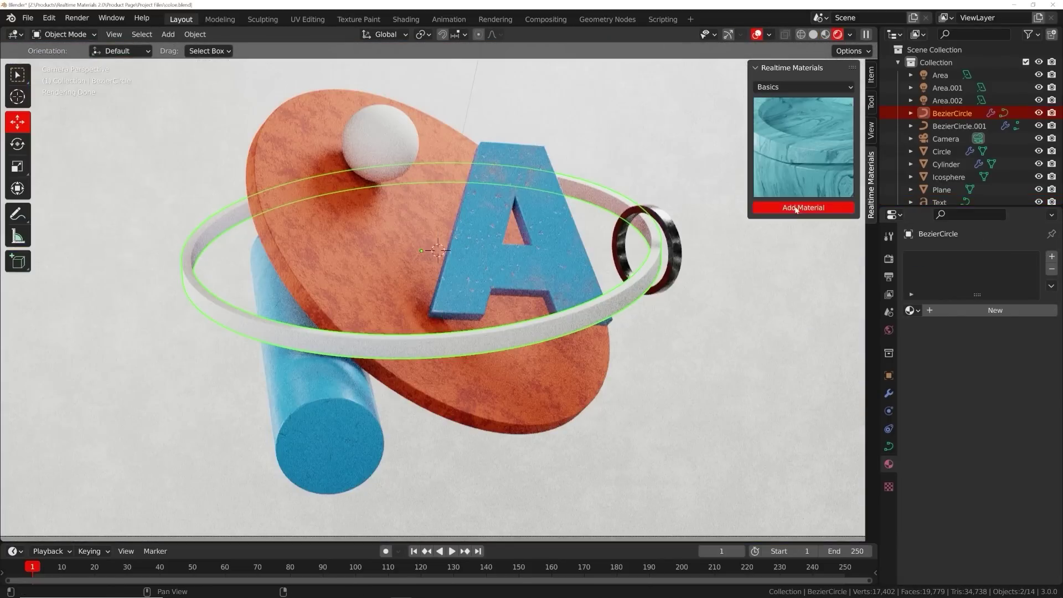
# Step: Add the Basic Wood material to the large ring and adjust the randomness of the cylinder's Basic Scratches material
pyautogui.click(796, 209)
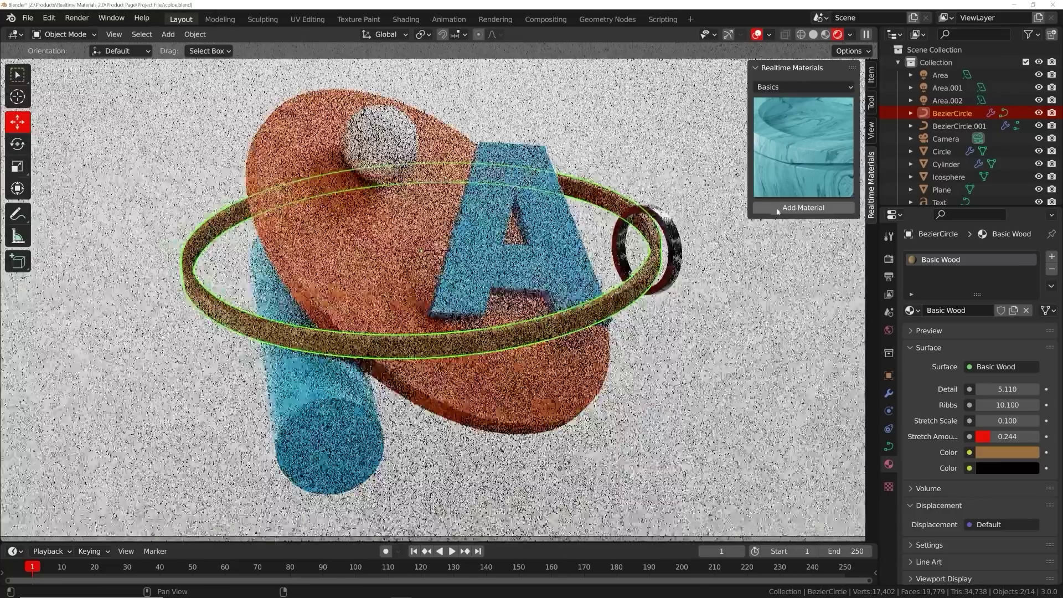
pyautogui.click(987, 277)
pyautogui.click(988, 277)
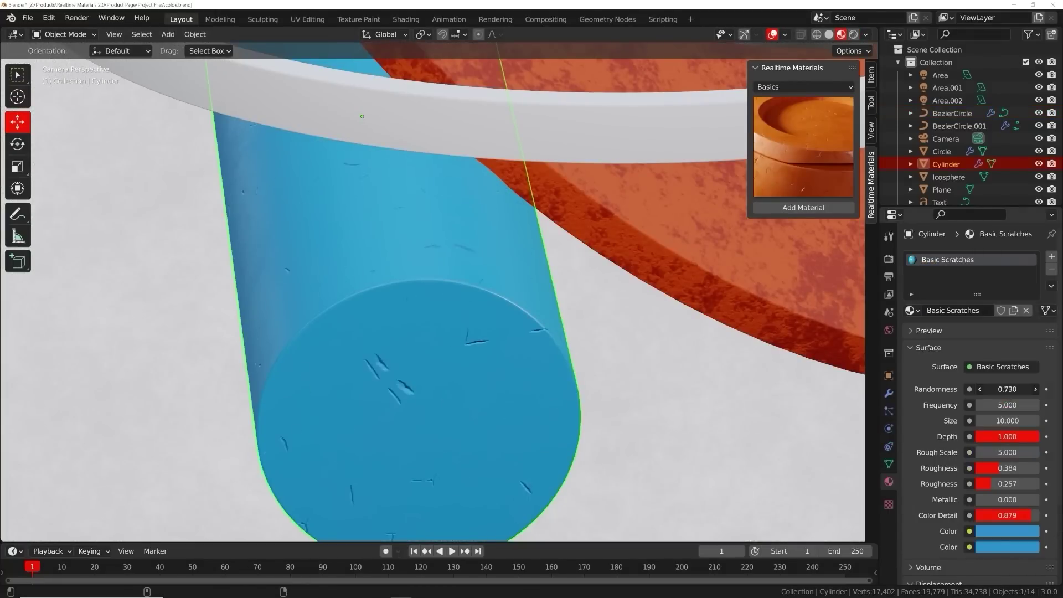
pyautogui.moveTo(1007, 390); pyautogui.dragTo(1015, 389)
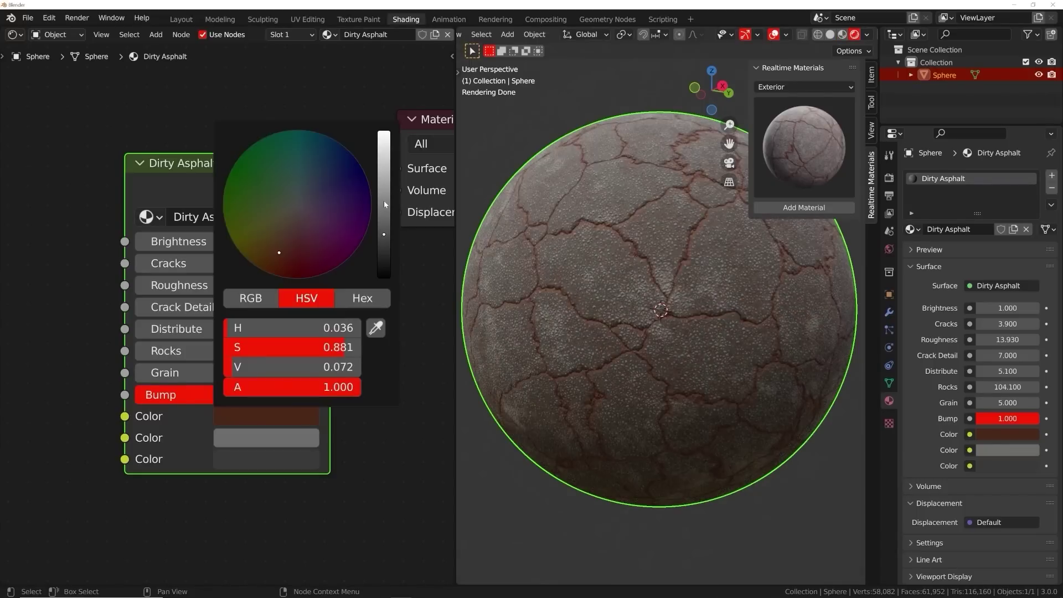
# Step: Darken a Dirty Asphalt color on the sphere and adjust the Missing Pattern amount of the Terrazzo_6 material
pyautogui.moveTo(384, 141); pyautogui.dragTo(383, 207)
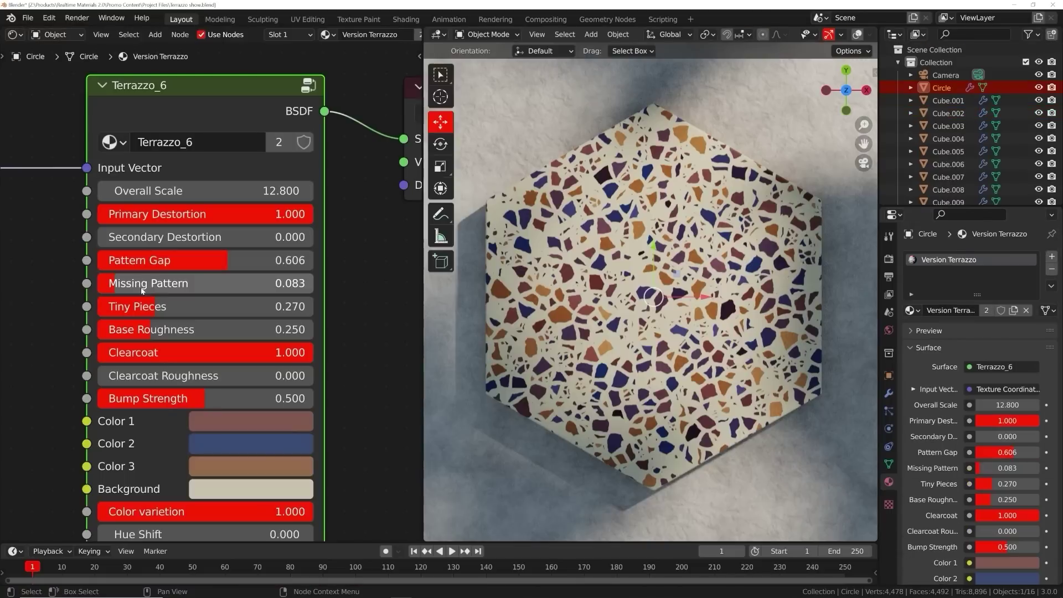
pyautogui.moveTo(178, 283); pyautogui.dragTo(187, 285)
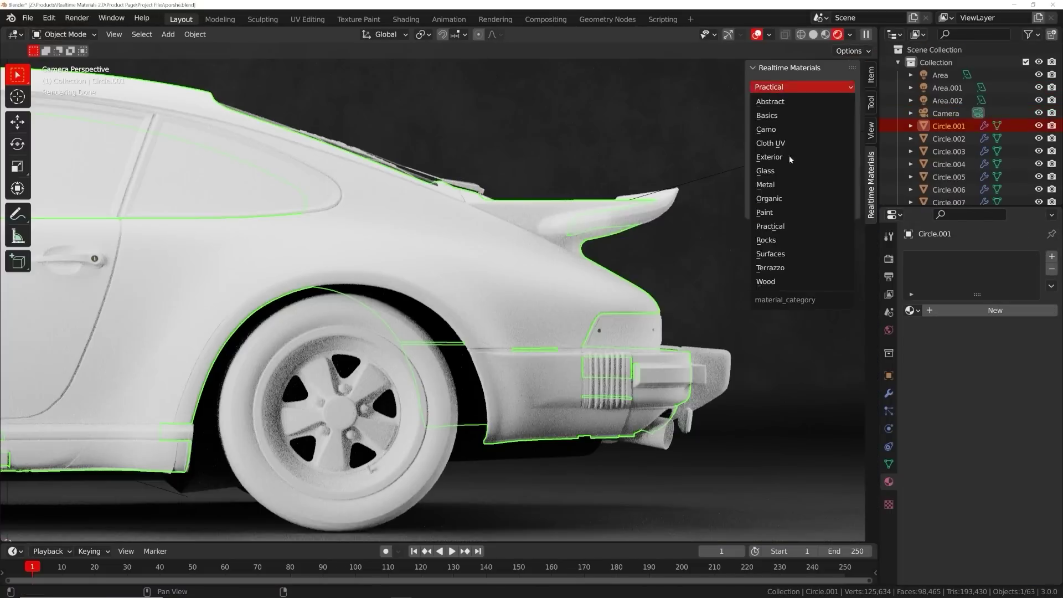
# Step: Give the car body a worn blue paint material and its trim a dark material from the Surfaces category
pyautogui.click(520, 239)
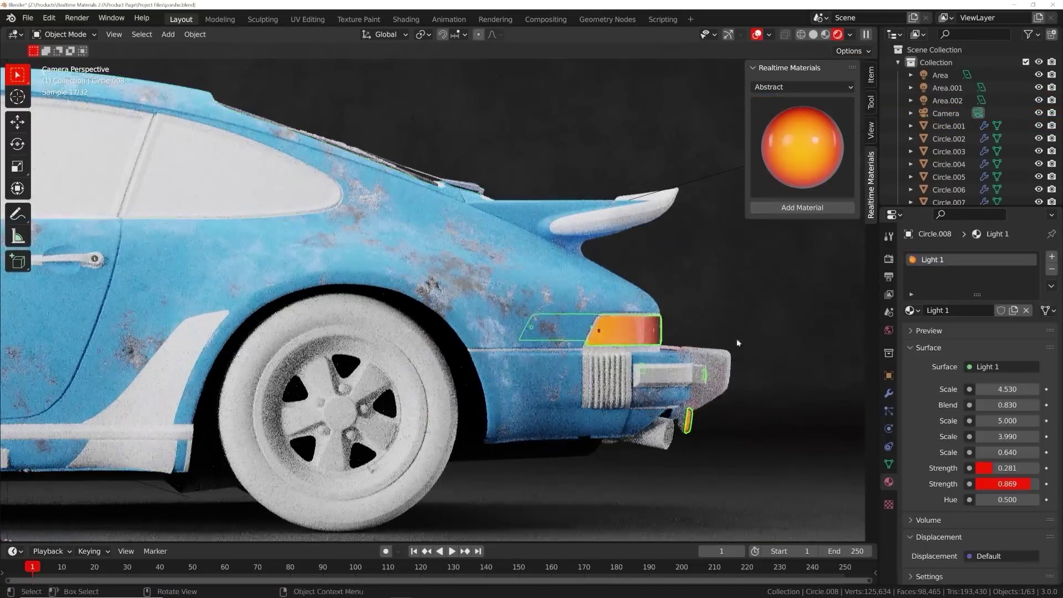
pyautogui.click(802, 87)
pyautogui.click(776, 284)
pyautogui.click(802, 207)
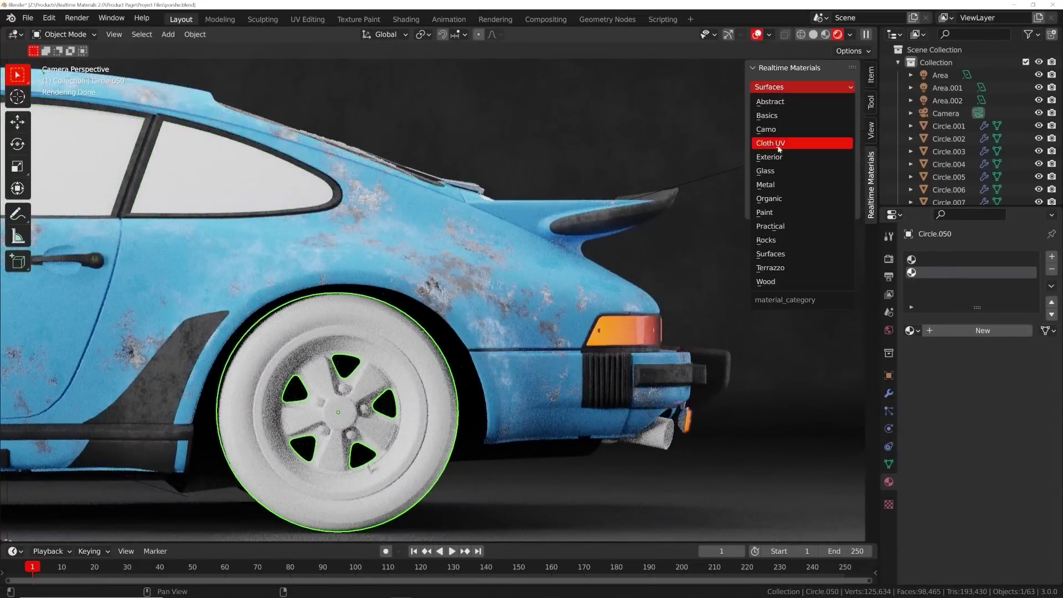
# Step: Choose the Metal material category for the car's rear wheel
pyautogui.click(802, 87)
pyautogui.click(765, 185)
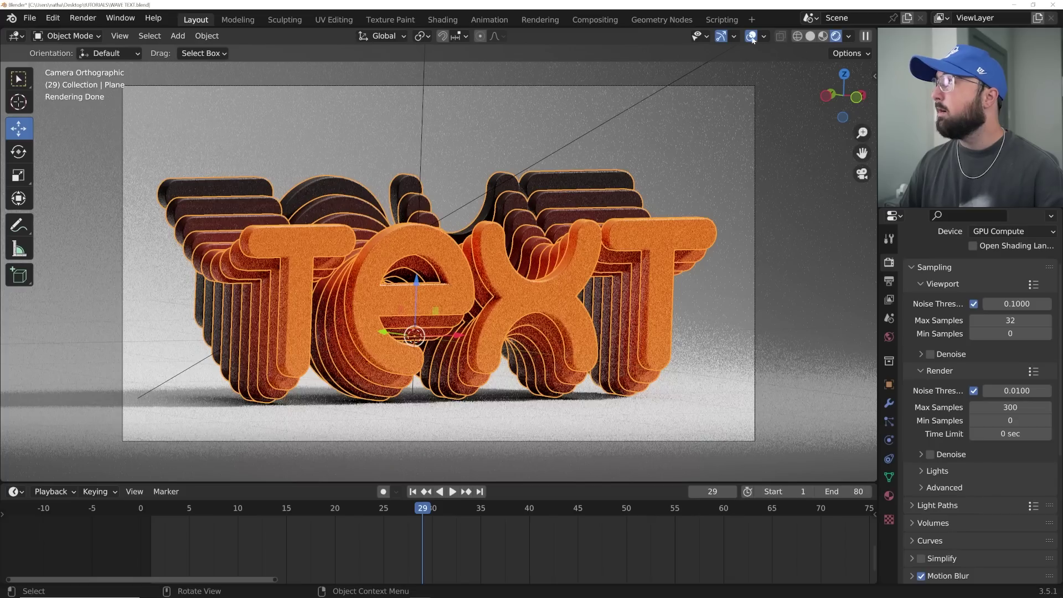
# Step: Hide the viewport overlays and play the rendered wave text animation
pyautogui.click(751, 36)
pyautogui.press('space')
pyautogui.press('space')
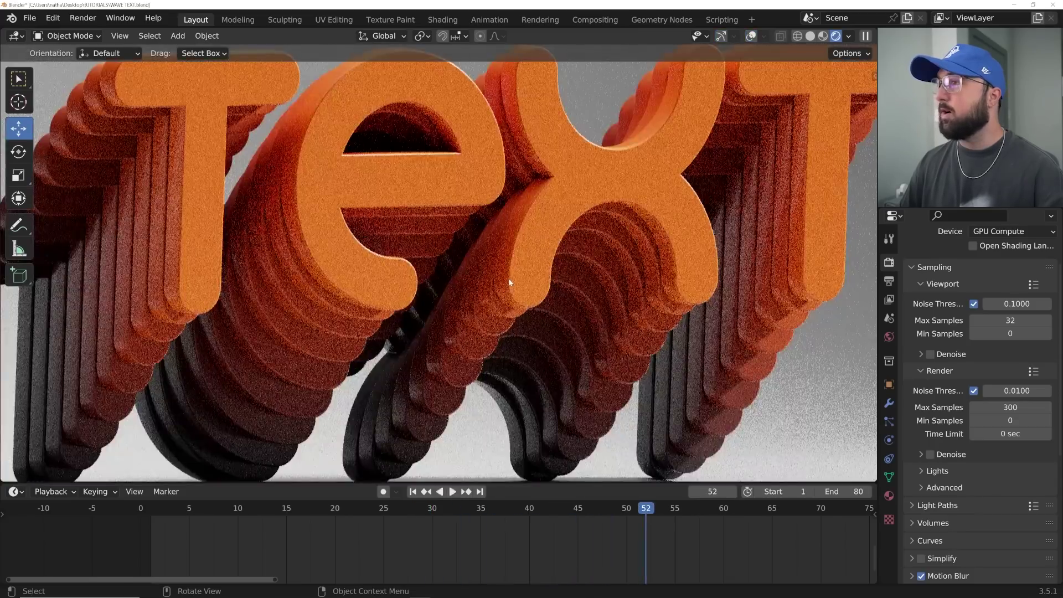
pyautogui.press('space')
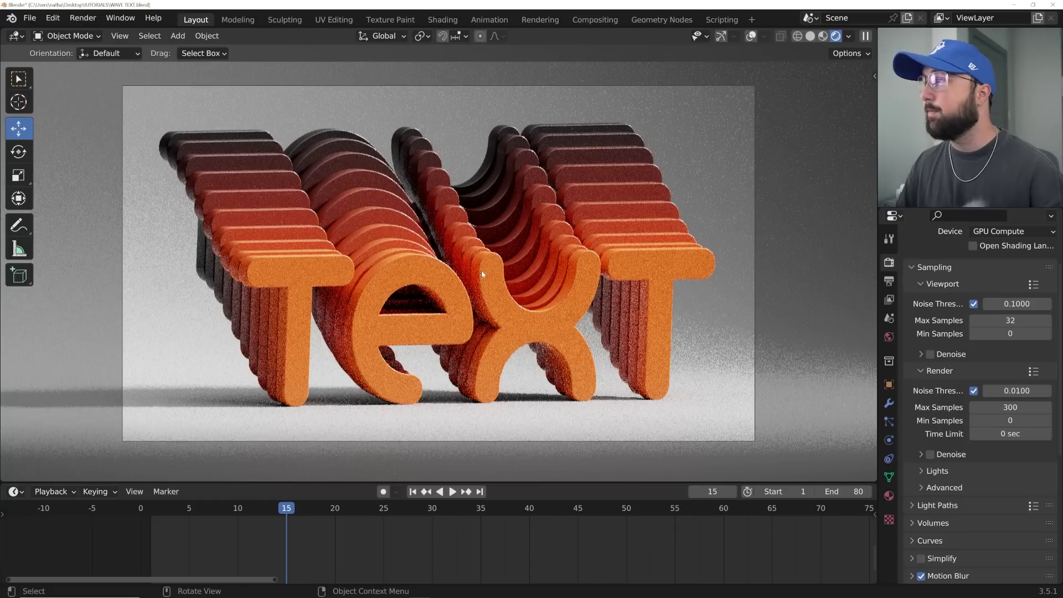
# Step: Set the viewport to solid shading and open a second Blender window
pyautogui.click(809, 36)
pyautogui.rightClick(419, 590)
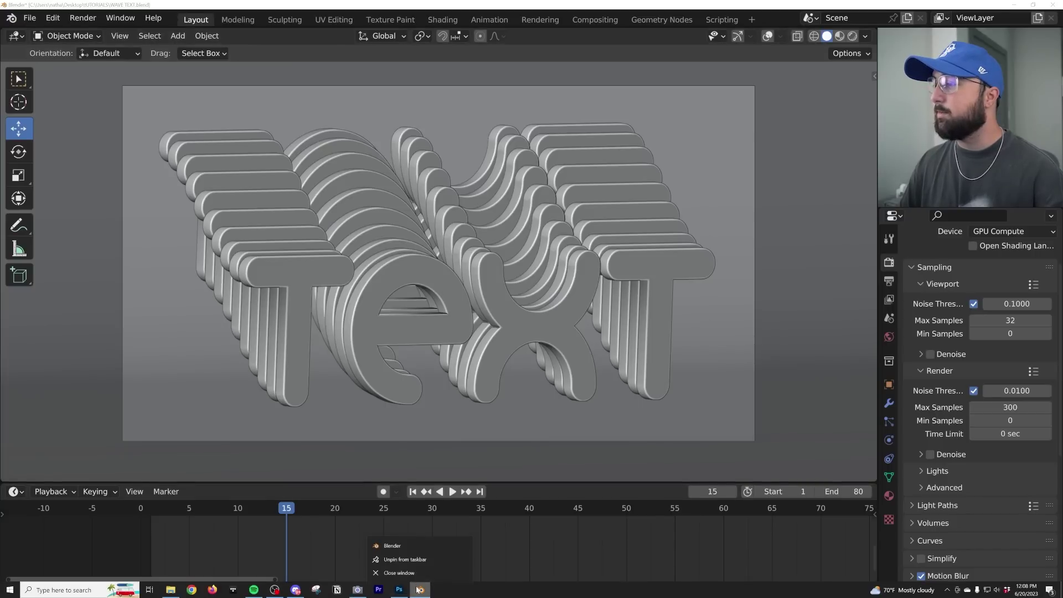
pyautogui.click(396, 545)
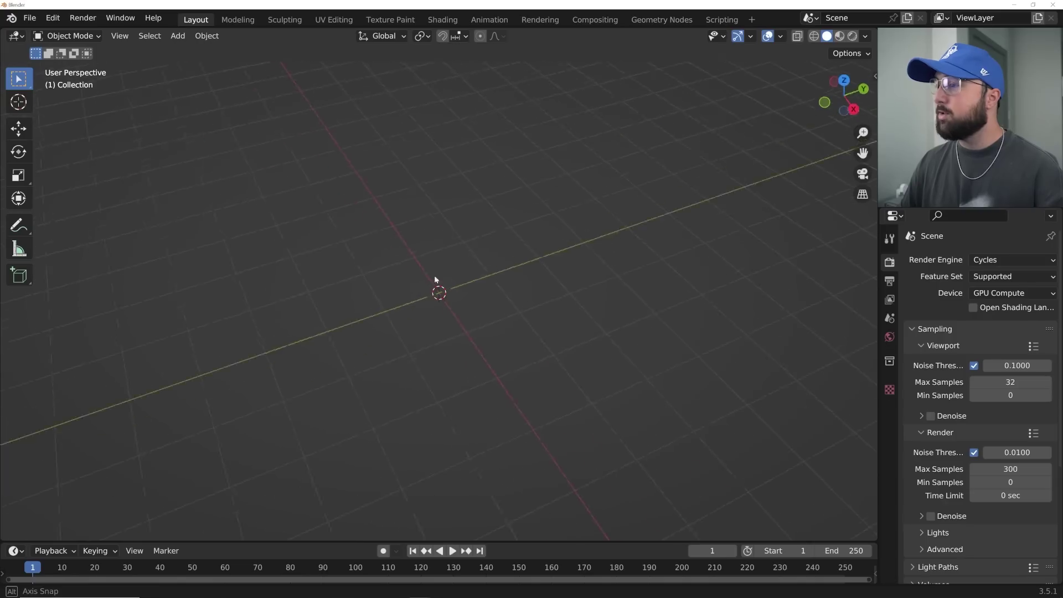
# Step: Add a text object to the empty scene and frame it in the viewport
pyautogui.moveTo(450, 273); pyautogui.dragTo(475, 261, button='middle')
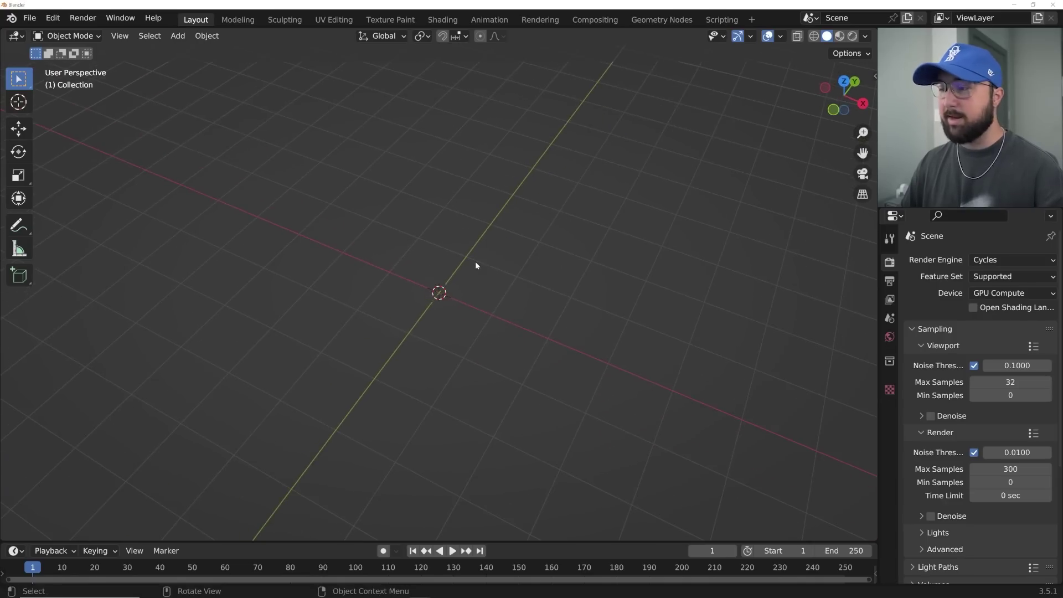
pyautogui.hotkey('shift', 'a')
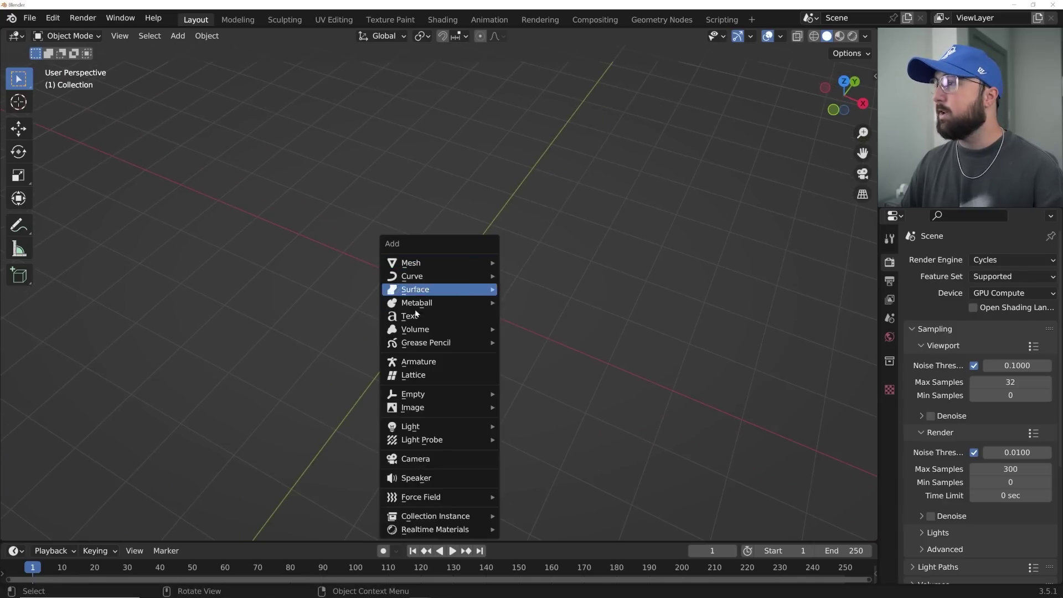
pyautogui.click(420, 317)
pyautogui.moveTo(389, 311); pyautogui.dragTo(350, 268, button='middle')
pyautogui.moveTo(404, 320); pyautogui.dragTo(537, 321, button='middle')
pyautogui.press('KP_Decimal')
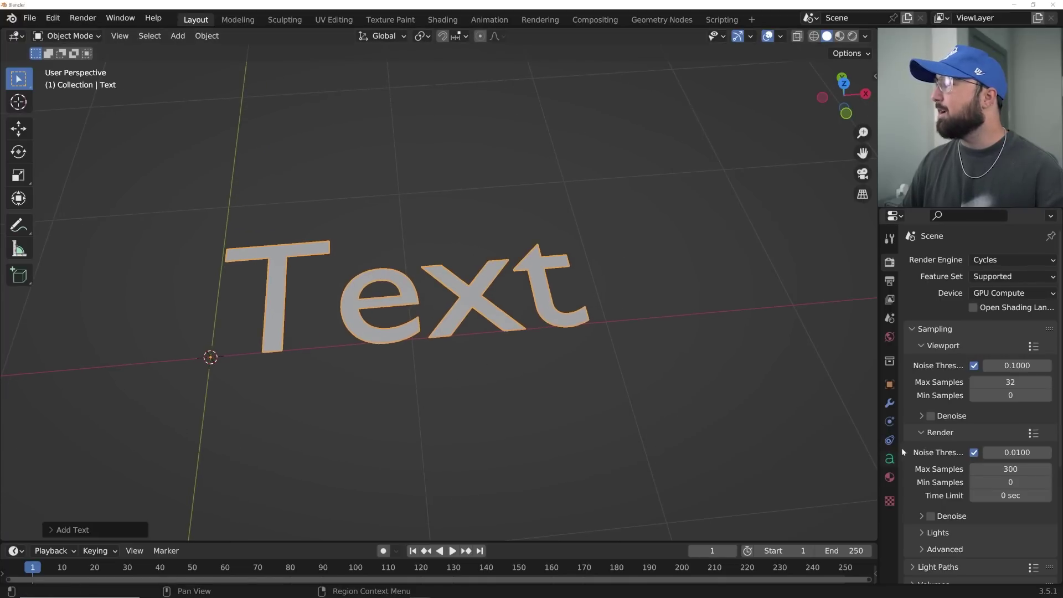
# Step: Set the text's paragraph alignment to Center horizontally and Middle vertically
pyautogui.click(889, 458)
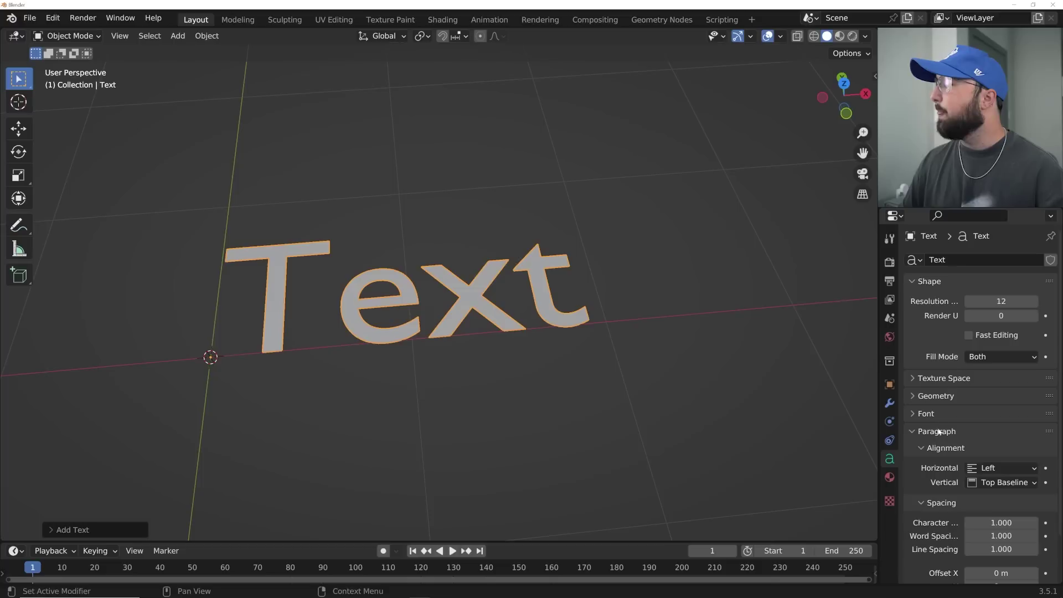
pyautogui.scroll(-2, 990, 418)
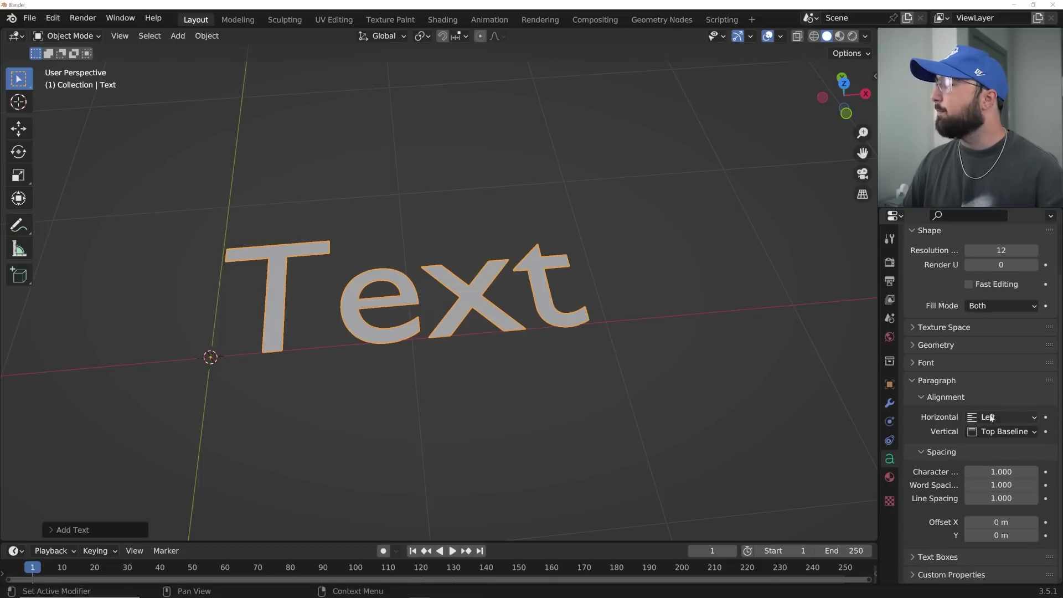
pyautogui.click(1008, 416)
pyautogui.click(973, 443)
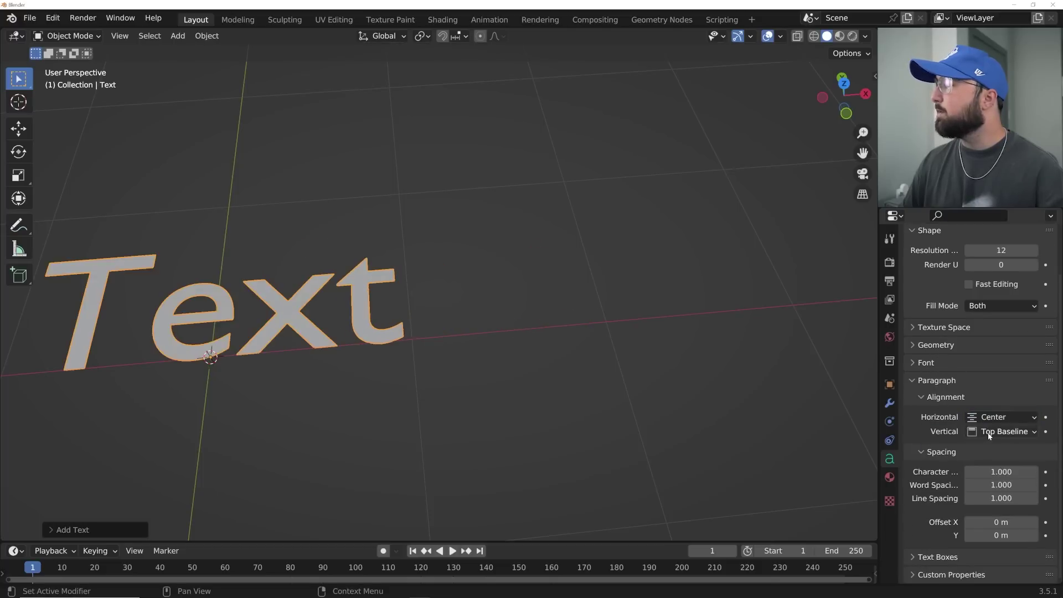
pyautogui.click(1002, 431)
pyautogui.click(973, 475)
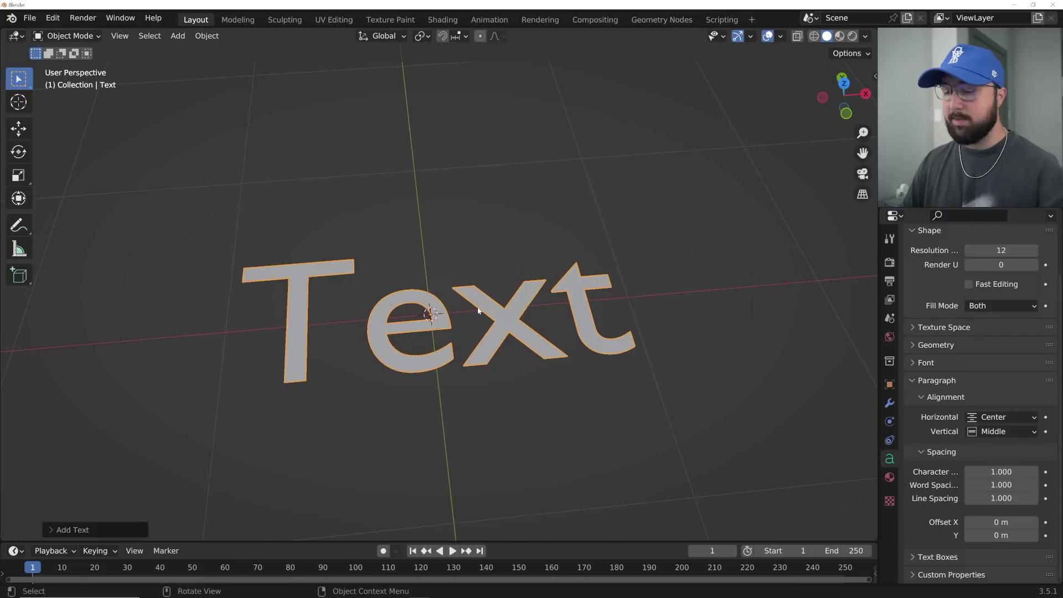
pyautogui.press('r')
pyautogui.press('r')
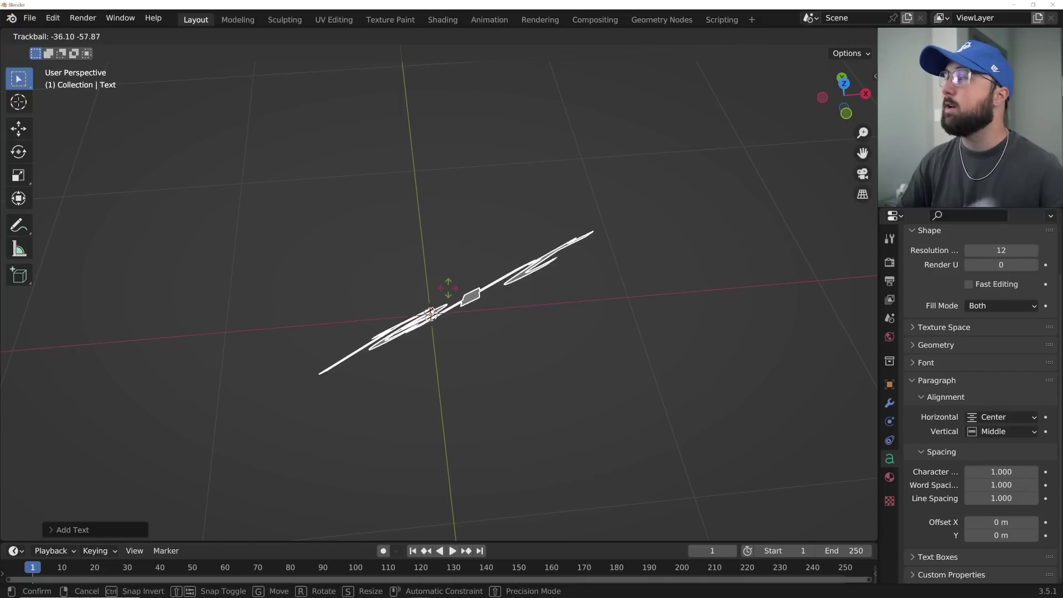
pyautogui.rightClick(612, 300)
# Step: Expand the text's font settings and replace its wording with "TEXT" in capitals
pyautogui.click(924, 362)
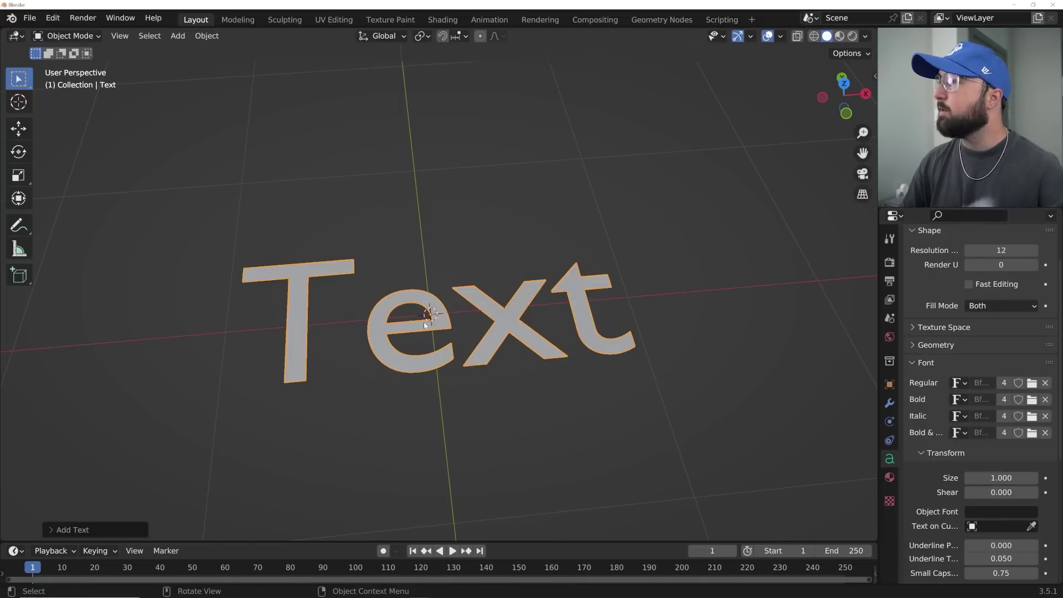
pyautogui.press('Tab')
pyautogui.press('Tab')
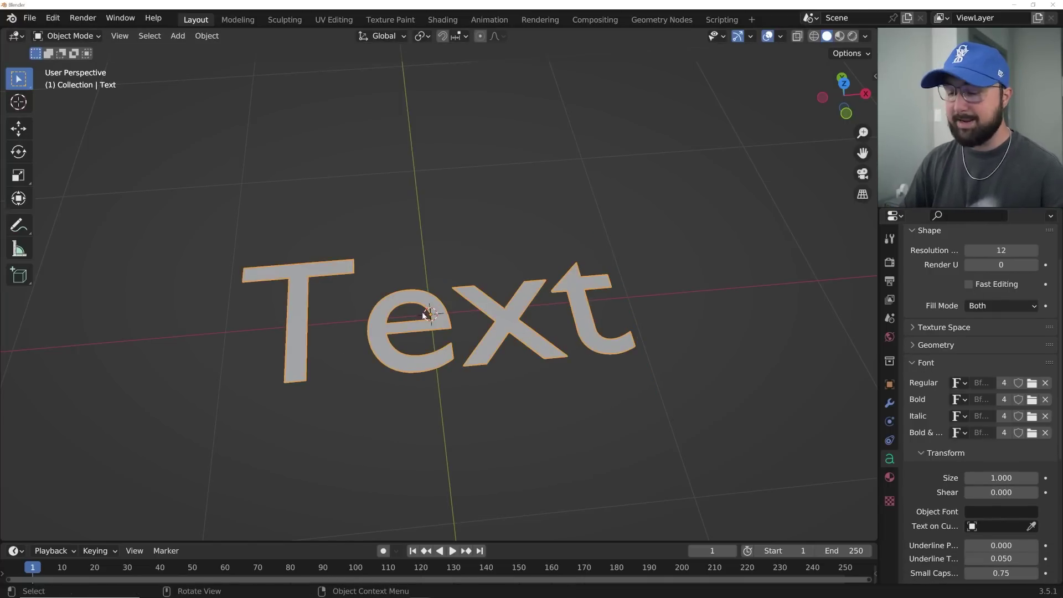
pyautogui.press('Tab')
pyautogui.press('BackSpace')
pyautogui.press('BackSpace')
pyautogui.press('BackSpace')
pyautogui.press('BackSpace')
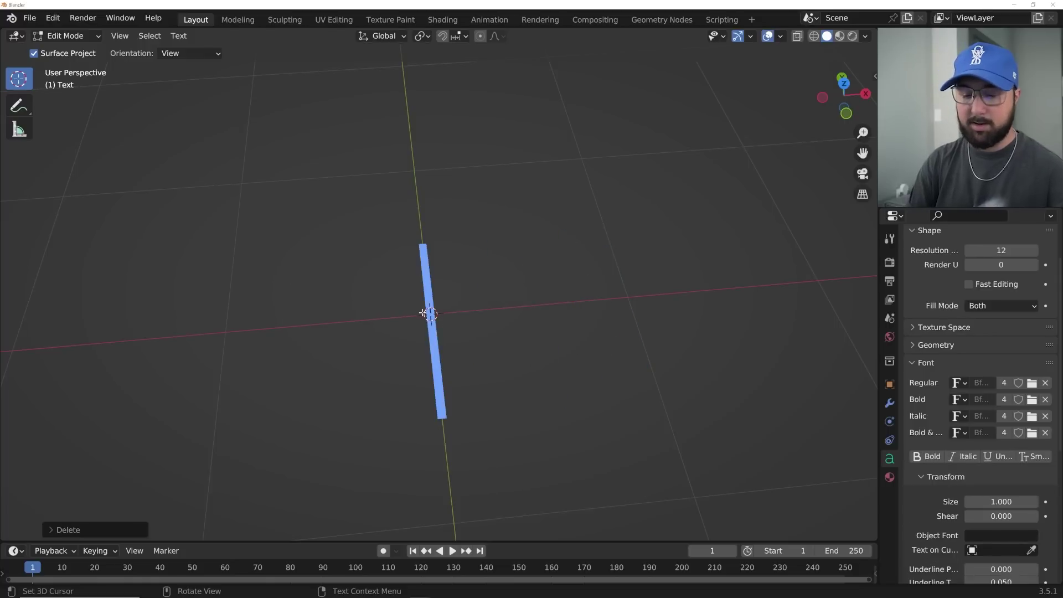
pyautogui.write('TEXT')
pyautogui.press('Tab')
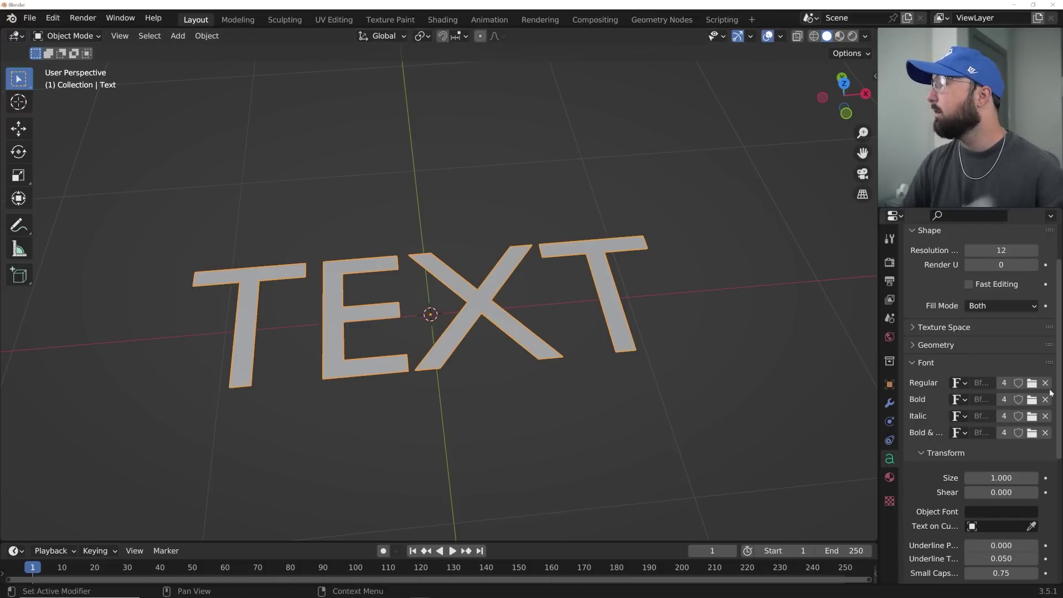
# Step: Load Organo.ttf from the Desktop folder as the text's regular font
pyautogui.click(923, 363)
pyautogui.click(921, 362)
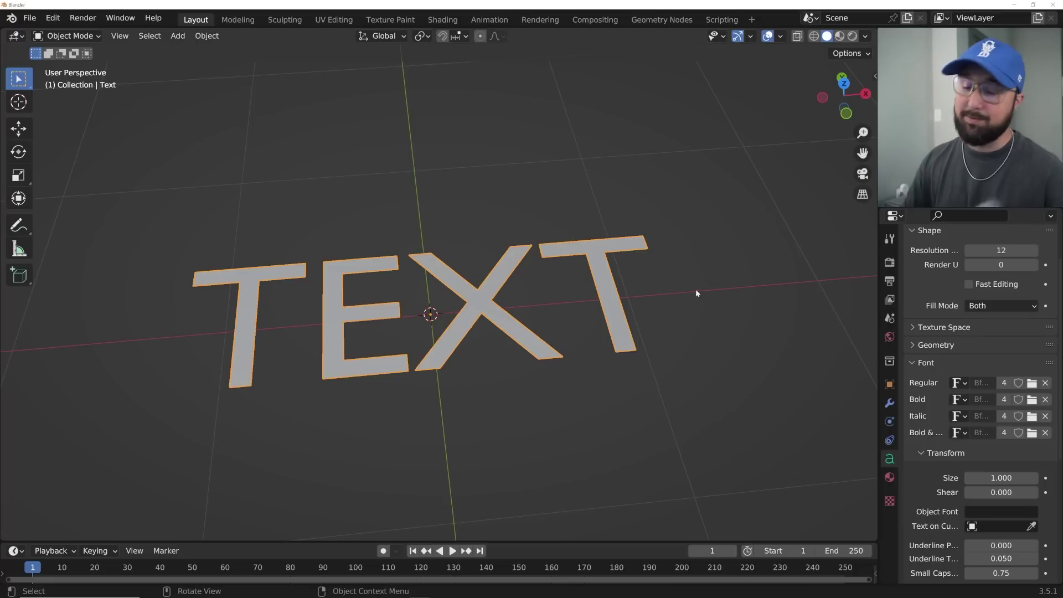
pyautogui.click(1030, 383)
pyautogui.scroll(-7, 620, 295)
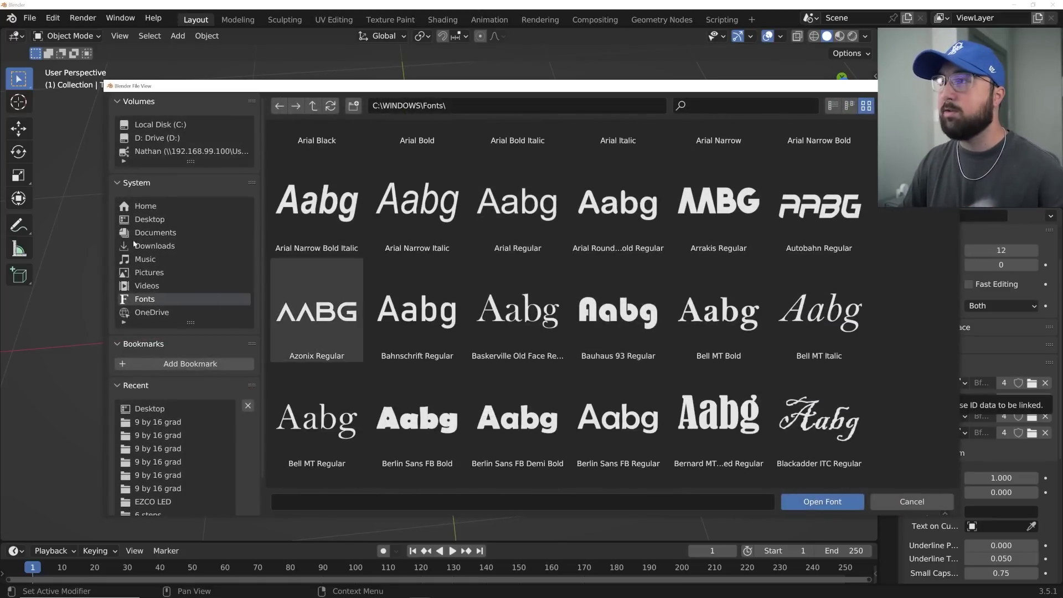
pyautogui.click(149, 219)
pyautogui.scroll(-5, 620, 341)
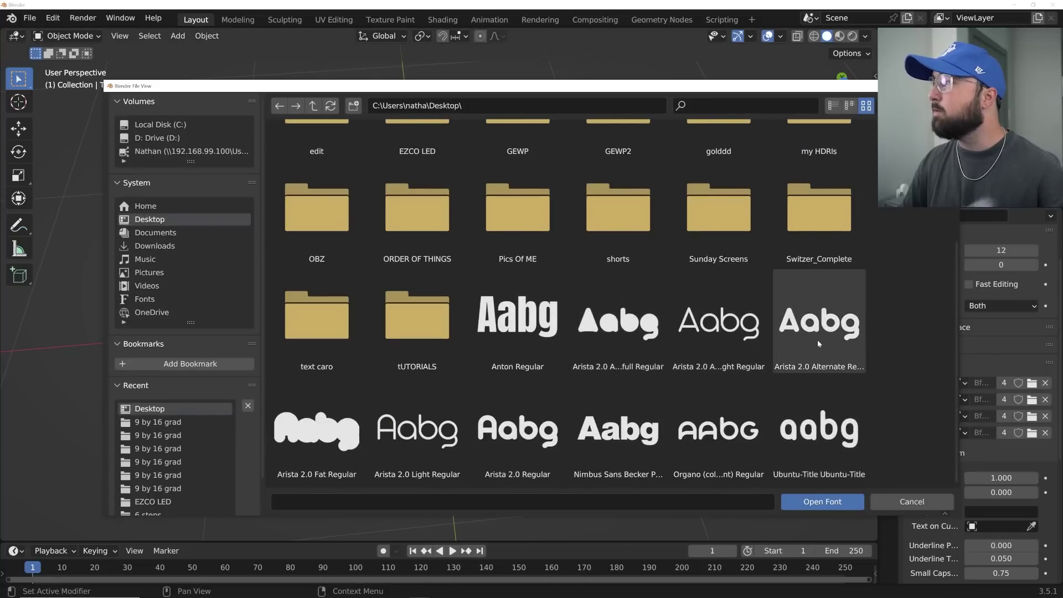
pyautogui.click(720, 469)
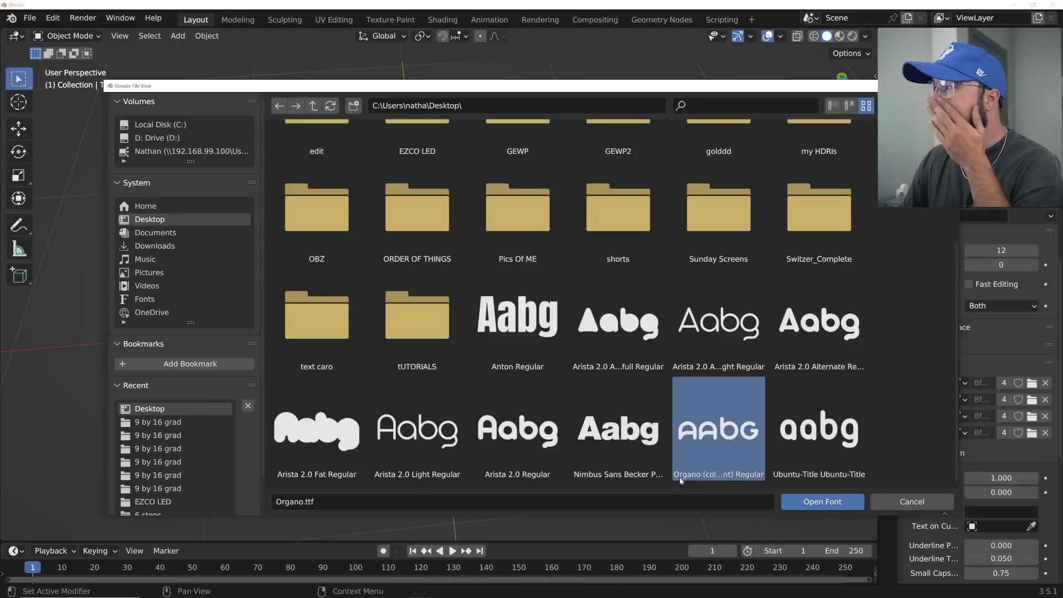
pyautogui.doubleClick(699, 439)
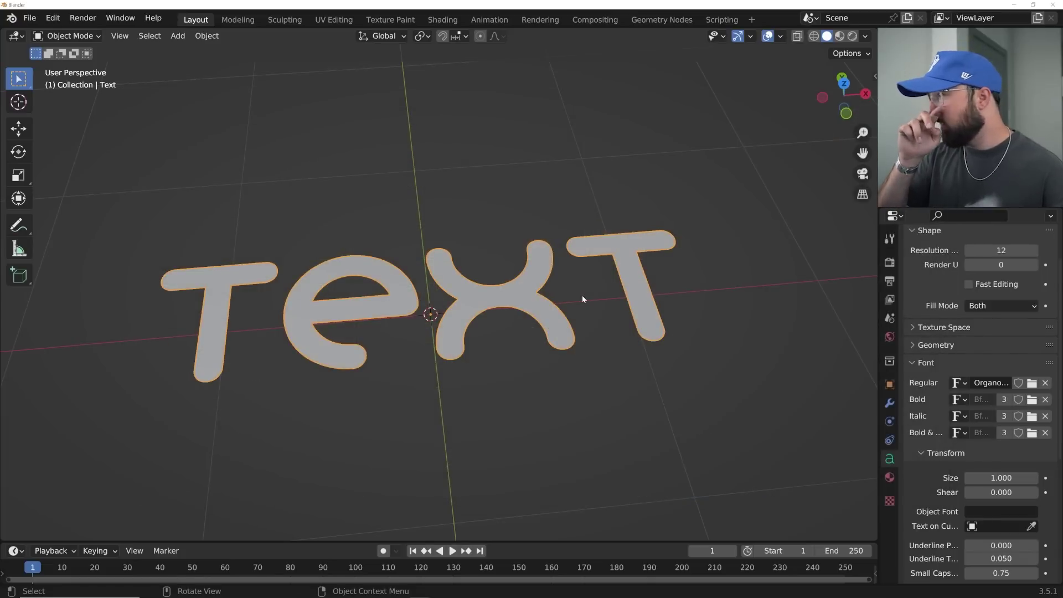
# Step: Move the text along the negative X axis, well away from the world origin
pyautogui.scroll(-7, 537, 310)
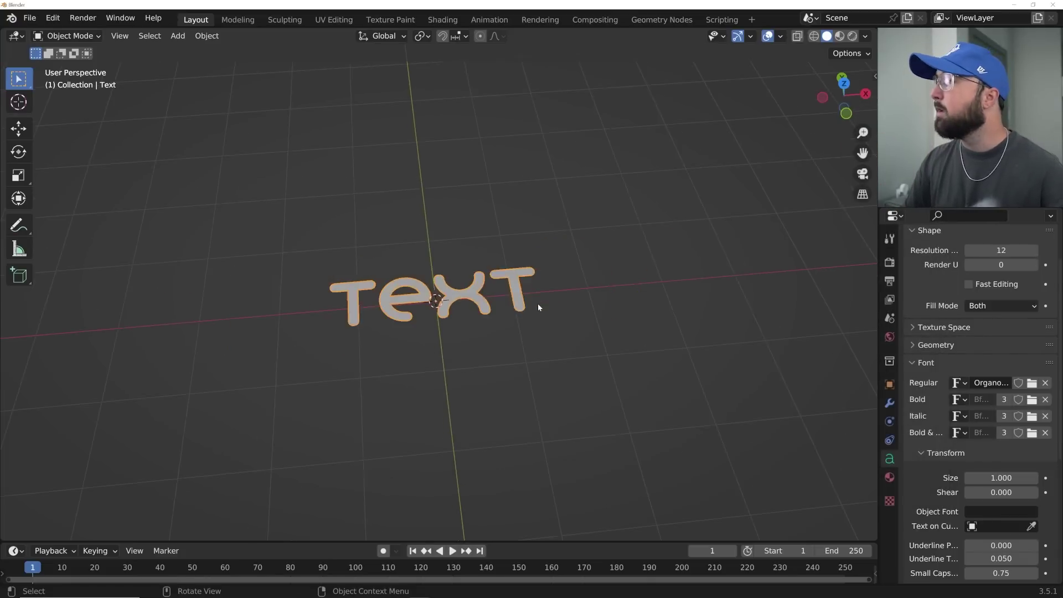
pyautogui.click(25, 133)
pyautogui.keyDown('shift'); pyautogui.moveTo(185, 201); pyautogui.dragTo(363, 217, button='middle'); pyautogui.keyUp('shift')
pyautogui.moveTo(668, 310); pyautogui.dragTo(127, 387)
pyautogui.press('KP_Decimal')
pyautogui.moveTo(546, 317); pyautogui.dragTo(599, 292, button='middle')
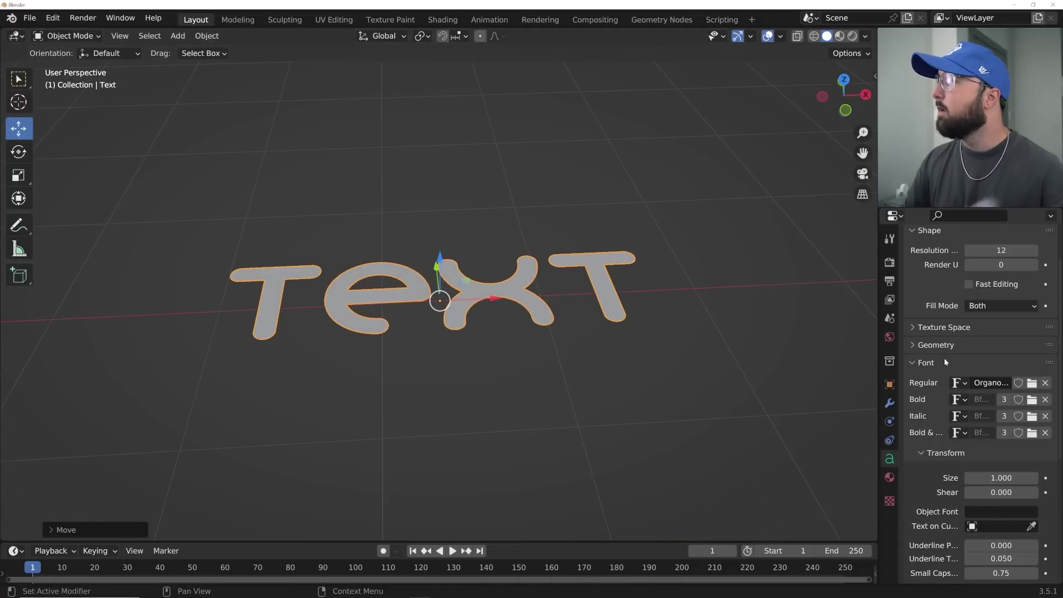
# Step: Expand the text's geometry settings and extrude the letters by 0.027 m
pyautogui.click(934, 345)
pyautogui.scroll(-1, 997, 500)
pyautogui.scroll(1, 997, 500)
pyautogui.moveTo(996, 380); pyautogui.dragTo(1012, 379)
pyautogui.scroll(1, 603, 353)
pyautogui.moveTo(603, 353); pyautogui.dragTo(608, 331, button='middle')
pyautogui.scroll(2, 605, 330)
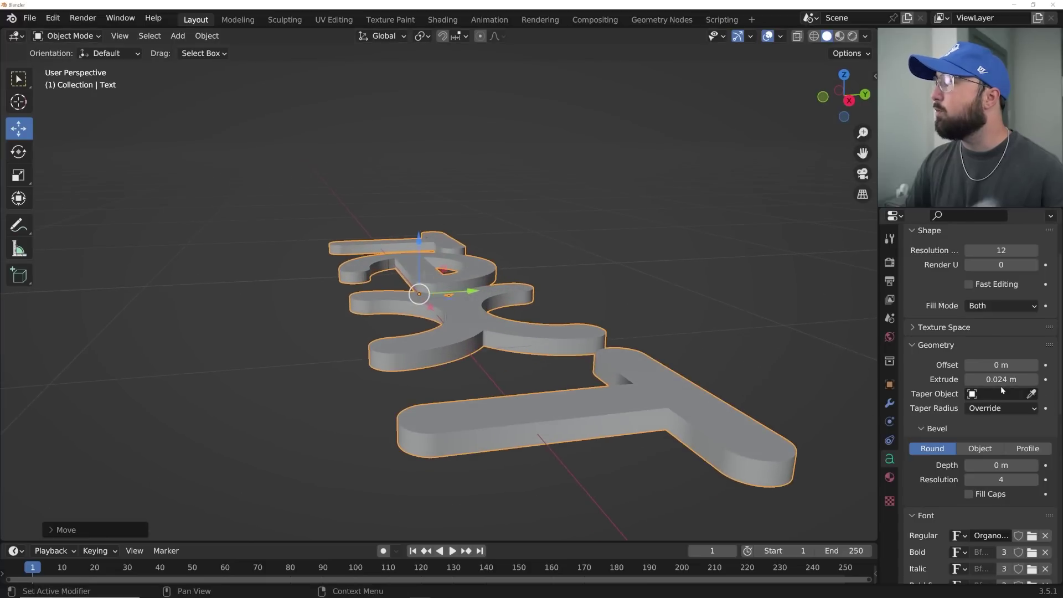
pyautogui.moveTo(998, 379)
pyautogui.mouseDown()
pyautogui.moveTo(1015, 379)
pyautogui.moveTo(1004, 379)
pyautogui.mouseUp()
# Step: Round the letters' edges with a bevel depth of 0.005 m
pyautogui.click(1007, 465)
pyautogui.click(941, 476)
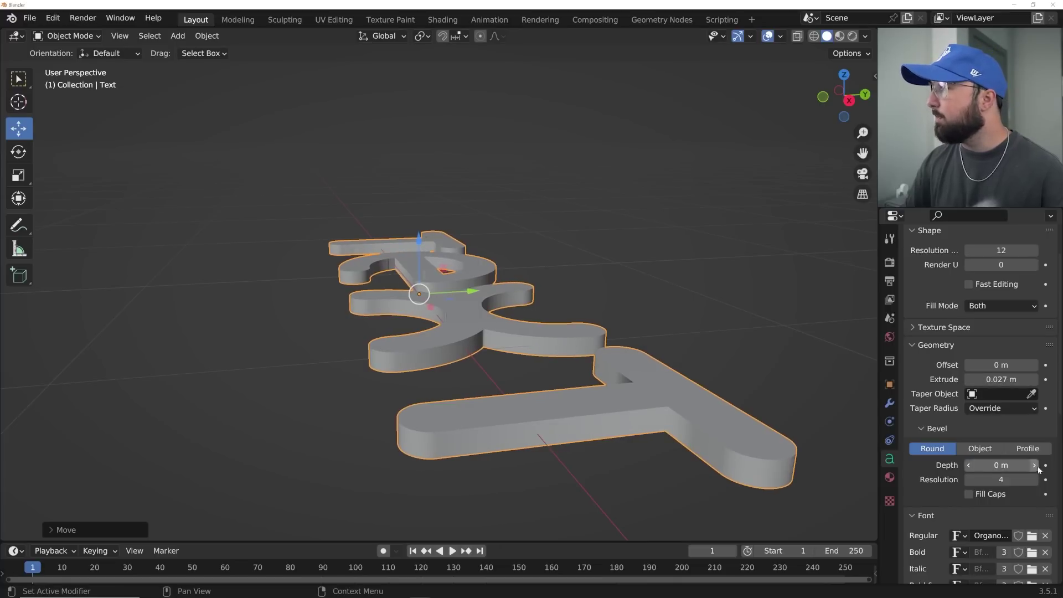
pyautogui.click(1035, 465)
pyautogui.click(1004, 465)
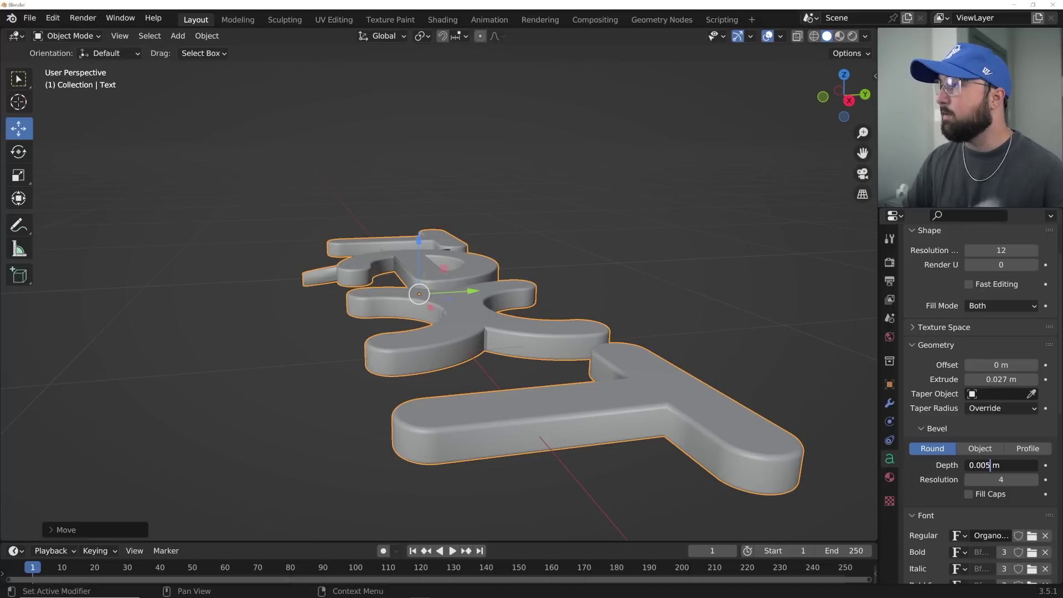
pyautogui.press('Return')
pyautogui.moveTo(590, 360); pyautogui.dragTo(537, 351, button='middle')
pyautogui.click(991, 465)
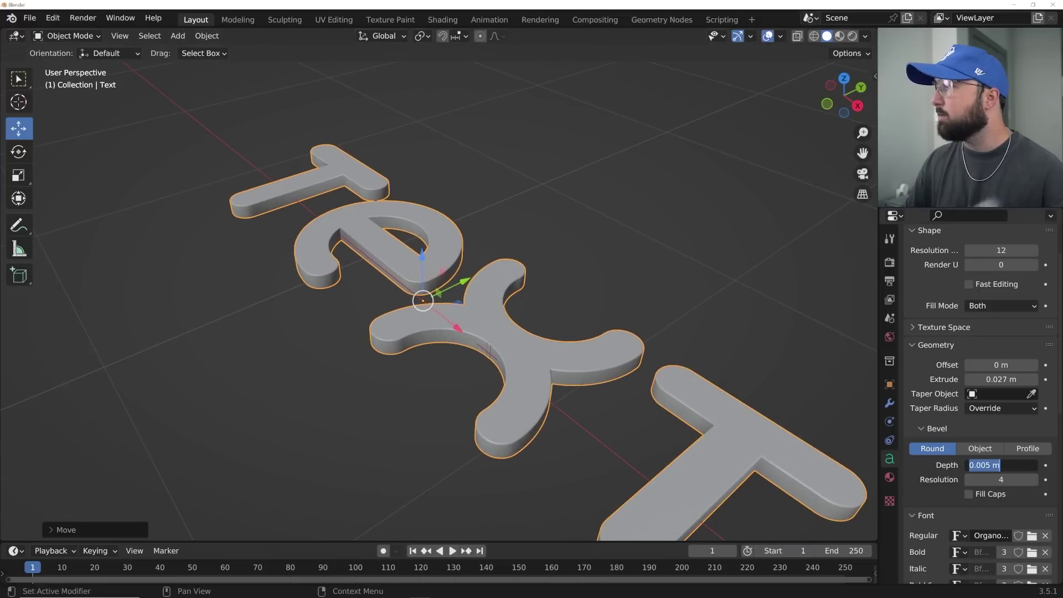
pyautogui.click(532, 289)
pyautogui.moveTo(533, 289); pyautogui.dragTo(568, 297, button='middle')
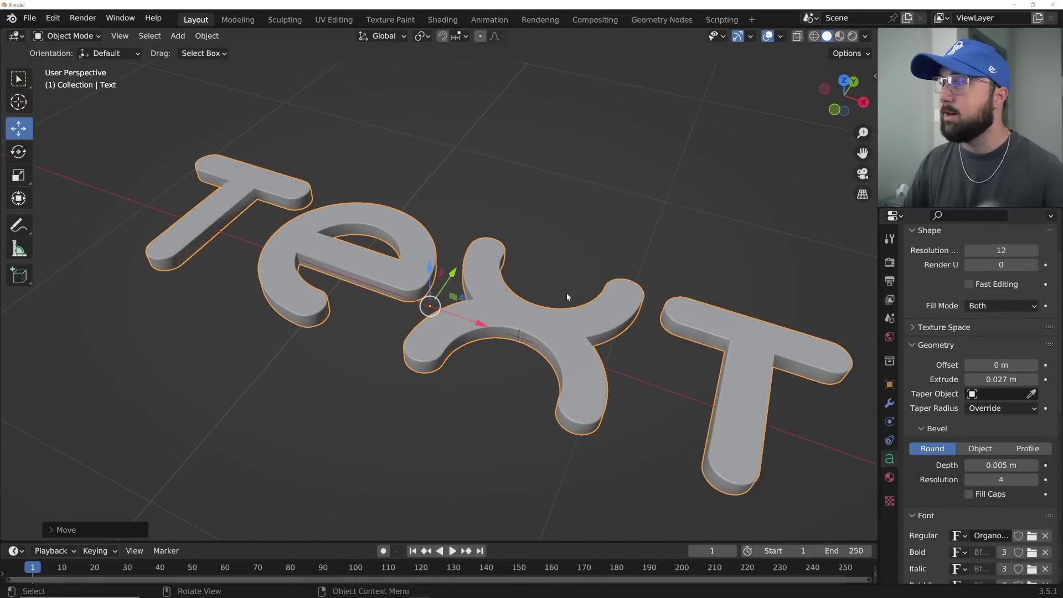
# Step: Add a plane mesh at the world origin
pyautogui.moveTo(436, 288); pyautogui.dragTo(498, 277, button='middle')
pyautogui.scroll(-11, 507, 280)
pyautogui.keyDown('shift'); pyautogui.moveTo(605, 299); pyautogui.dragTo(265, 291, button='middle'); pyautogui.keyUp('shift')
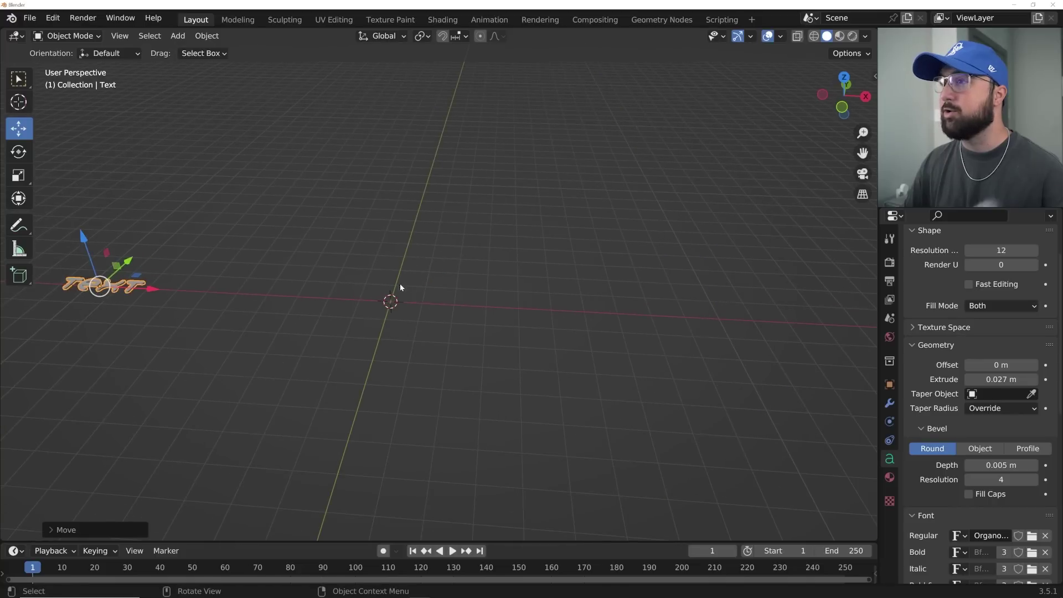
pyautogui.keyDown('shift'); pyautogui.moveTo(446, 309); pyautogui.dragTo(432, 298, button='middle'); pyautogui.keyUp('shift')
pyautogui.hotkey('shift', 'a')
pyautogui.moveTo(303, 177)
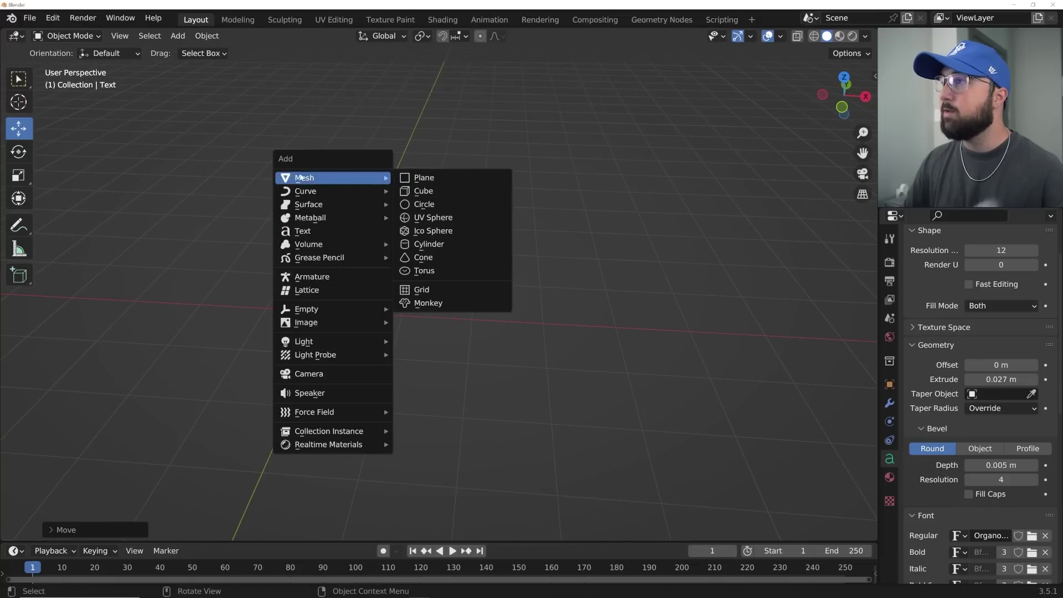
pyautogui.click(443, 186)
pyautogui.press('KP_Decimal')
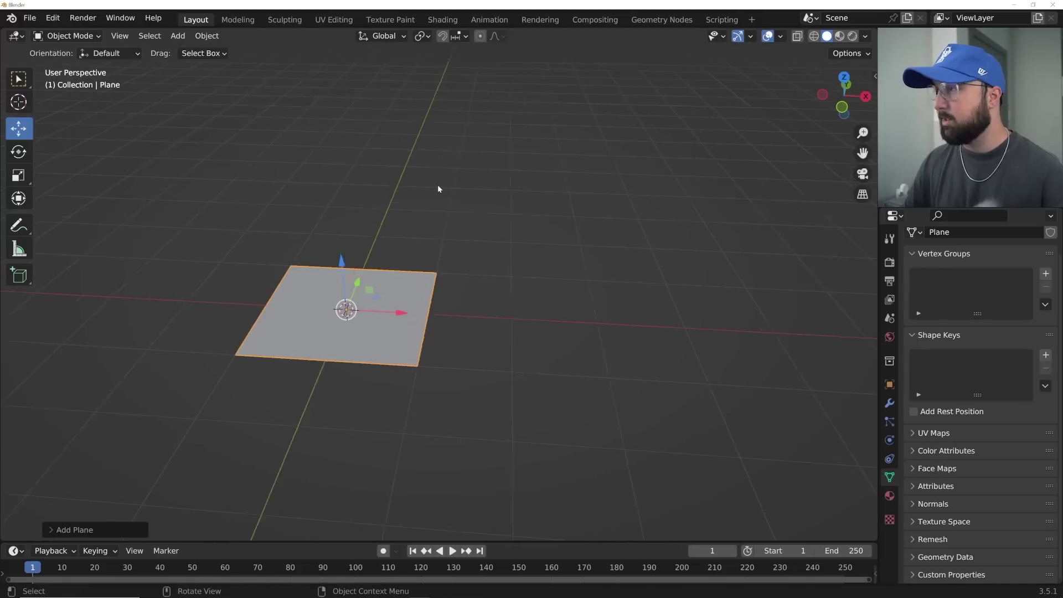
pyautogui.moveTo(548, 220); pyautogui.dragTo(527, 211, button='middle')
pyautogui.scroll(-3, 527, 211)
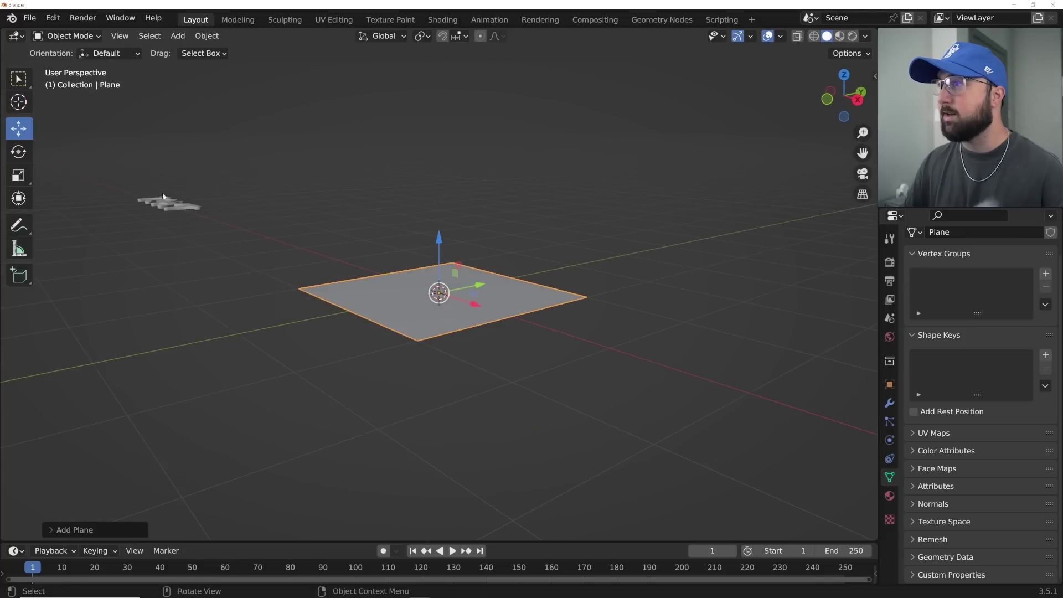
pyautogui.moveTo(119, 195); pyautogui.dragTo(477, 282, button='middle')
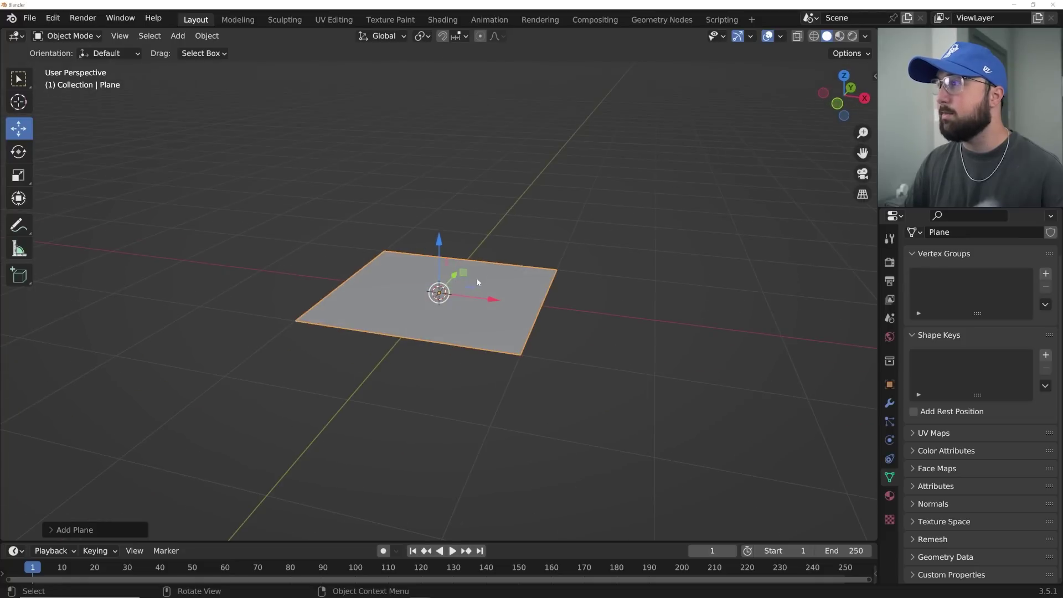
# Step: Switch to the Geometry Nodes workspace and widen the 3D viewport over the spreadsheet area
pyautogui.click(662, 20)
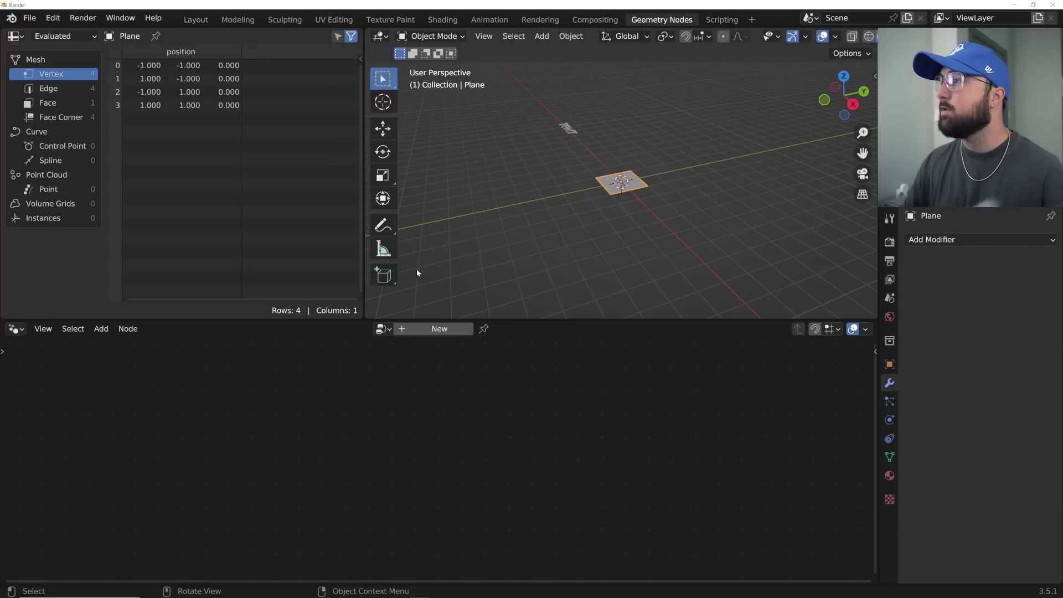
pyautogui.moveTo(367, 313); pyautogui.dragTo(268, 300)
pyautogui.scroll(7, 400, 240)
pyautogui.moveTo(399, 240); pyautogui.dragTo(451, 247, button='middle')
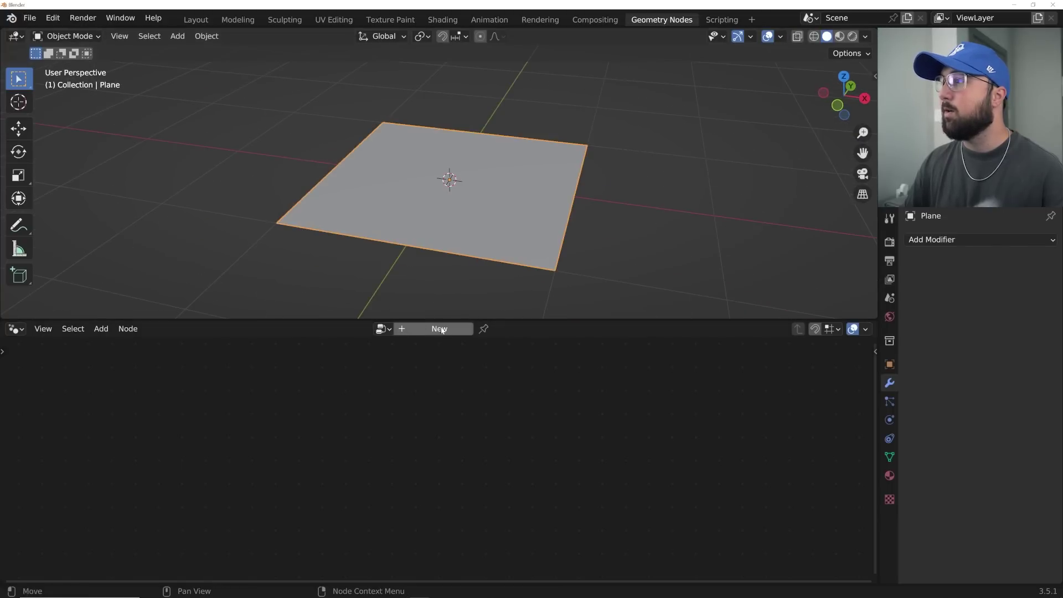
# Step: Create a new geometry node tree on the plane and delete its Group Input node
pyautogui.click(440, 328)
pyautogui.scroll(-2, 257, 400)
pyautogui.click(220, 465)
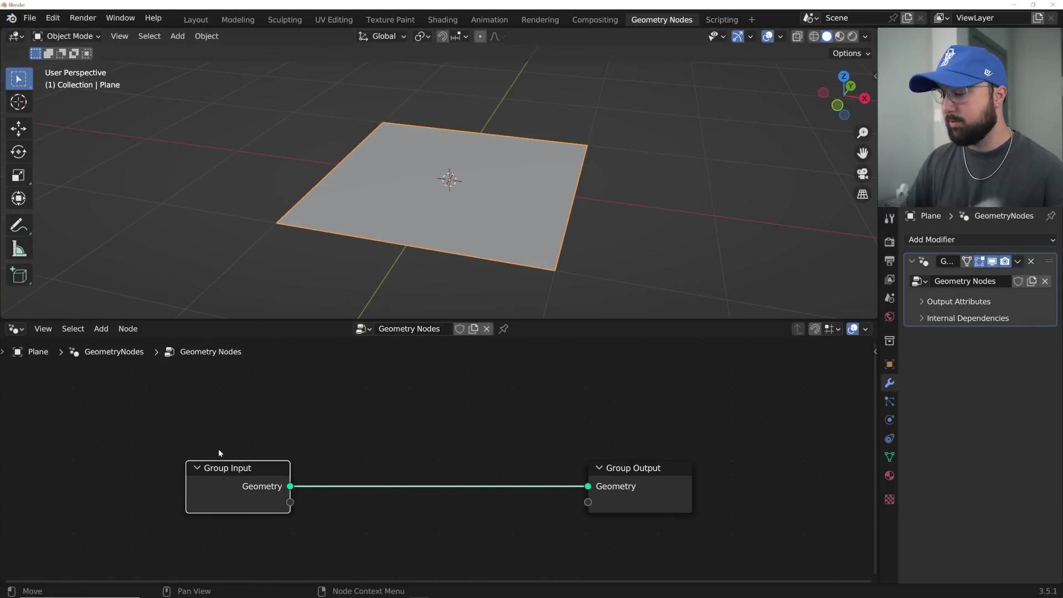
pyautogui.press('Delete')
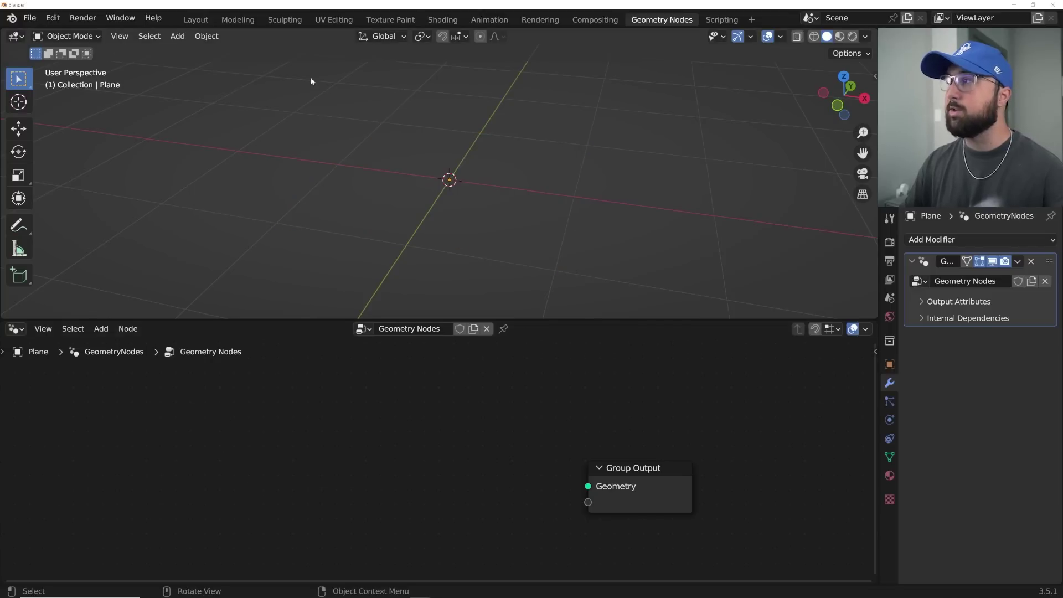
# Step: Add a Mesh Line node and connect its Mesh output to the Group Output's Geometry input
pyautogui.hotkey('shift', 'a')
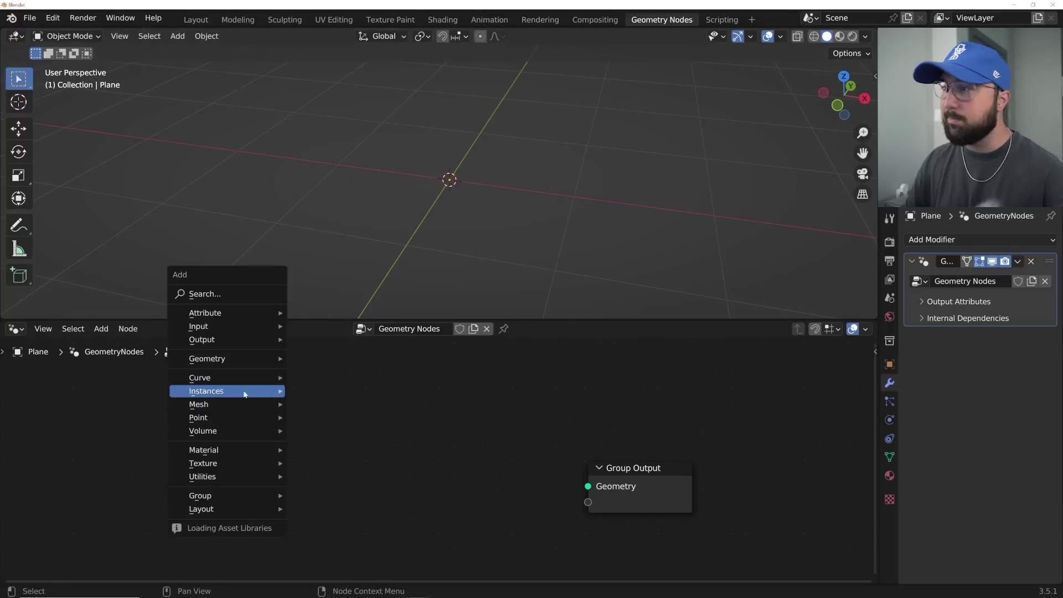
pyautogui.click(221, 295)
pyautogui.write('mesh')
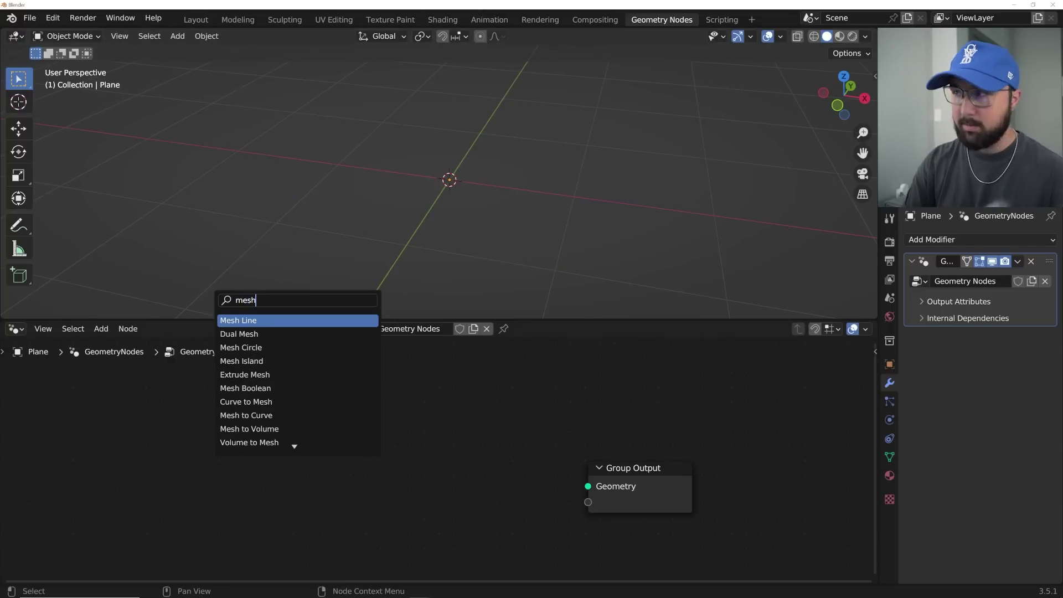
pyautogui.press('Return')
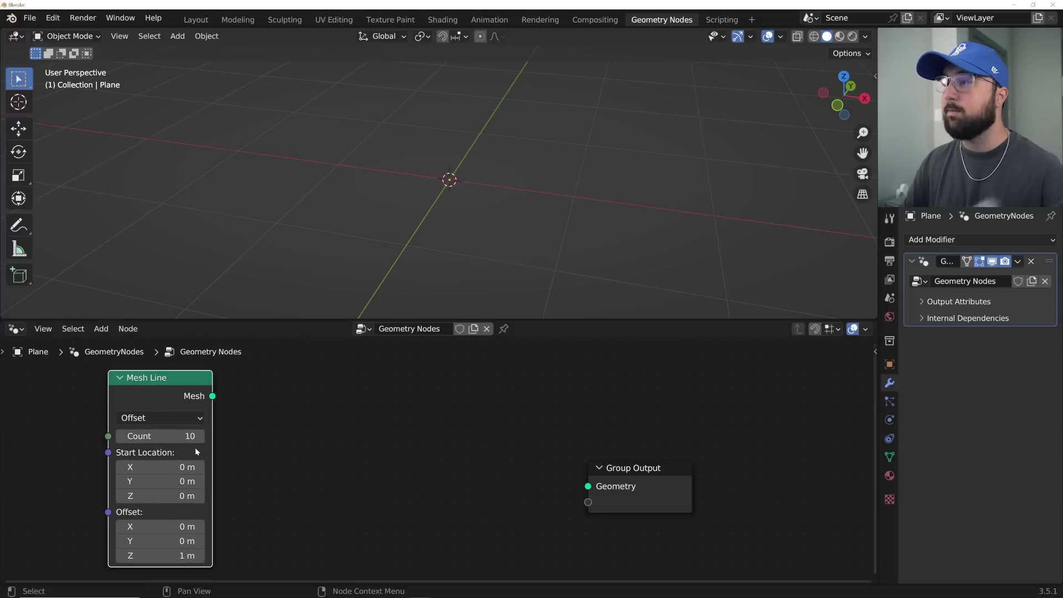
pyautogui.click(169, 401)
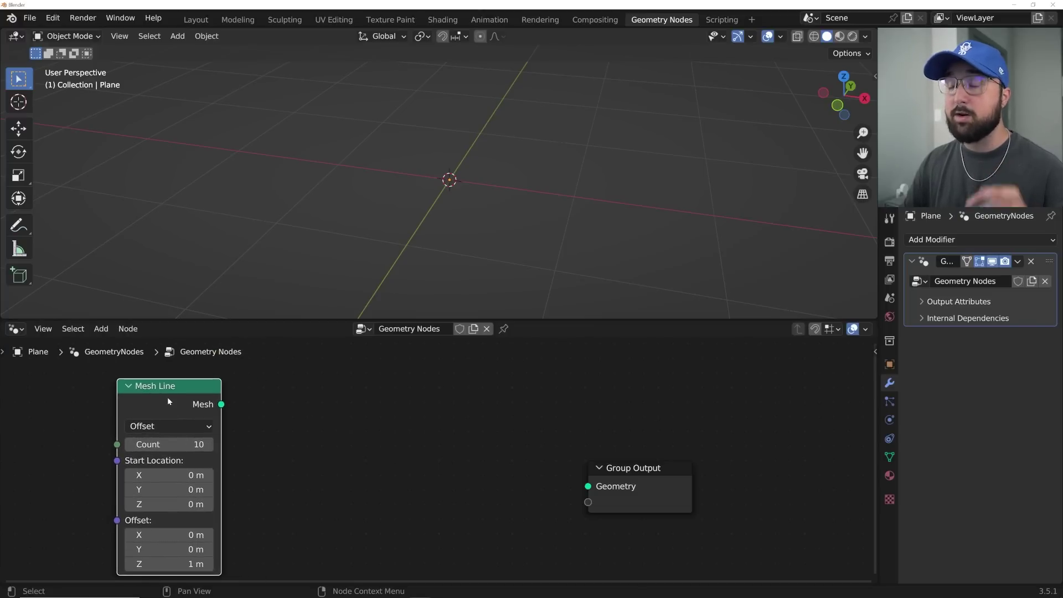
pyautogui.moveTo(221, 404); pyautogui.dragTo(589, 487)
pyautogui.moveTo(542, 232); pyautogui.dragTo(360, 265, button='middle')
# Step: Try other point counts on the Mesh Line node, then restore the count to 10
pyautogui.moveTo(160, 445); pyautogui.dragTo(215, 445)
pyautogui.click(209, 445)
pyautogui.click(209, 445)
pyautogui.click(182, 444)
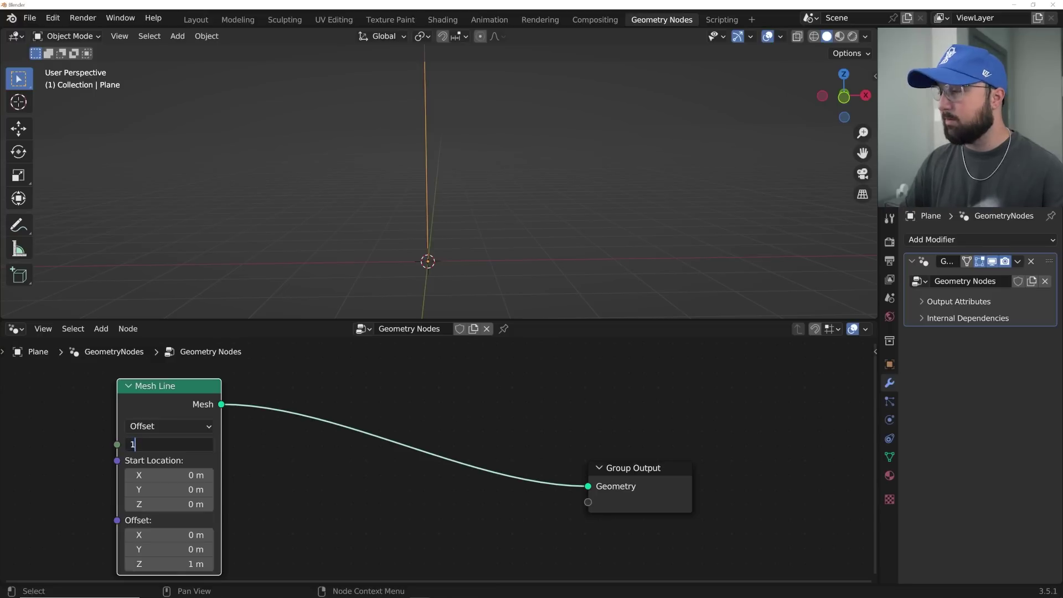
pyautogui.write('10')
pyautogui.press('Return')
pyautogui.scroll(-4, 417, 196)
pyautogui.keyDown('shift'); pyautogui.moveTo(438, 183); pyautogui.dragTo(436, 281, button='middle'); pyautogui.keyUp('shift')
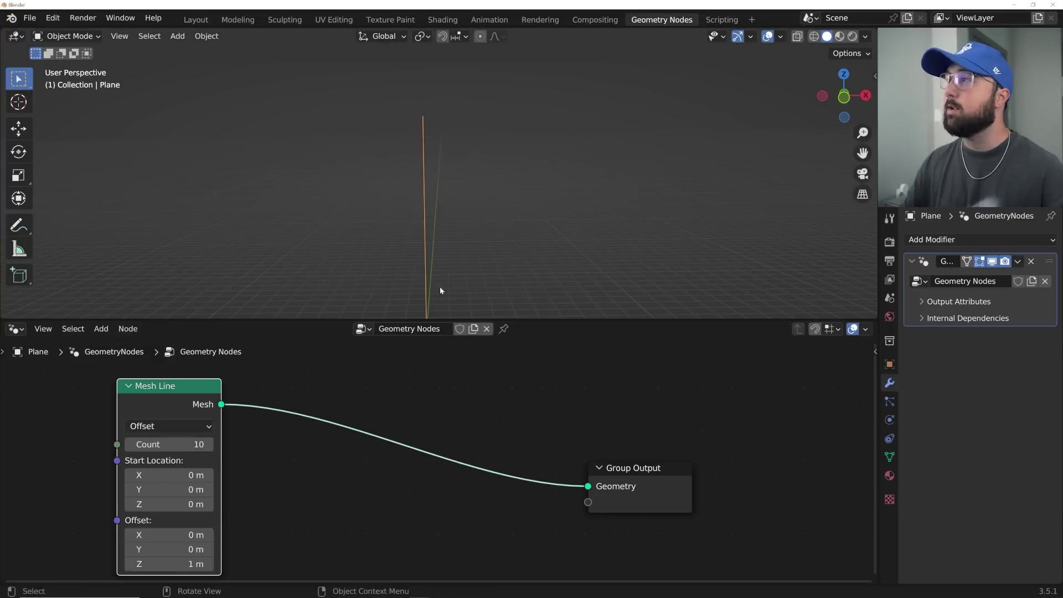
pyautogui.keyDown('shift'); pyautogui.moveTo(442, 244); pyautogui.dragTo(475, 177, button='middle'); pyautogui.keyUp('shift')
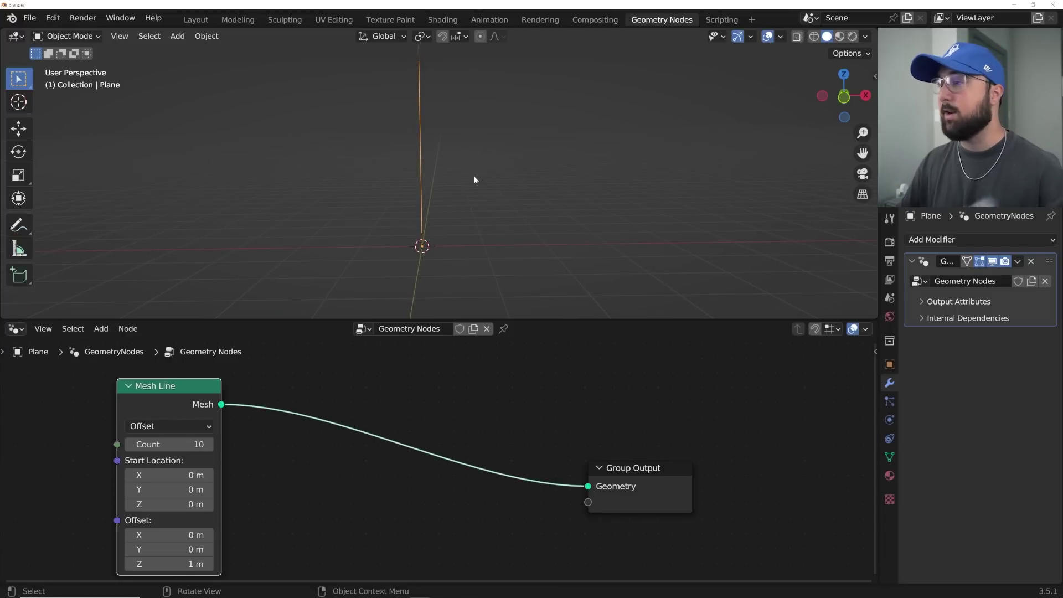
# Step: Insert an Instance on Points node between the Mesh Line and Group Output, and space the Mesh Line node farther away
pyautogui.hotkey('shift', 'a')
pyautogui.click(437, 356)
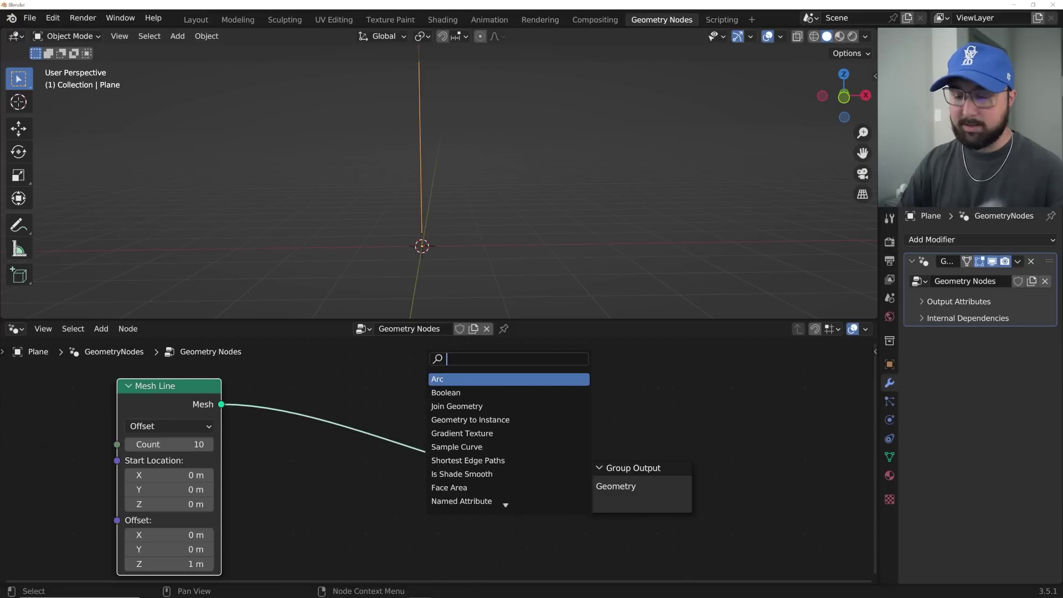
pyautogui.write('inst')
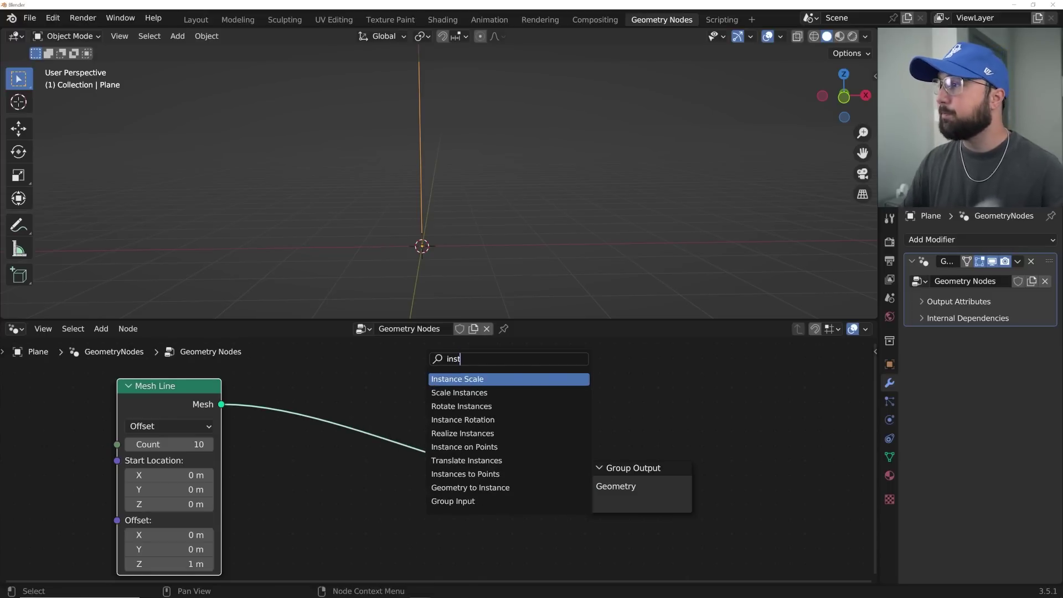
pyautogui.press('Down')
pyautogui.press('Down')
pyautogui.press('Down')
pyautogui.press('Down')
pyautogui.press('Down')
pyautogui.press('Return')
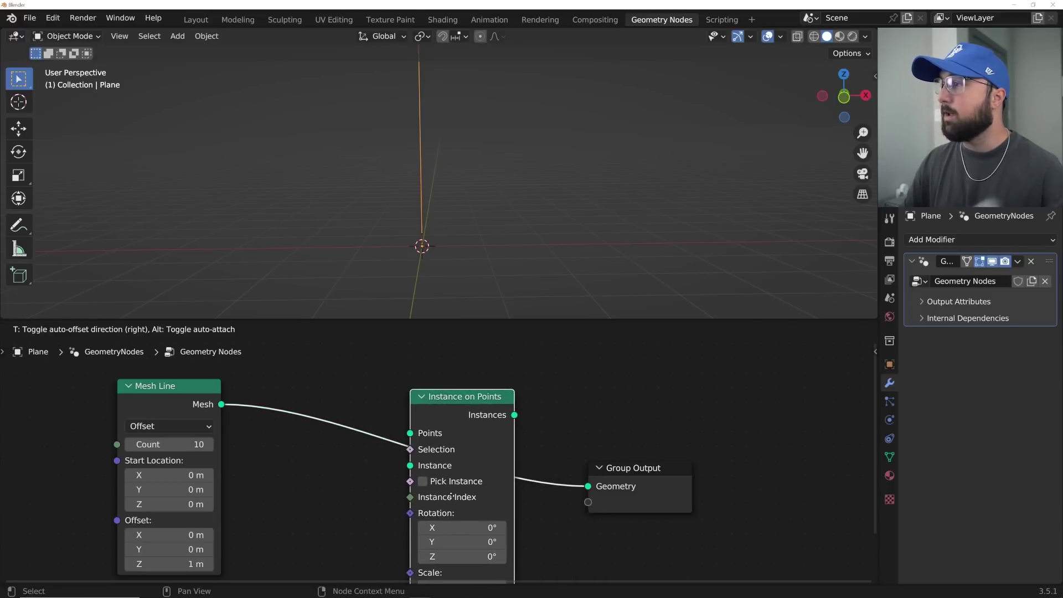
pyautogui.click(405, 462)
pyautogui.scroll(-3, 405, 464)
pyautogui.moveTo(247, 401); pyautogui.dragTo(150, 395)
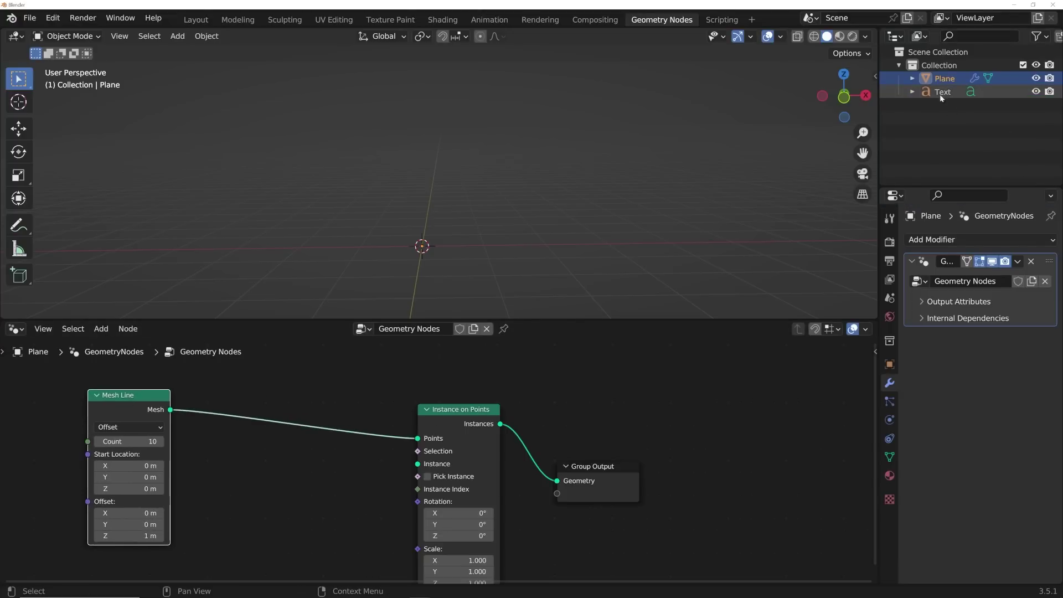
# Step: Bring the Text object into the node tree as an Object Info node and connect its Geometry to the Instance input
pyautogui.moveTo(937, 93); pyautogui.dragTo(250, 487)
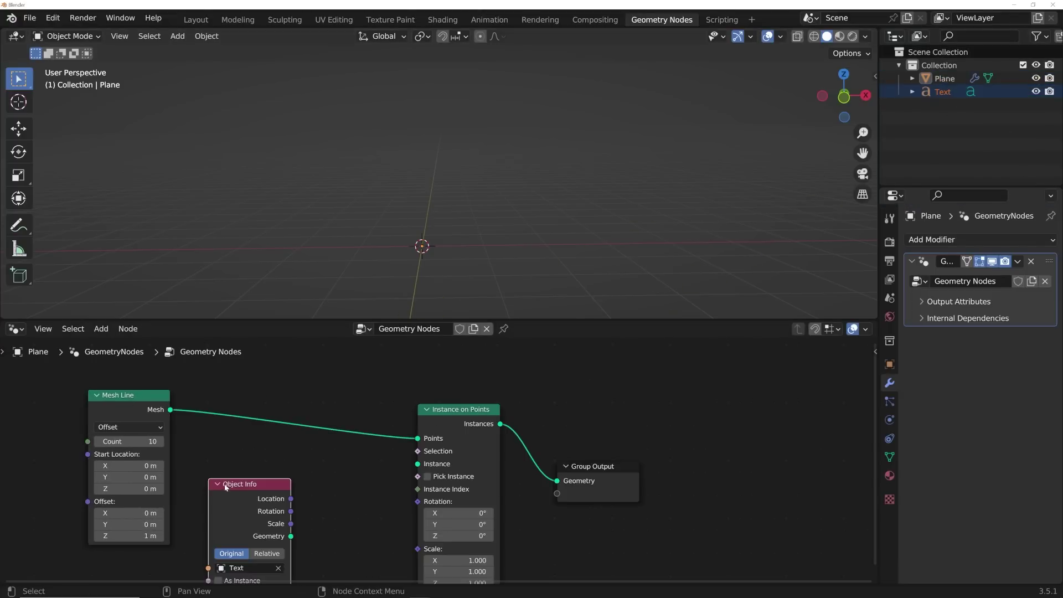
pyautogui.moveTo(282, 511); pyautogui.dragTo(286, 433, button='middle')
pyautogui.moveTo(295, 458); pyautogui.dragTo(422, 386)
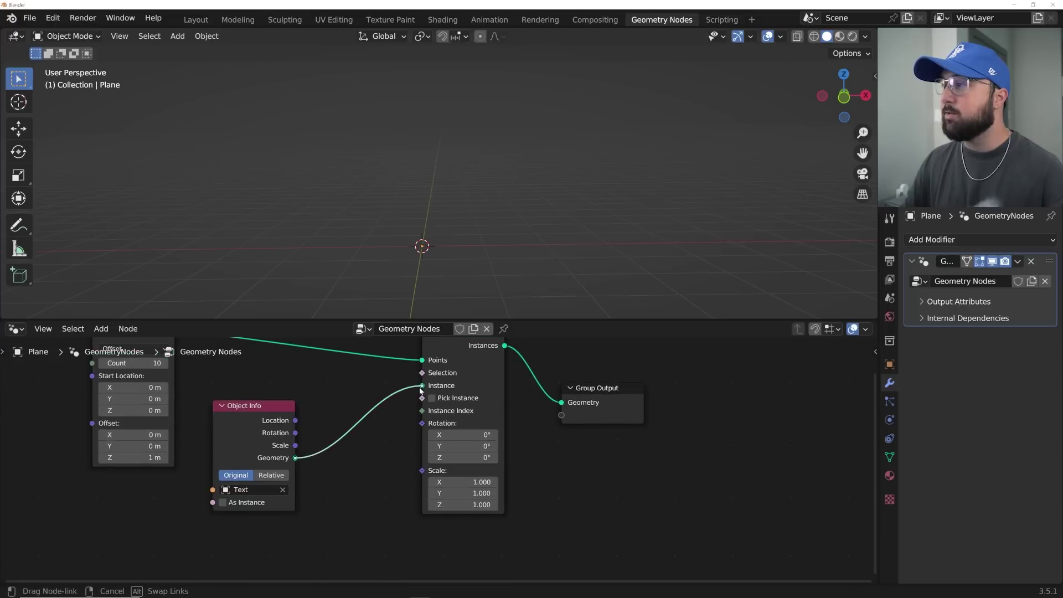
pyautogui.moveTo(516, 146); pyautogui.dragTo(450, 218, button='middle')
pyautogui.scroll(-2, 451, 217)
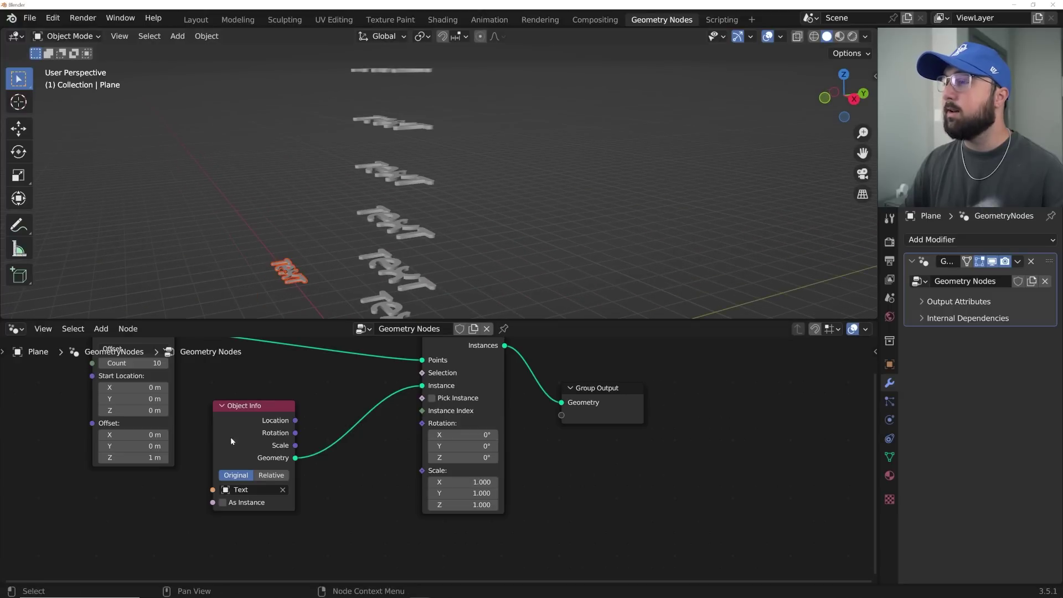
# Step: Move the Mesh Line node closer to the Object Info node, and try another point count before undoing that change
pyautogui.moveTo(247, 434); pyautogui.dragTo(356, 519, button='middle')
pyautogui.moveTo(236, 409); pyautogui.dragTo(258, 397)
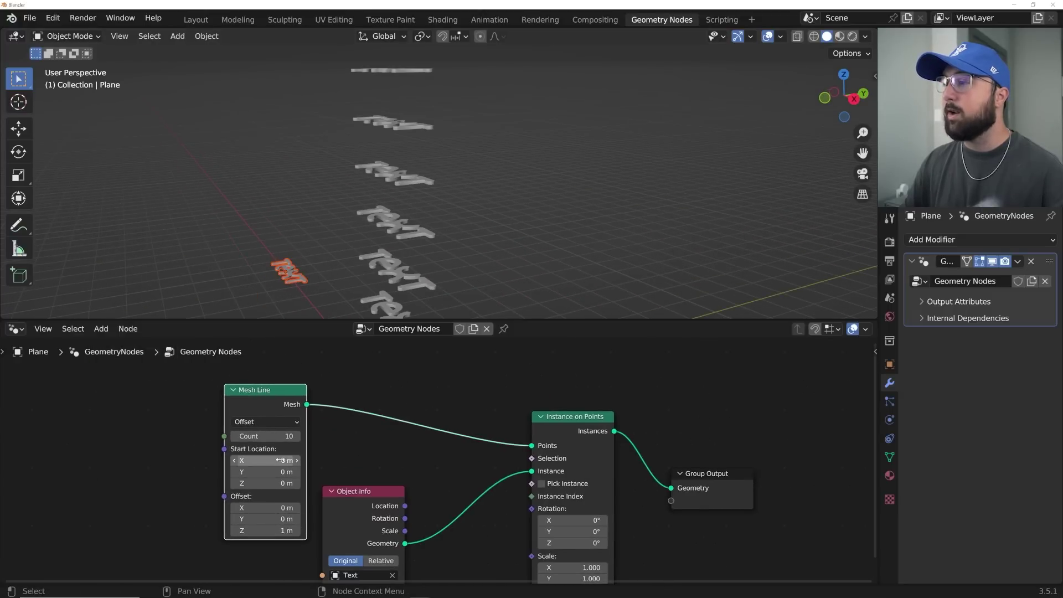
pyautogui.scroll(-3, 407, 235)
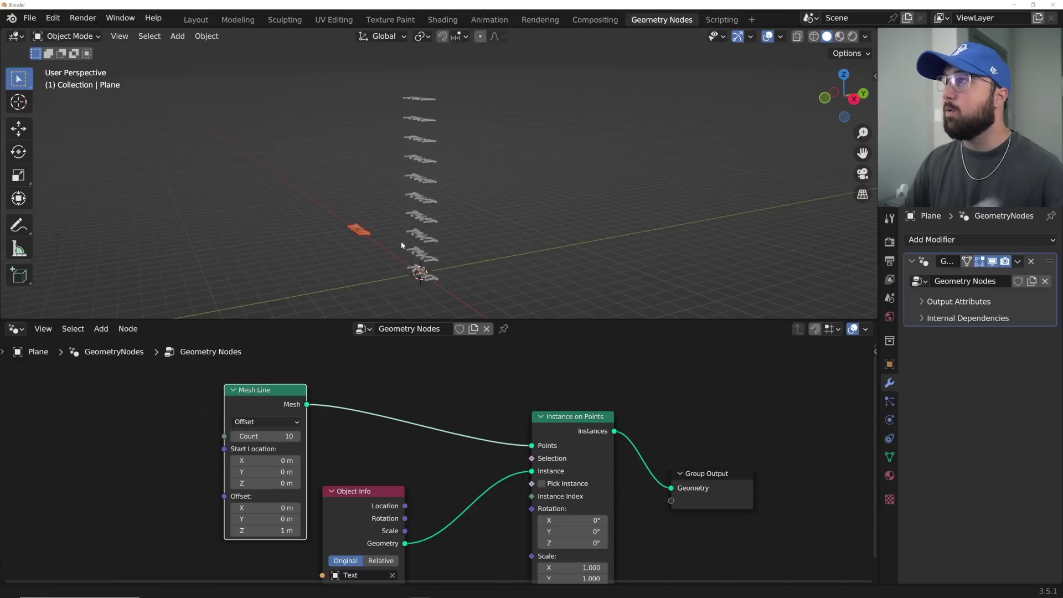
pyautogui.keyDown('shift'); pyautogui.moveTo(407, 235); pyautogui.dragTo(389, 252, button='middle'); pyautogui.keyUp('shift')
pyautogui.moveTo(283, 439); pyautogui.dragTo(260, 439)
pyautogui.hotkey('ctrl', 'z')
# Step: Reduce the Mesh Line node's Z offset to 0.07 m so the text copies stack closely together
pyautogui.scroll(6, 326, 429)
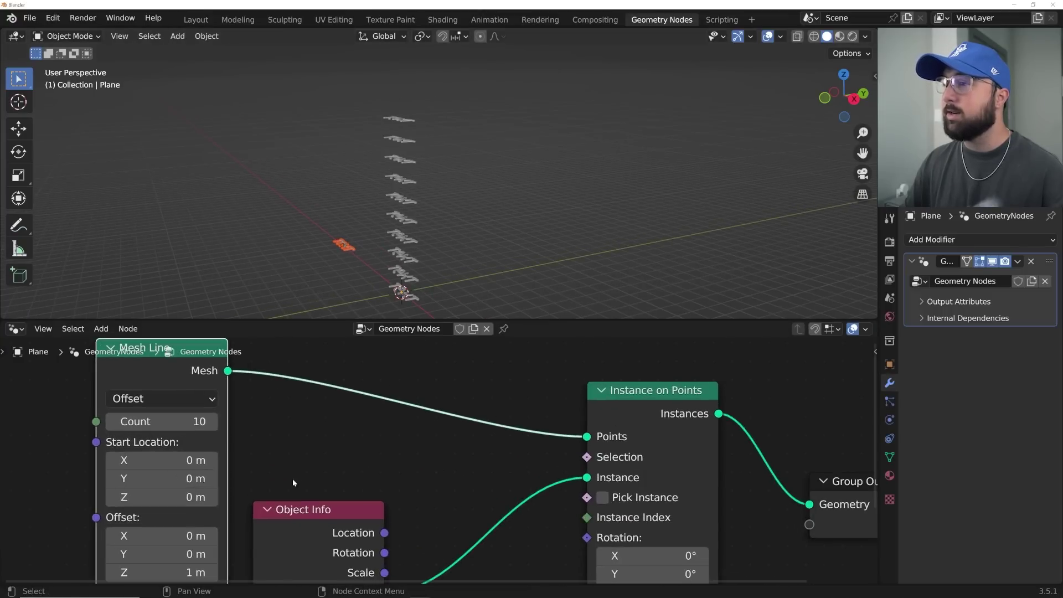
pyautogui.moveTo(294, 509); pyautogui.dragTo(417, 420, button='middle')
pyautogui.moveTo(339, 401); pyautogui.dragTo(340, 415, button='middle')
pyautogui.moveTo(299, 496); pyautogui.dragTo(254, 496)
pyautogui.scroll(5, 419, 263)
pyautogui.keyDown('shift'); pyautogui.moveTo(434, 241); pyautogui.dragTo(468, 140, button='middle'); pyautogui.keyUp('shift')
pyautogui.scroll(3, 467, 140)
pyautogui.keyDown('shift'); pyautogui.moveTo(452, 283); pyautogui.dragTo(530, 153, button='middle'); pyautogui.keyUp('shift')
pyautogui.scroll(2, 444, 218)
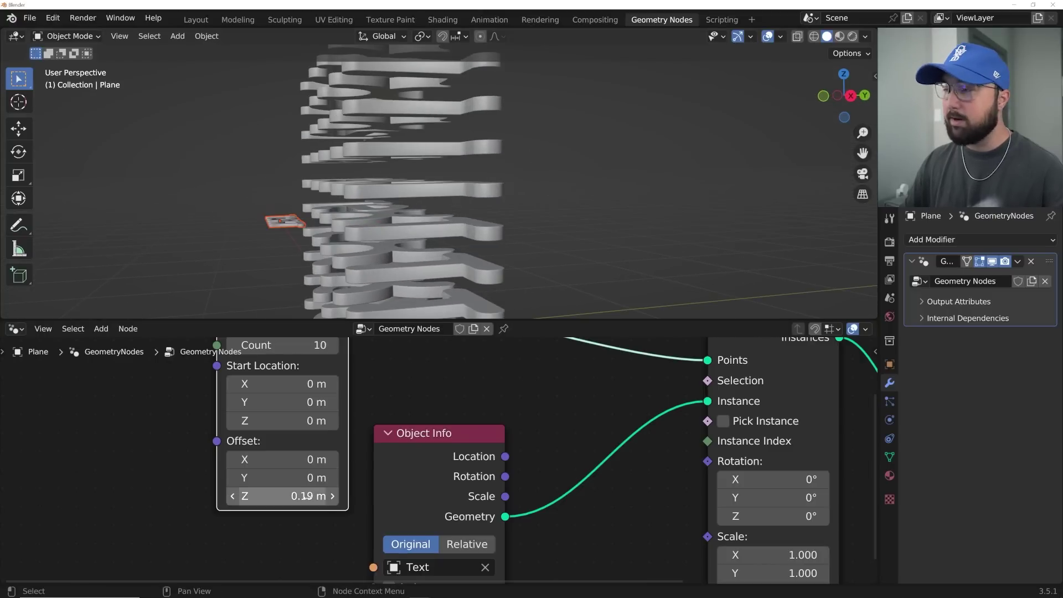
pyautogui.moveTo(306, 496); pyautogui.dragTo(300, 496)
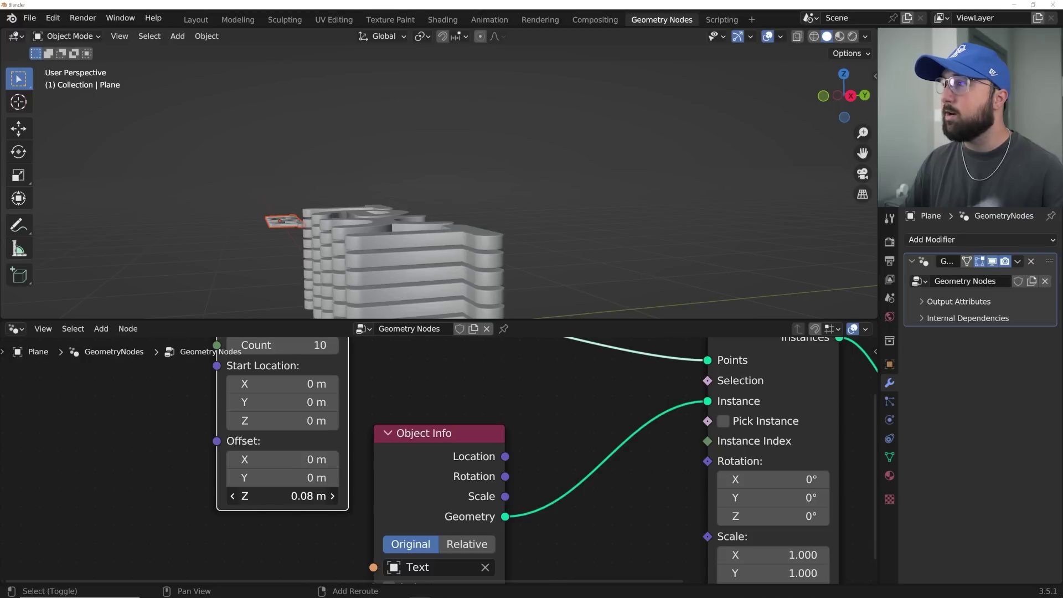
pyautogui.moveTo(299, 496); pyautogui.dragTo(300, 495)
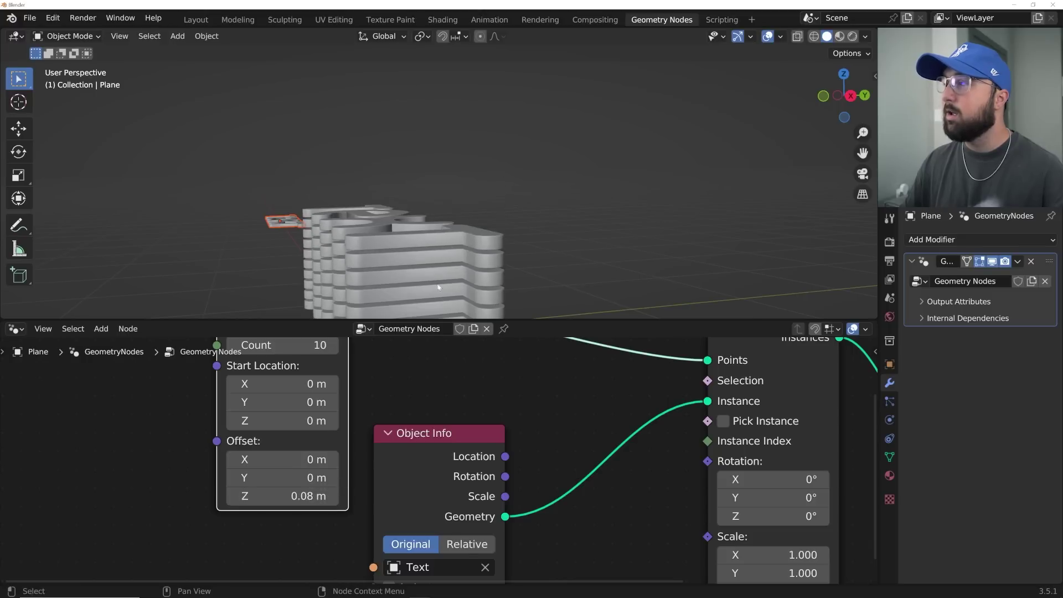
pyautogui.keyDown('shift'); pyautogui.moveTo(436, 284); pyautogui.dragTo(395, 213, button='middle'); pyautogui.keyUp('shift')
pyautogui.moveTo(296, 495); pyautogui.dragTo(295, 495)
# Step: Try to rotate the stacked text object by 90 degrees without an axis constraint, and undo the rotation
pyautogui.moveTo(382, 191); pyautogui.dragTo(560, 218, button='middle')
pyautogui.scroll(3, 476, 216)
pyautogui.scroll(5, 363, 178)
pyautogui.scroll(-5, 305, 175)
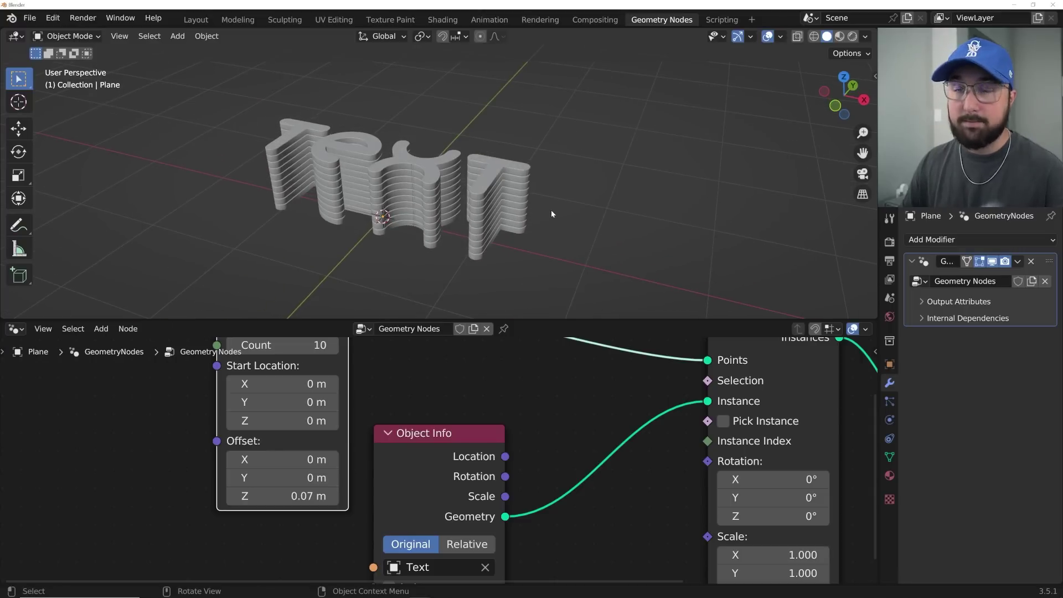
pyautogui.moveTo(443, 191)
pyautogui.mouseDown(button='middle')
pyautogui.moveTo(423, 260)
pyautogui.moveTo(420, 195)
pyautogui.moveTo(455, 186)
pyautogui.moveTo(443, 170)
pyautogui.mouseUp(button='middle')
pyautogui.scroll(5, 429, 224)
pyautogui.click(358, 222)
pyautogui.scroll(-5, 420, 194)
pyautogui.press('r')
pyautogui.write('90')
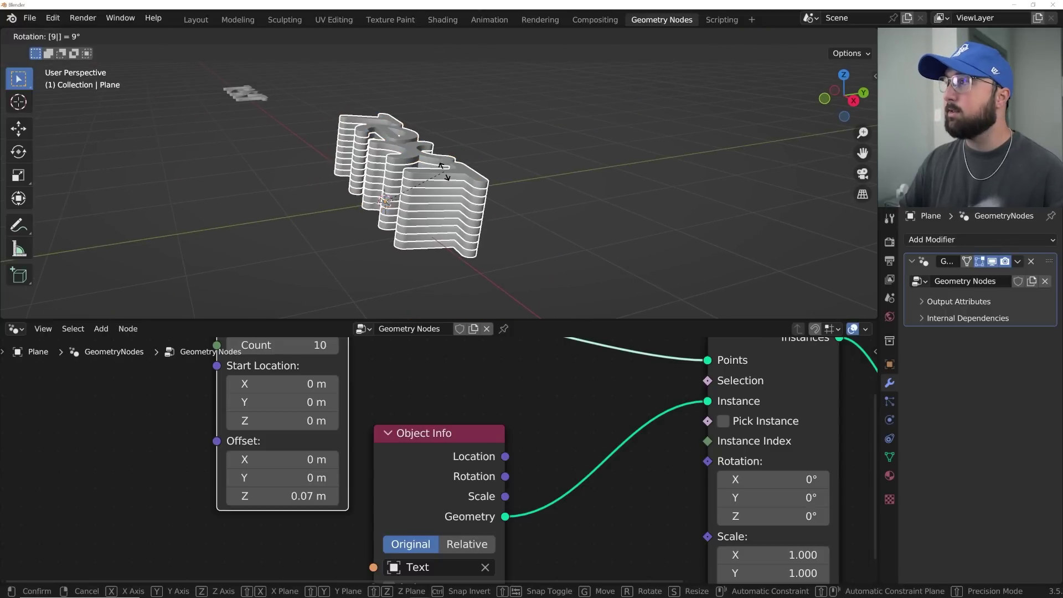
pyautogui.press('Return')
pyautogui.hotkey('ctrl', 'z')
# Step: Select the stacked text object and rotate it 90 degrees around the X axis
pyautogui.click(514, 147)
pyautogui.click(394, 200)
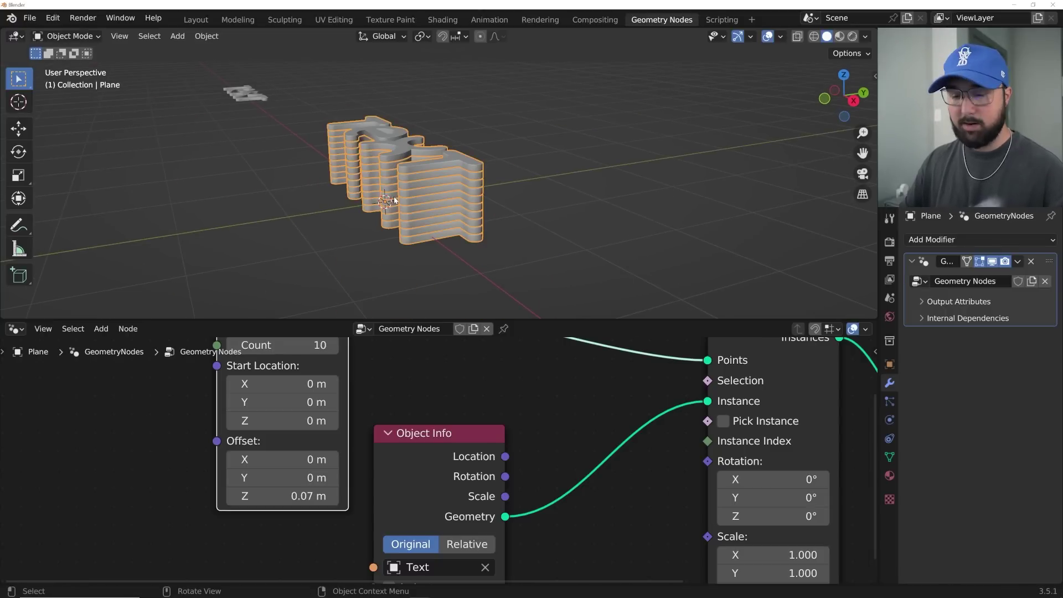
pyautogui.write('rx90')
pyautogui.press('Return')
# Step: In the right orthographic view, set the Mesh Line's start location Z to -0.32 m to centre the stack on its origin
pyautogui.moveTo(429, 209); pyautogui.dragTo(367, 228, button='middle')
pyautogui.press('`')
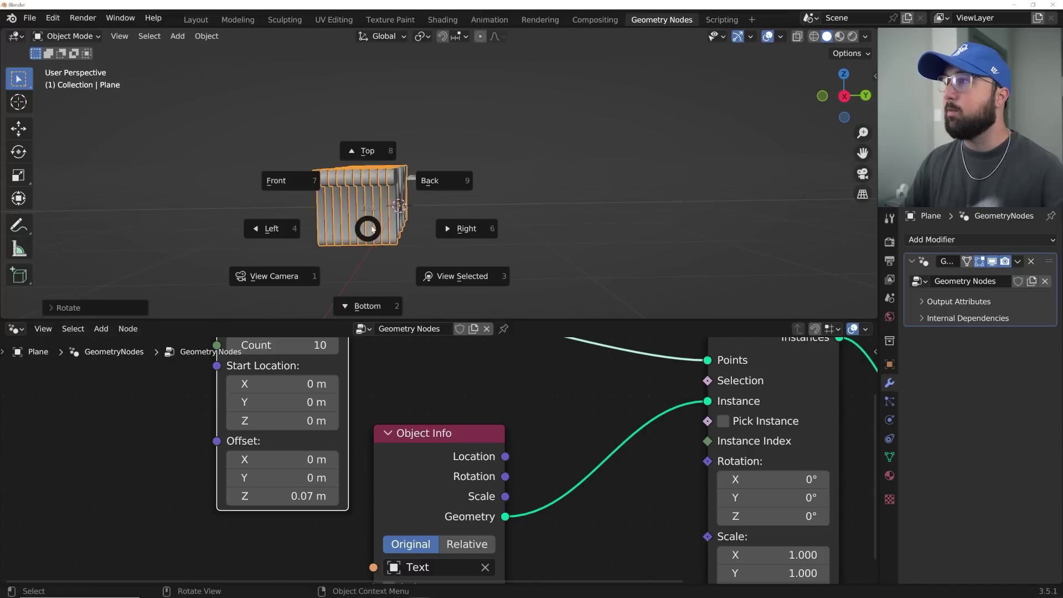
pyautogui.click(474, 225)
pyautogui.keyDown('shift'); pyautogui.scroll(2, 293, 436); pyautogui.keyUp('shift')
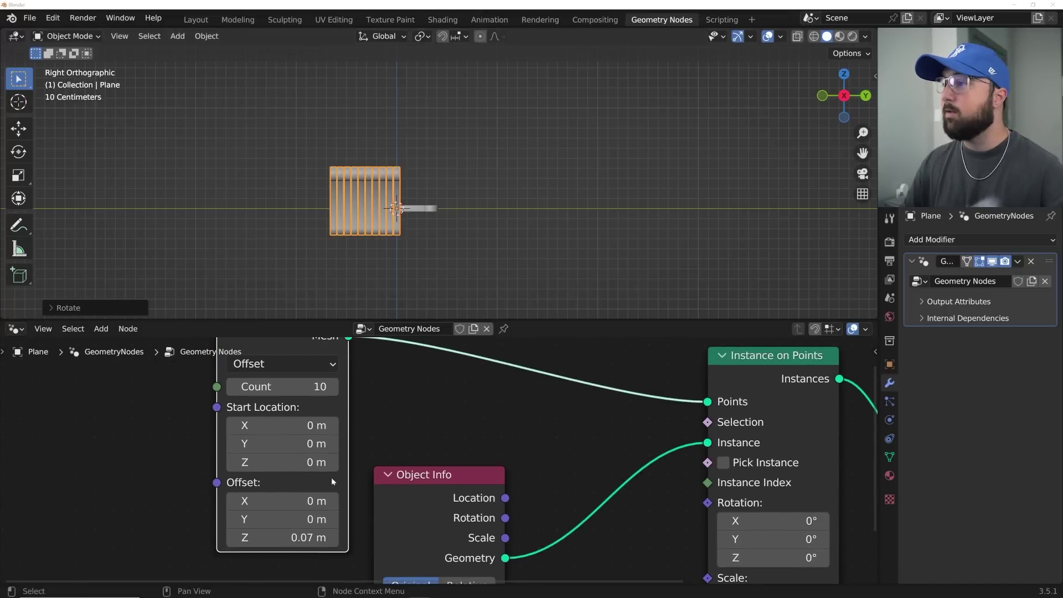
pyautogui.moveTo(293, 462)
pyautogui.mouseDown()
pyautogui.moveTo(332, 463)
pyautogui.moveTo(280, 462)
pyautogui.mouseUp()
# Step: Test a free trackball rotation of the stacked text around its origin, and cancel it
pyautogui.moveTo(453, 240); pyautogui.dragTo(524, 207, button='middle')
pyautogui.press('r')
pyautogui.press('r')
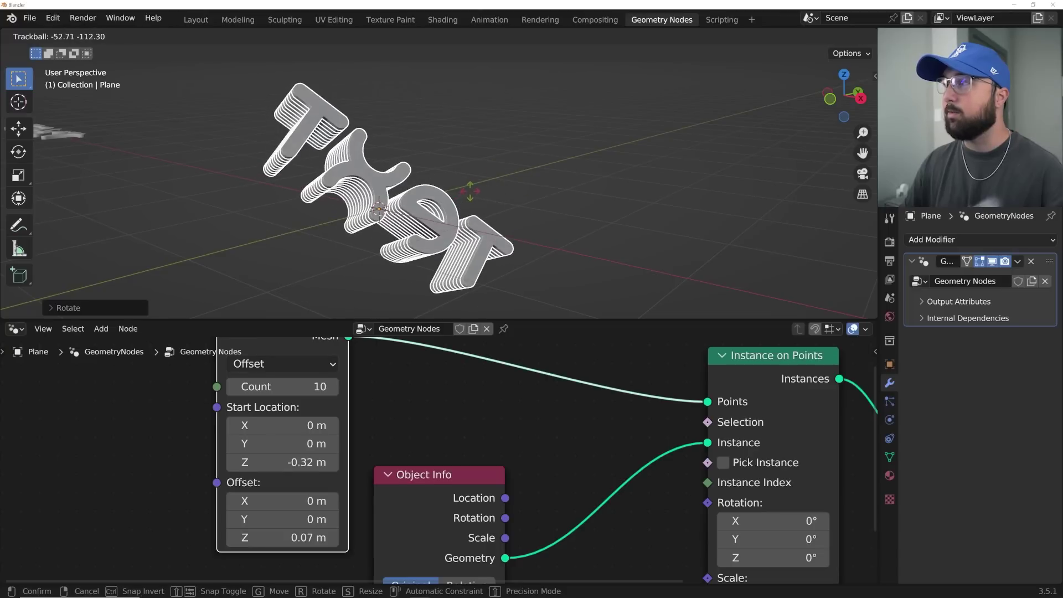
pyautogui.rightClick(470, 189)
# Step: Spread out the Group Output, Object Info and Mesh Line nodes to make room around Instance on Points
pyautogui.scroll(-7, 458, 370)
pyautogui.moveTo(613, 439); pyautogui.dragTo(365, 411, button='middle')
pyautogui.moveTo(509, 434); pyautogui.dragTo(698, 432)
pyautogui.moveTo(257, 427); pyautogui.dragTo(372, 458, button='middle')
pyautogui.moveTo(316, 506); pyautogui.dragTo(427, 574)
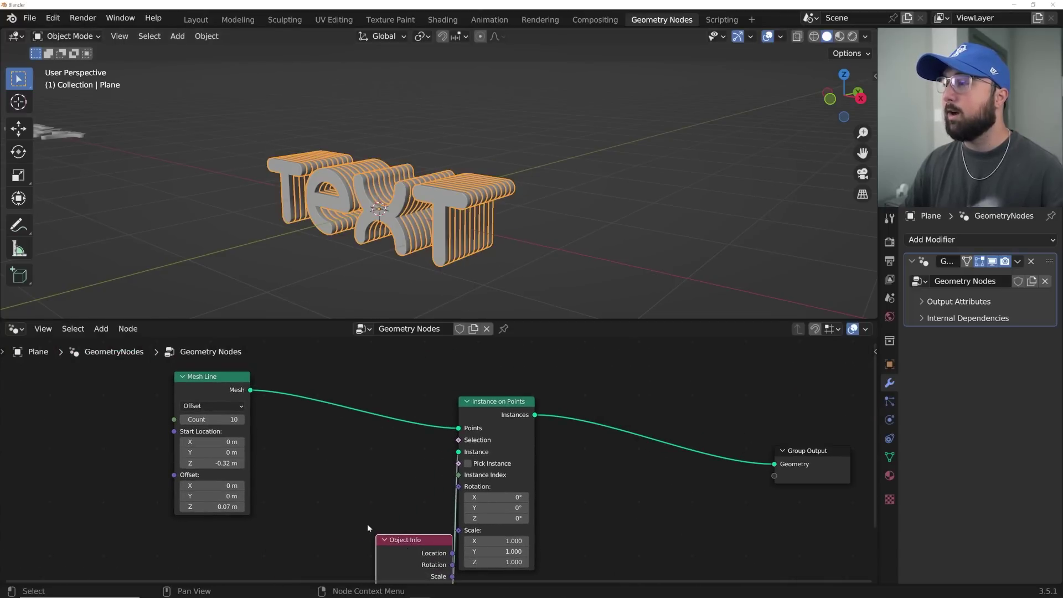
pyautogui.moveTo(226, 404); pyautogui.dragTo(297, 449, button='middle')
pyautogui.moveTo(285, 424); pyautogui.dragTo(260, 380)
# Step: Insert a Set Position node on the link between the Mesh Line and Instance on Points nodes
pyautogui.moveTo(451, 247); pyautogui.dragTo(416, 220, button='middle')
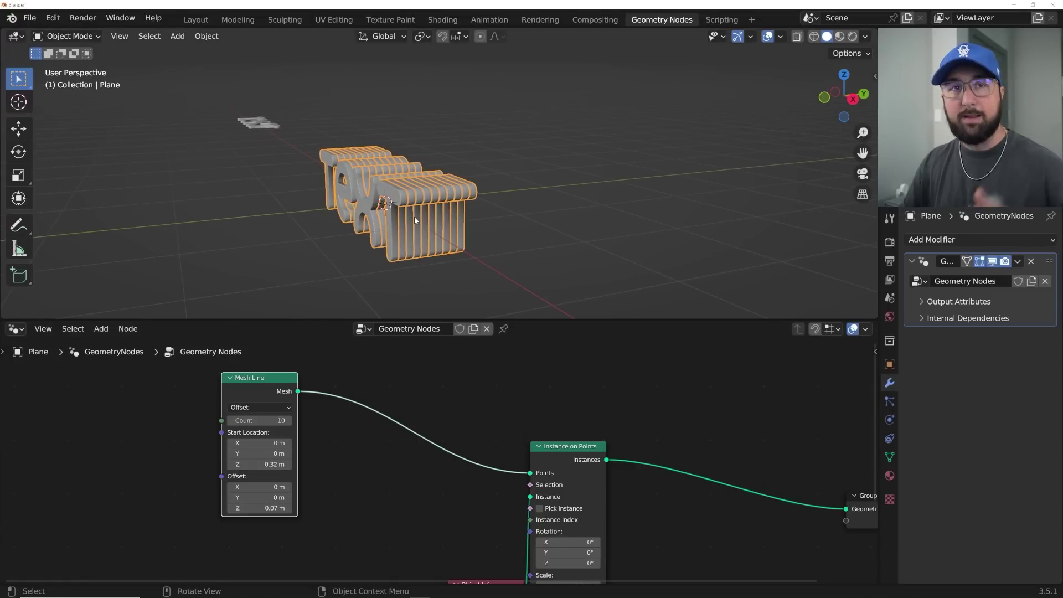
pyautogui.hotkey('shift', 'a')
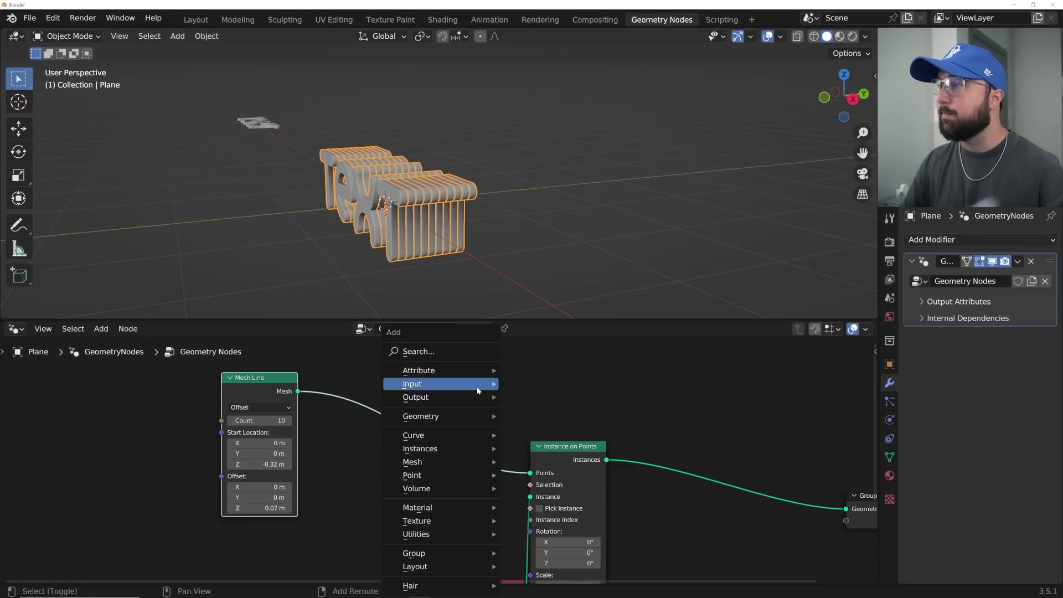
pyautogui.click(440, 352)
pyautogui.write('set')
pyautogui.press('Down')
pyautogui.press('Down')
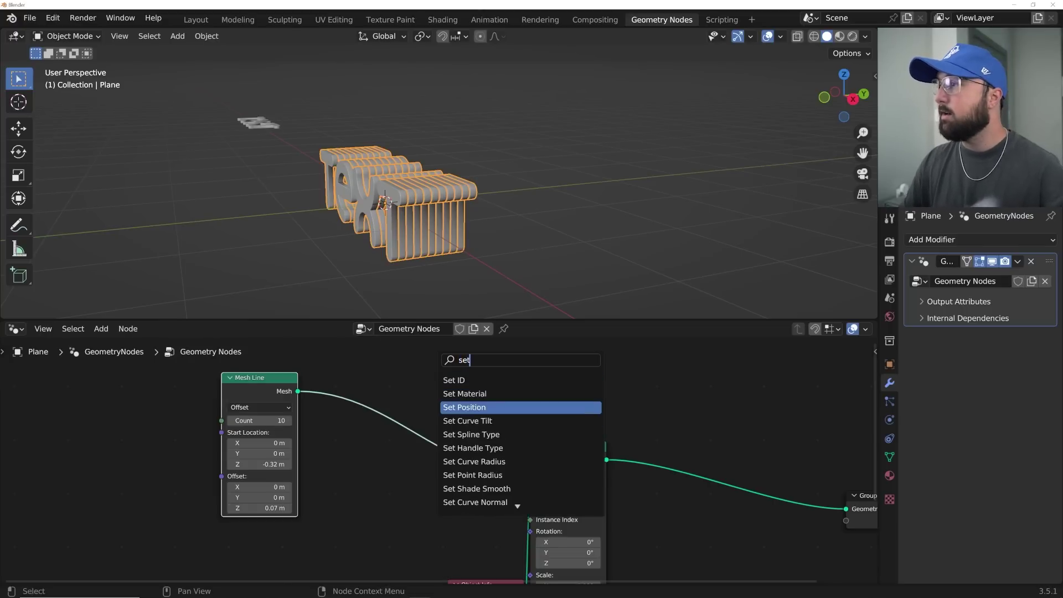
pyautogui.click(497, 408)
pyautogui.click(499, 464)
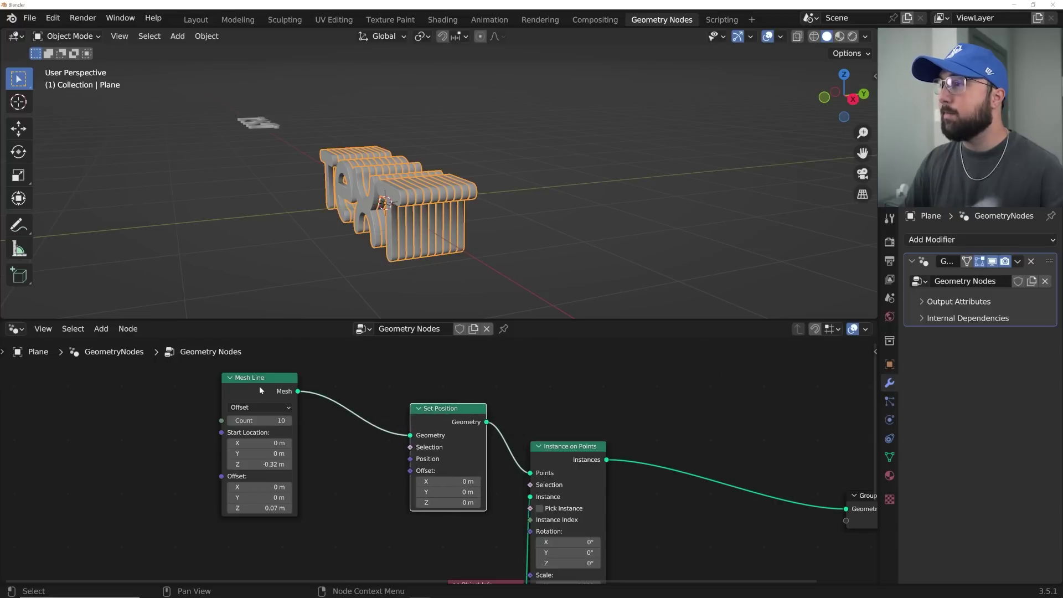
# Step: Arrange the nodes so Set Position sits beside Instance on Points, with Mesh Line above and Object Info below it
pyautogui.moveTo(260, 390); pyautogui.dragTo(270, 378)
pyautogui.moveTo(417, 436)
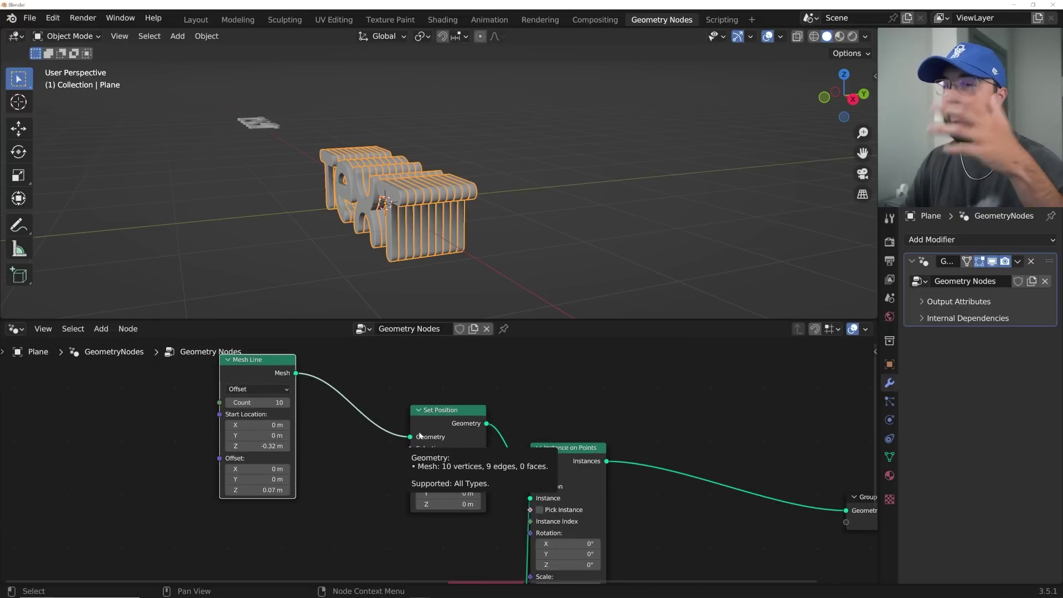
pyautogui.moveTo(441, 422); pyautogui.dragTo(457, 466)
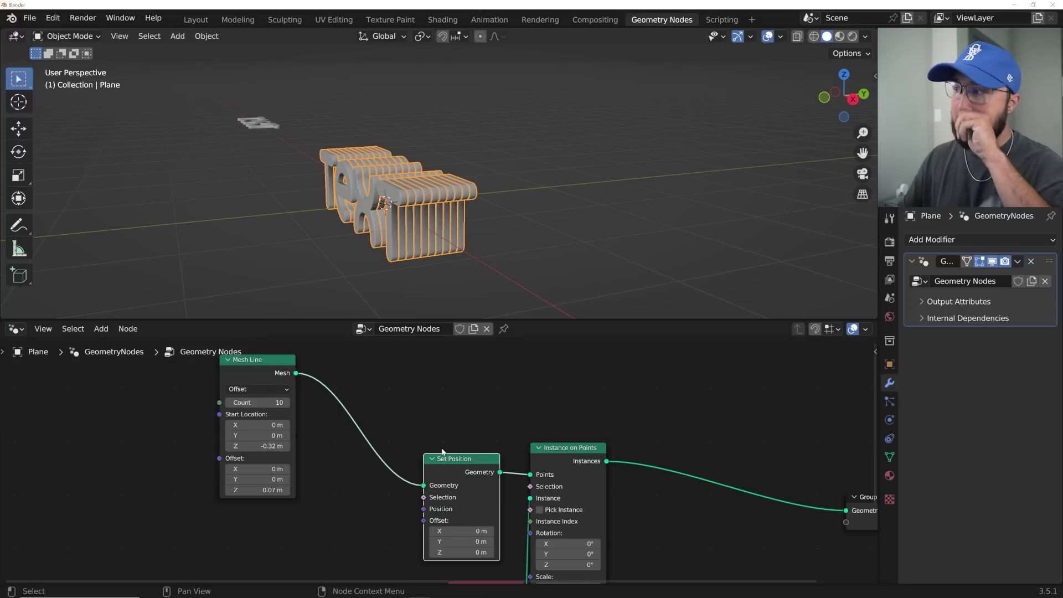
pyautogui.moveTo(442, 470)
pyautogui.mouseDown()
pyautogui.moveTo(432, 435)
pyautogui.moveTo(428, 458)
pyautogui.moveTo(446, 472)
pyautogui.mouseUp()
pyautogui.moveTo(446, 472); pyautogui.dragTo(438, 421, button='middle')
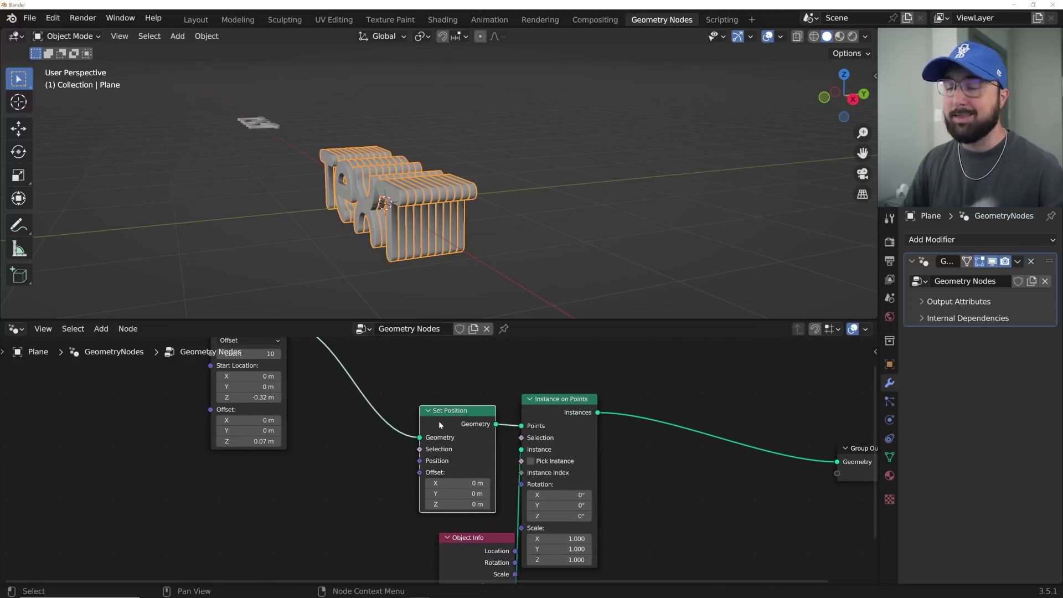
pyautogui.moveTo(462, 540); pyautogui.dragTo(441, 532)
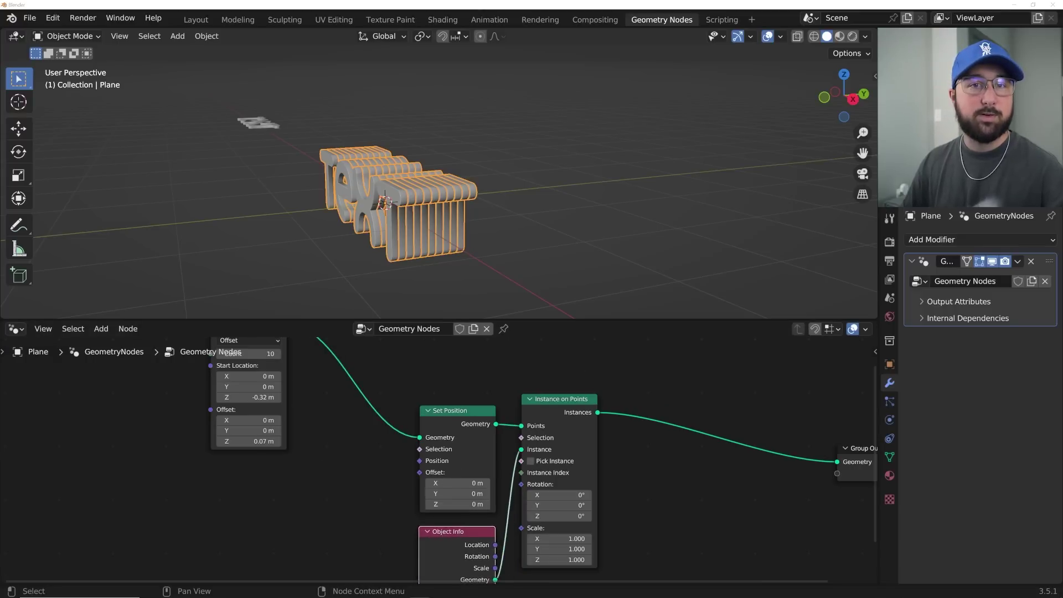
pyautogui.moveTo(316, 463); pyautogui.dragTo(311, 436, button='middle')
pyautogui.hotkey('shift', 'a')
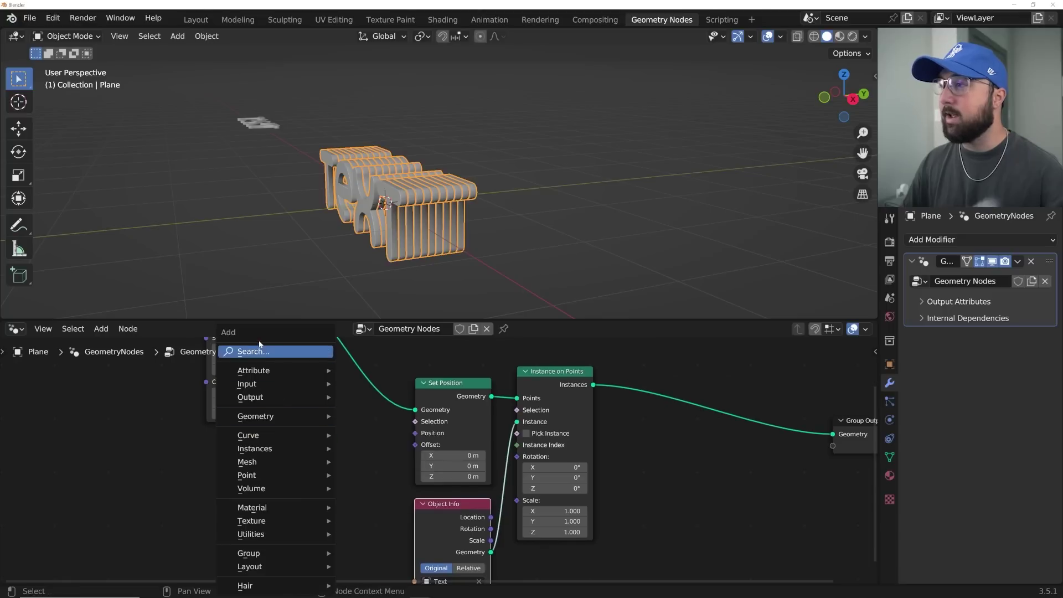
pyautogui.write('com')
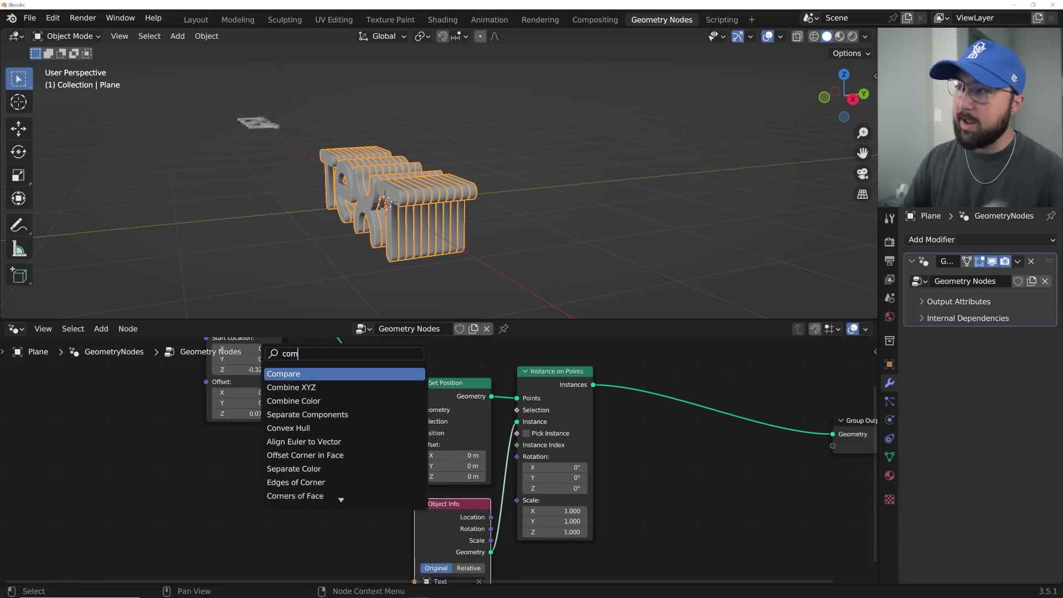
pyautogui.press('Return')
pyautogui.click(311, 482)
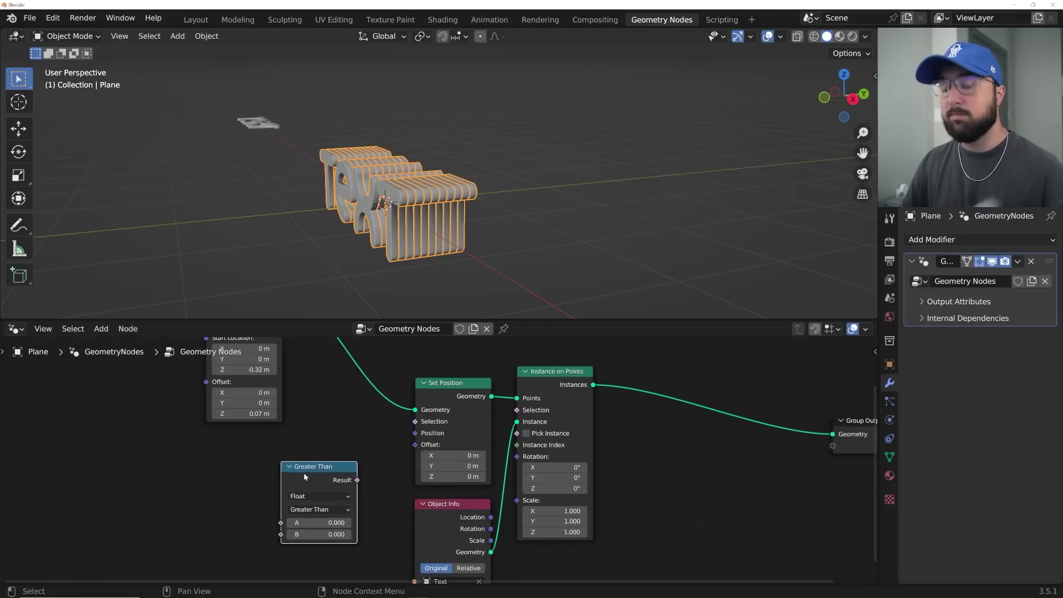
pyautogui.press('x')
# Step: Add a Combine XYZ node in the free space below the Mesh Line node
pyautogui.hotkey('shift', 'a')
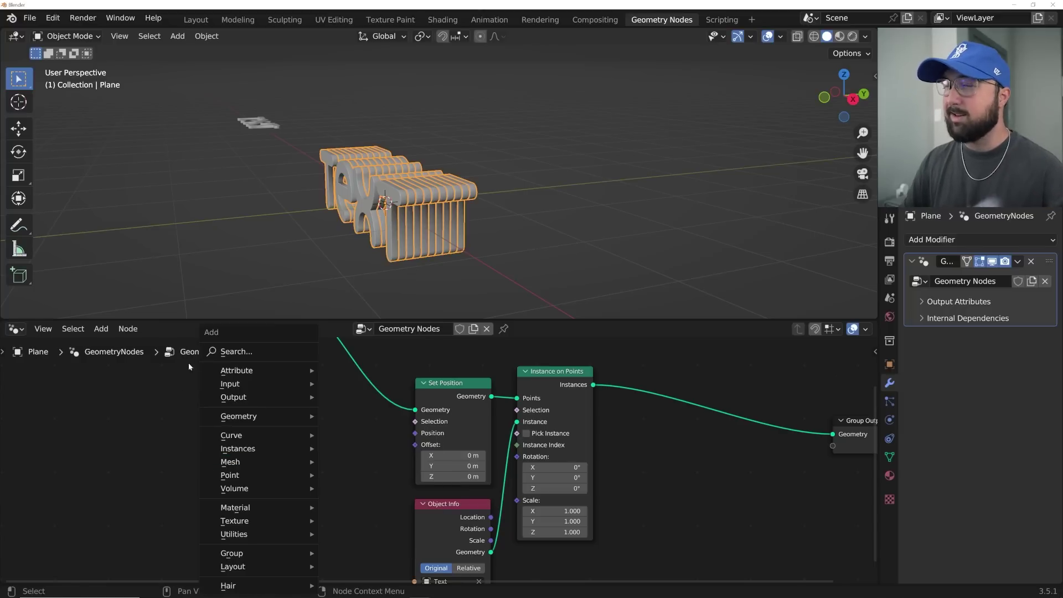
pyautogui.click(249, 355)
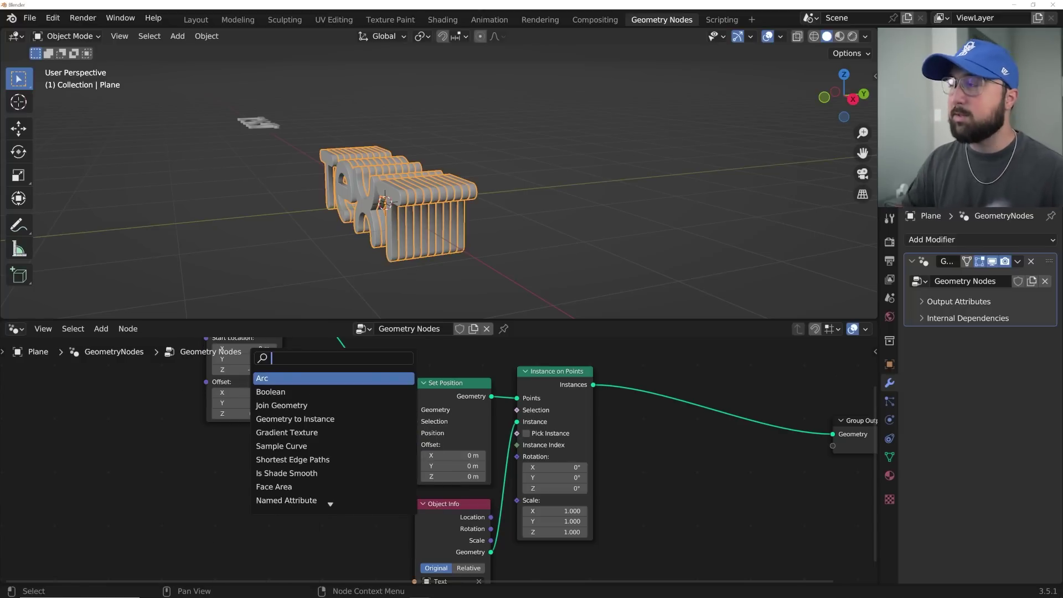
pyautogui.write('set')
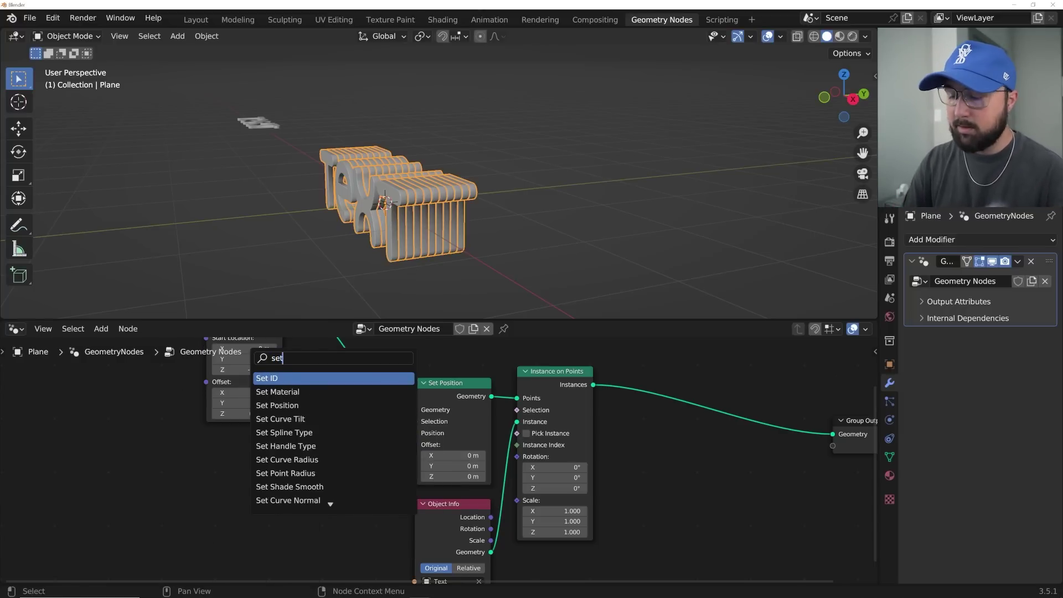
pyautogui.press('BackSpace')
pyautogui.press('BackSpace')
pyautogui.press('BackSpace')
pyautogui.write('comb')
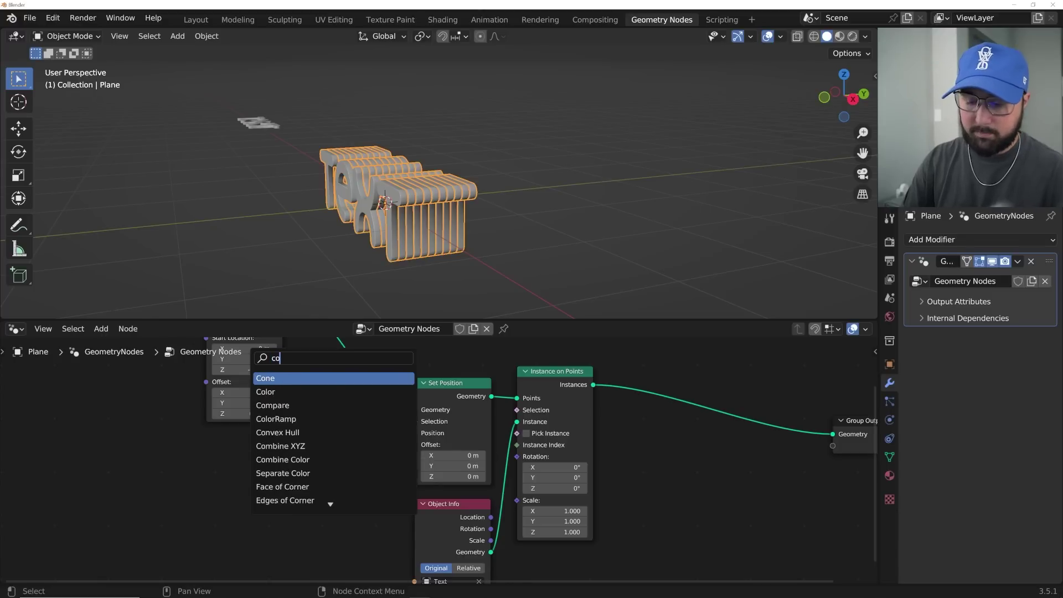
pyautogui.click(280, 378)
pyautogui.click(318, 475)
# Step: Connect the Combine XYZ node's Vector output to Set Position's Offset input, and place the two nodes closer together
pyautogui.scroll(2, 323, 478)
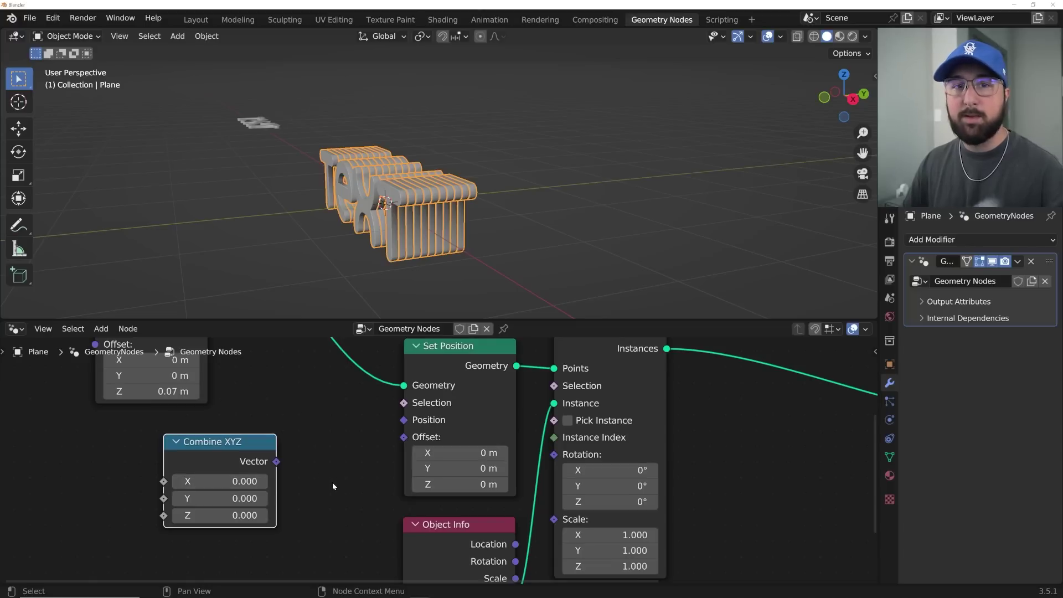
pyautogui.moveTo(277, 462); pyautogui.dragTo(403, 441)
pyautogui.moveTo(317, 461); pyautogui.dragTo(443, 428, button='middle')
pyautogui.moveTo(346, 431); pyautogui.dragTo(407, 423)
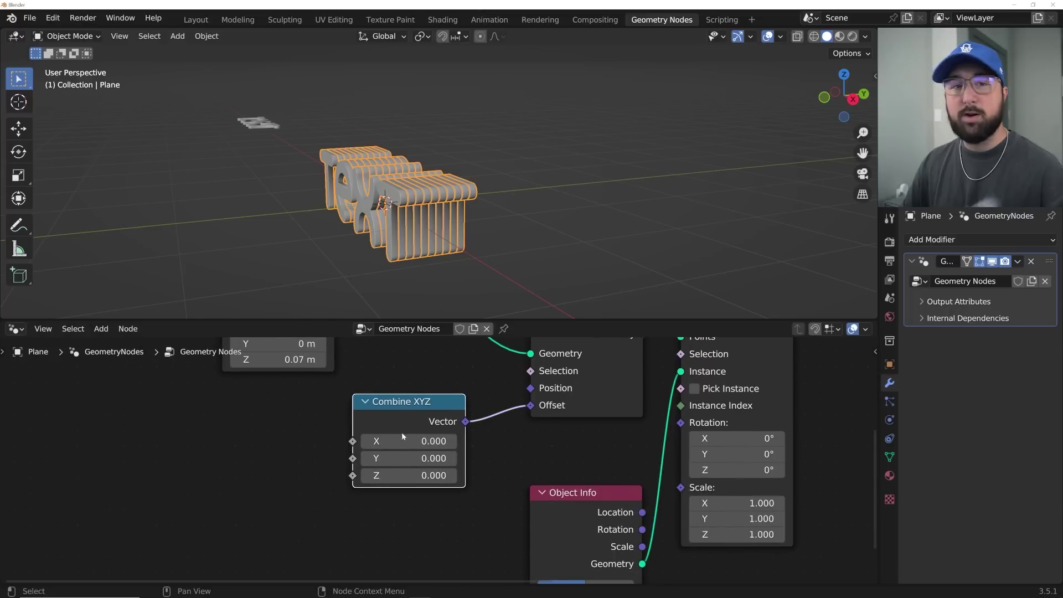
# Step: Add a Map Range node and connect its Result output to the Y input of the Combine XYZ node
pyautogui.hotkey('shift', 'a')
pyautogui.write('ma')
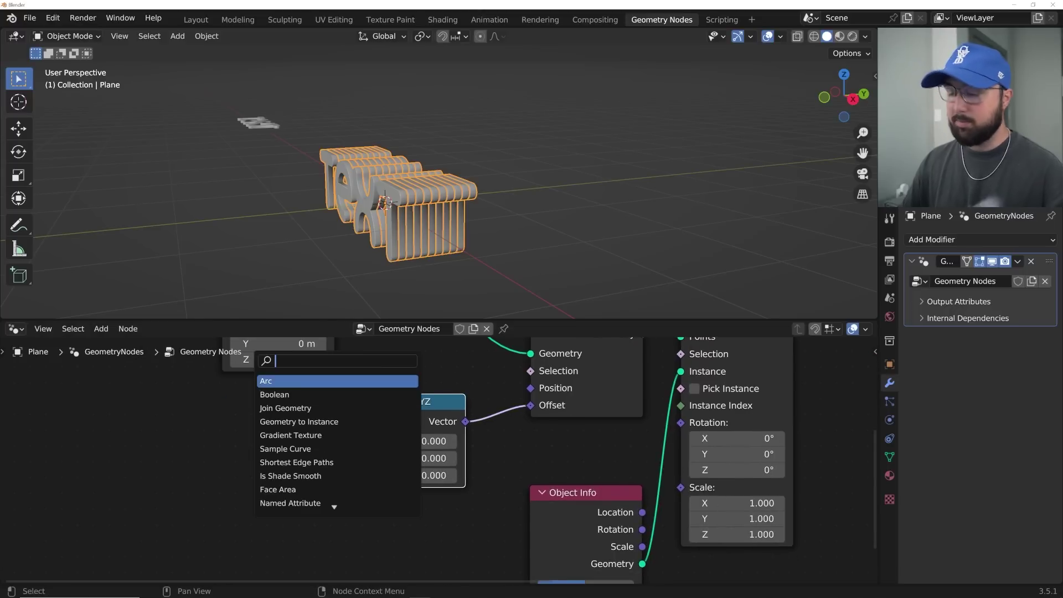
pyautogui.write('p')
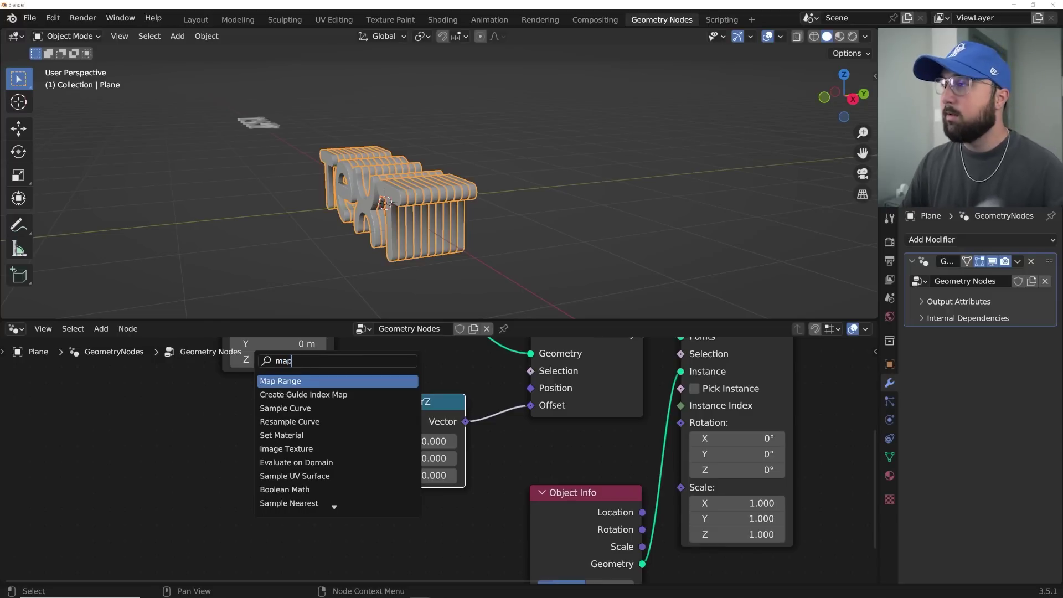
pyautogui.press('Return')
pyautogui.moveTo(298, 418); pyautogui.dragTo(352, 459)
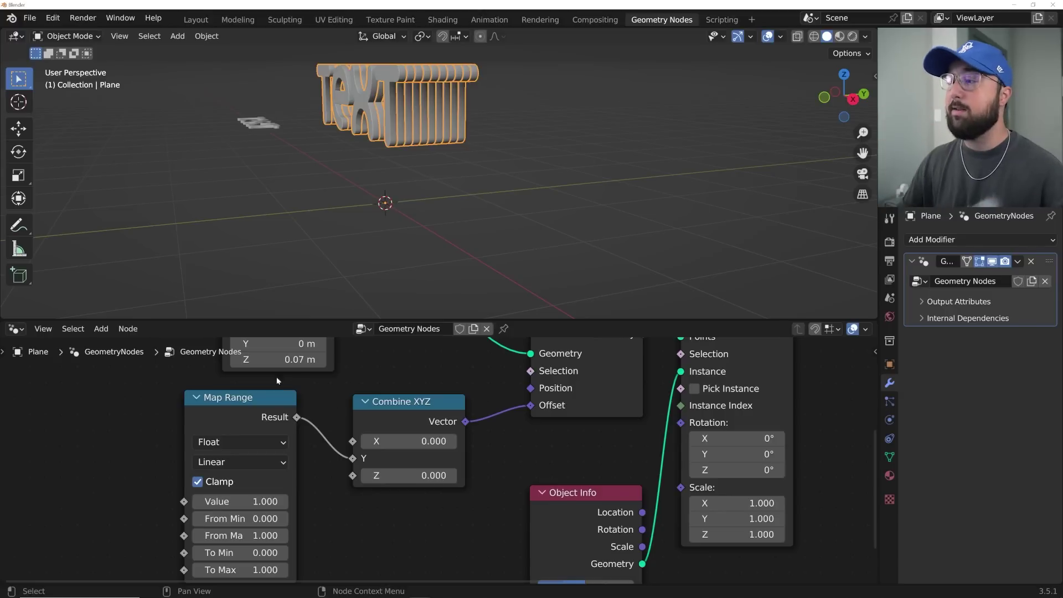
# Step: Set the Map Range node's From Max to 1.5, and try another To Min value before undoing that change
pyautogui.moveTo(269, 538)
pyautogui.mouseDown()
pyautogui.moveTo(208, 538)
pyautogui.moveTo(344, 535)
pyautogui.moveTo(281, 535)
pyautogui.mouseUp()
pyautogui.moveTo(266, 529); pyautogui.dragTo(268, 488, button='middle')
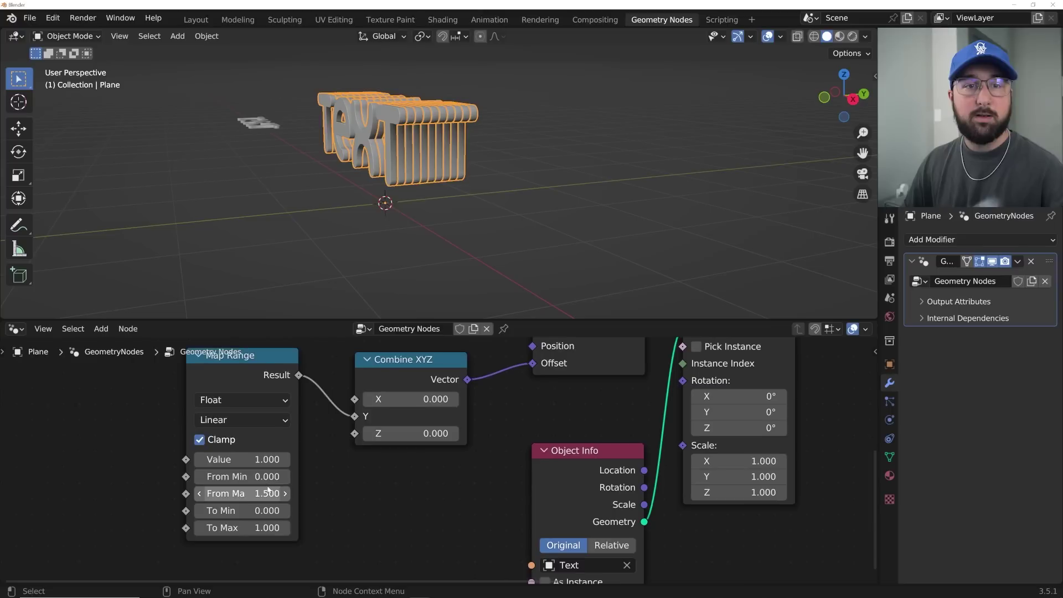
pyautogui.moveTo(268, 510); pyautogui.dragTo(216, 510)
pyautogui.hotkey('ctrl', 'z')
pyautogui.moveTo(467, 224); pyautogui.dragTo(458, 204, button='middle')
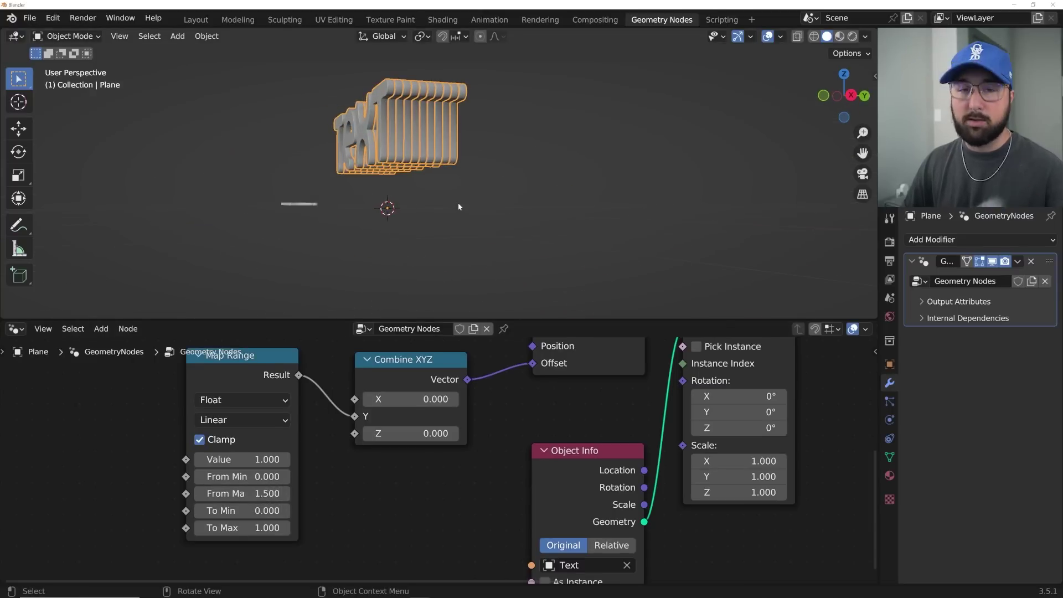
# Step: Add a Wave Texture node in the free space before the Map Range node and set its bands direction to Z
pyautogui.scroll(-3, 241, 438)
pyautogui.hotkey('shift', 'a')
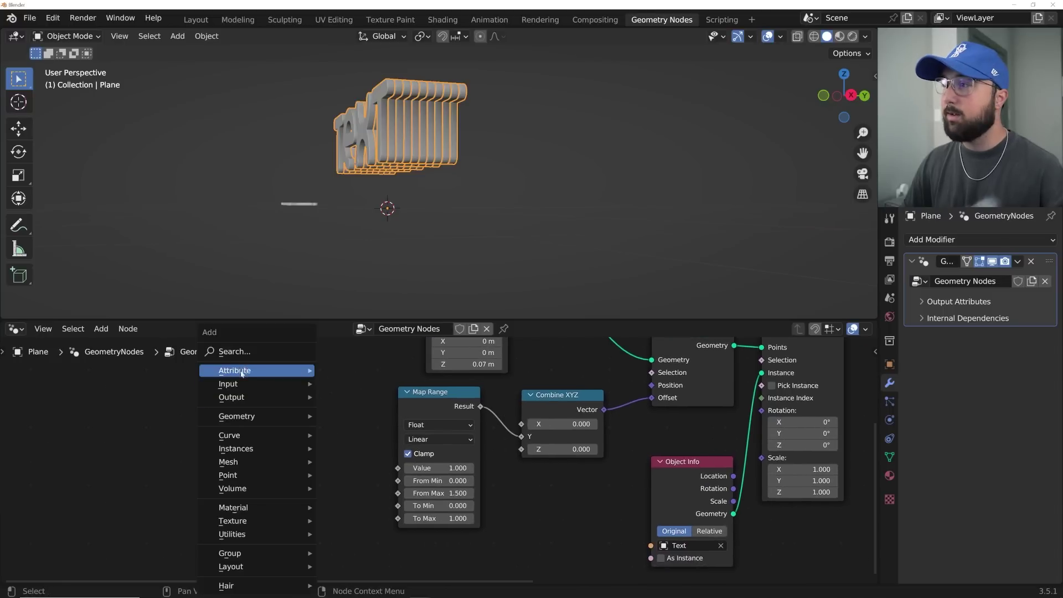
pyautogui.click(234, 351)
pyautogui.write('wave')
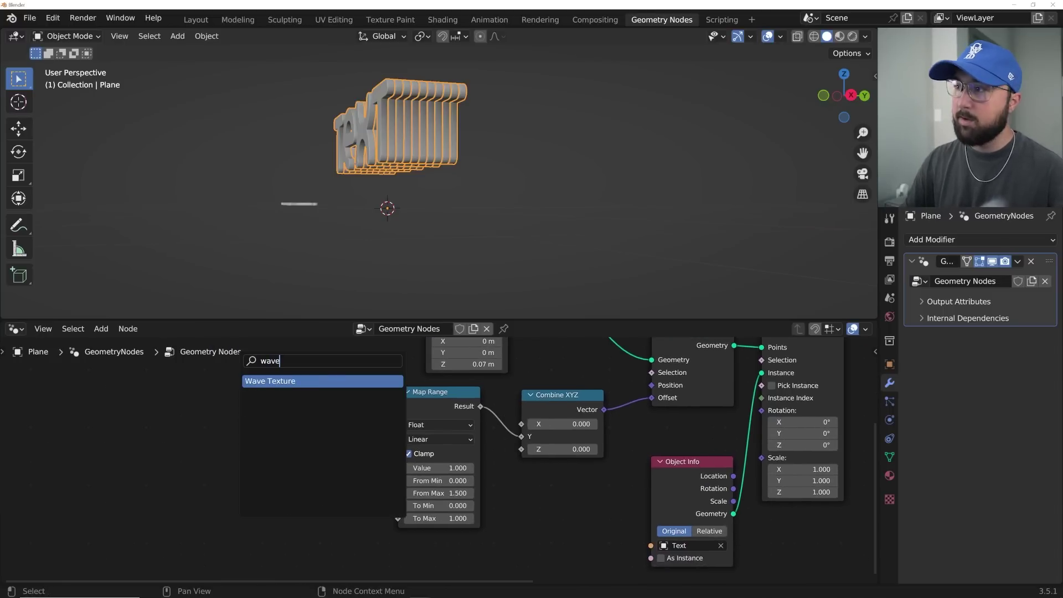
pyautogui.press('Return')
pyautogui.click(167, 423)
pyautogui.click(176, 454)
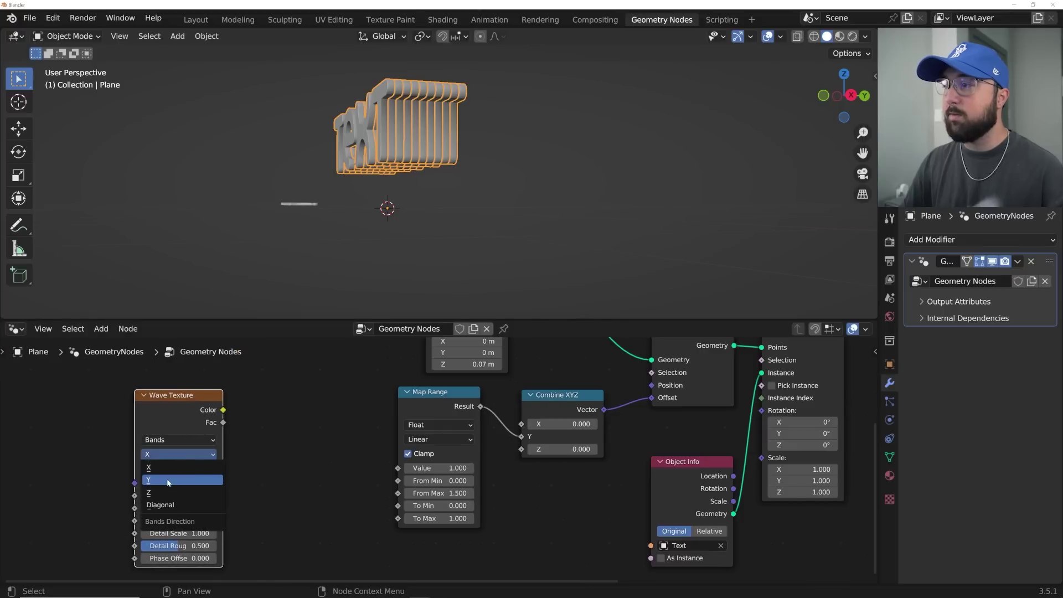
pyautogui.click(166, 492)
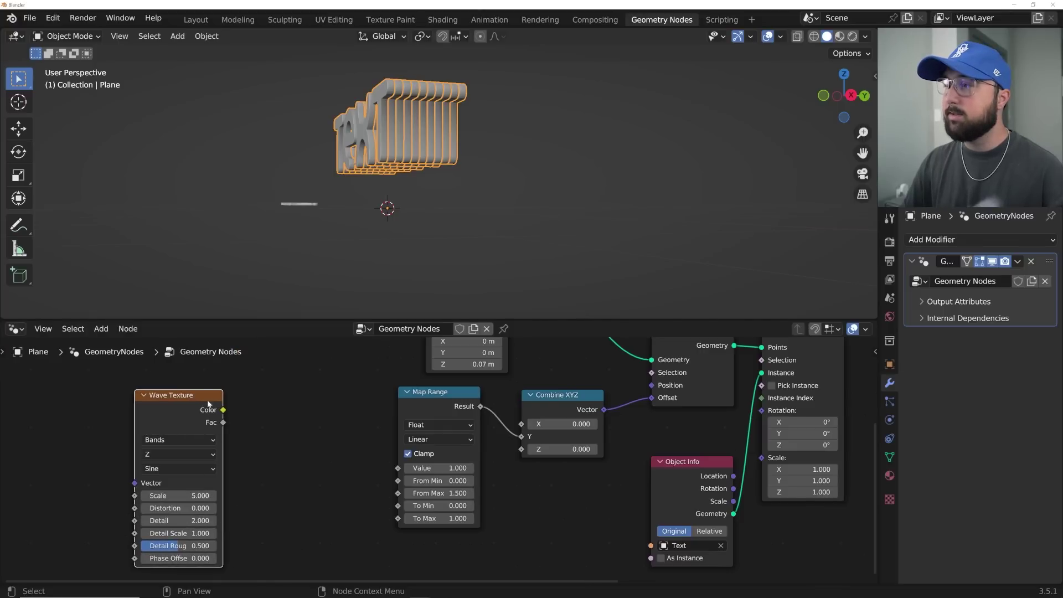
# Step: Connect the Wave Texture's Color output to Map Range's Value input and raise the texture's Phase Offset to about 13.22
pyautogui.moveTo(223, 410); pyautogui.dragTo(397, 467)
pyautogui.moveTo(388, 221); pyautogui.dragTo(421, 210, button='middle')
pyautogui.moveTo(180, 558); pyautogui.dragTo(307, 558)
# Step: Set the Wave Texture's Scale to 0.2 and raise its Phase Offset slightly to 13.6
pyautogui.doubleClick(177, 495)
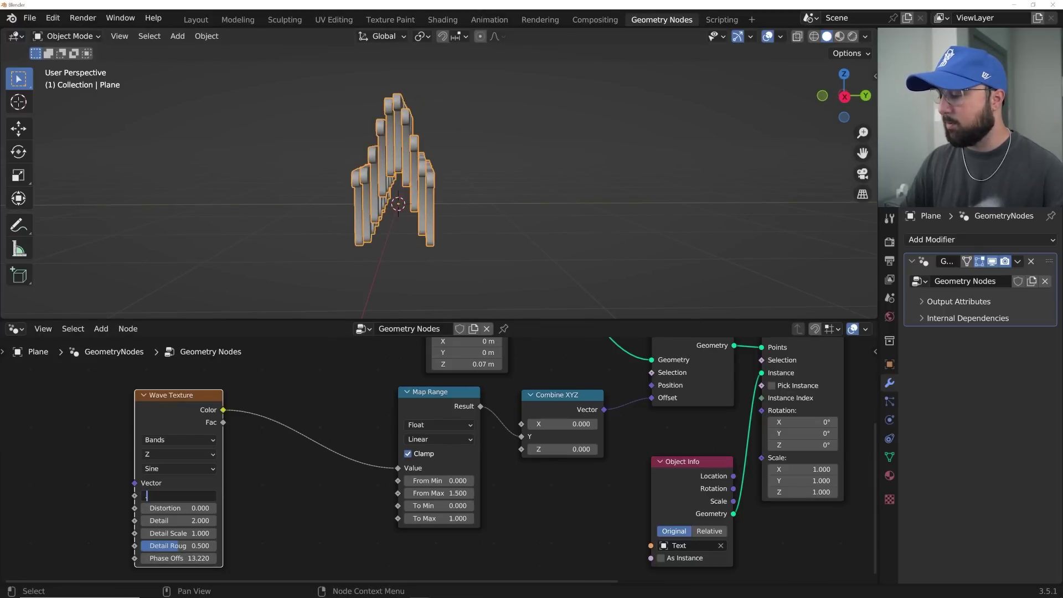
pyautogui.write('.2')
pyautogui.press('Return')
pyautogui.moveTo(188, 559)
pyautogui.mouseDown()
pyautogui.moveTo(155, 559)
pyautogui.moveTo(225, 559)
pyautogui.moveTo(191, 559)
pyautogui.mouseUp()
# Step: Try other Scale and Phase Offset values on the Wave Texture and undo these changes
pyautogui.moveTo(177, 495); pyautogui.dragTo(211, 495)
pyautogui.moveTo(179, 558); pyautogui.dragTo(144, 558)
pyautogui.hotkey('ctrl', 'z')
pyautogui.hotkey('ctrl', 'z')
pyautogui.hotkey('ctrl', 'z')
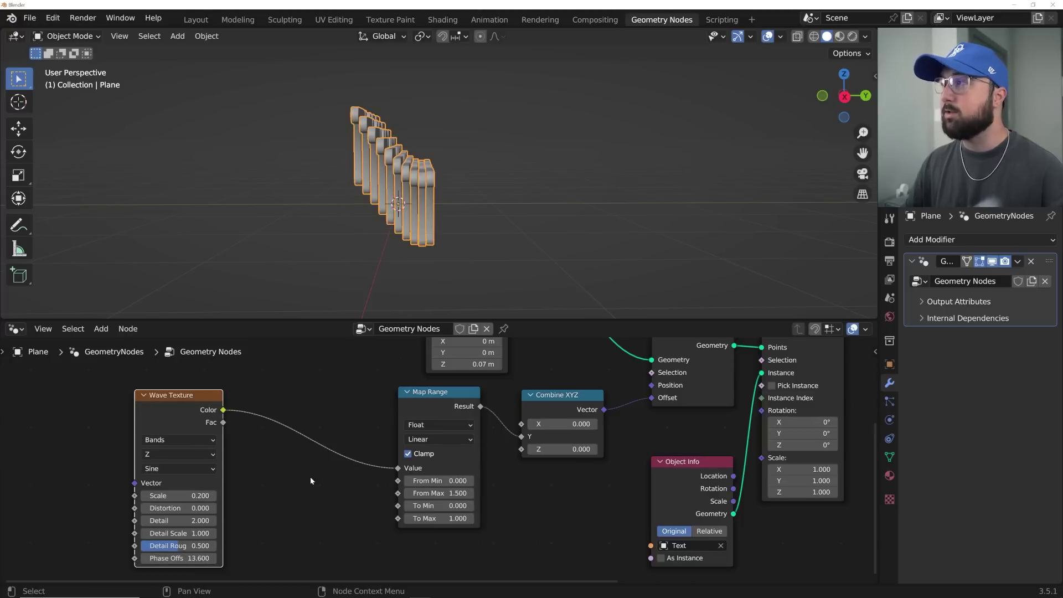
# Step: Split off a new area between the 3D viewport and the node editor and turn it into a Timeline
pyautogui.moveTo(340, 253); pyautogui.dragTo(463, 188, button='middle')
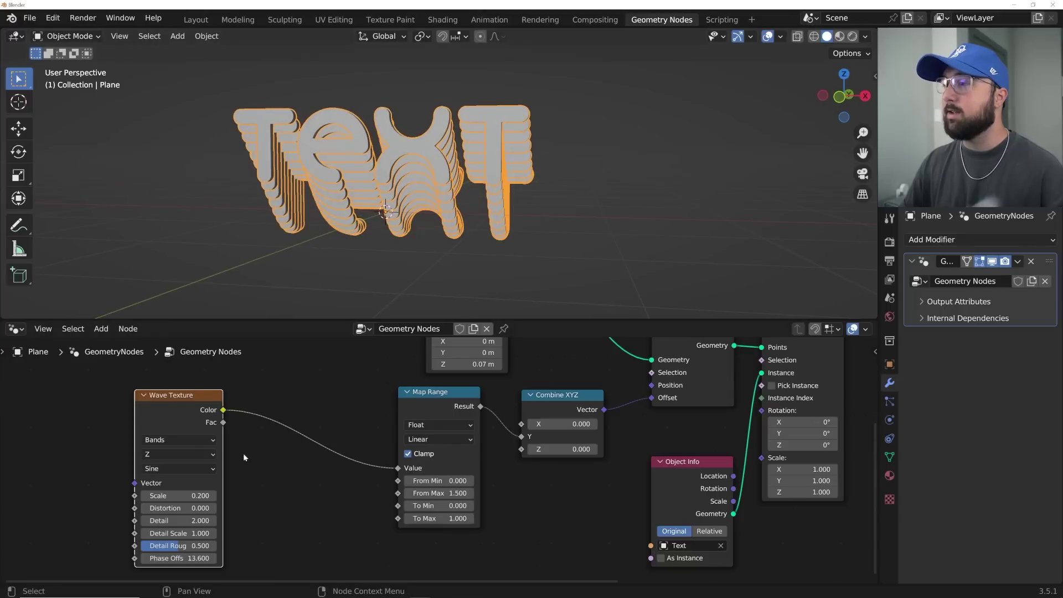
pyautogui.moveTo(168, 319); pyautogui.dragTo(6, 283)
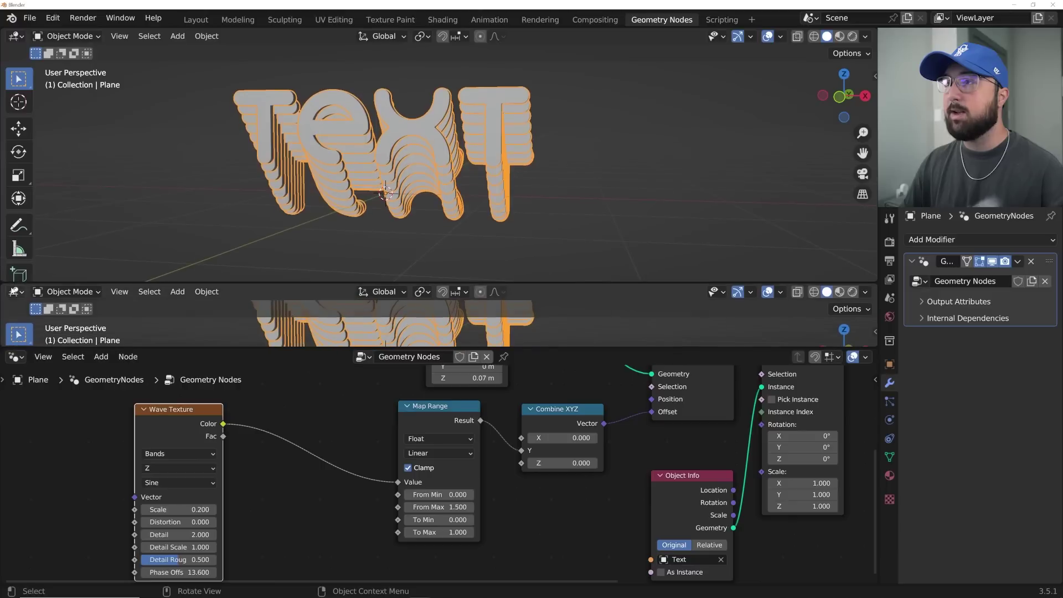
pyautogui.click(15, 291)
pyautogui.click(192, 343)
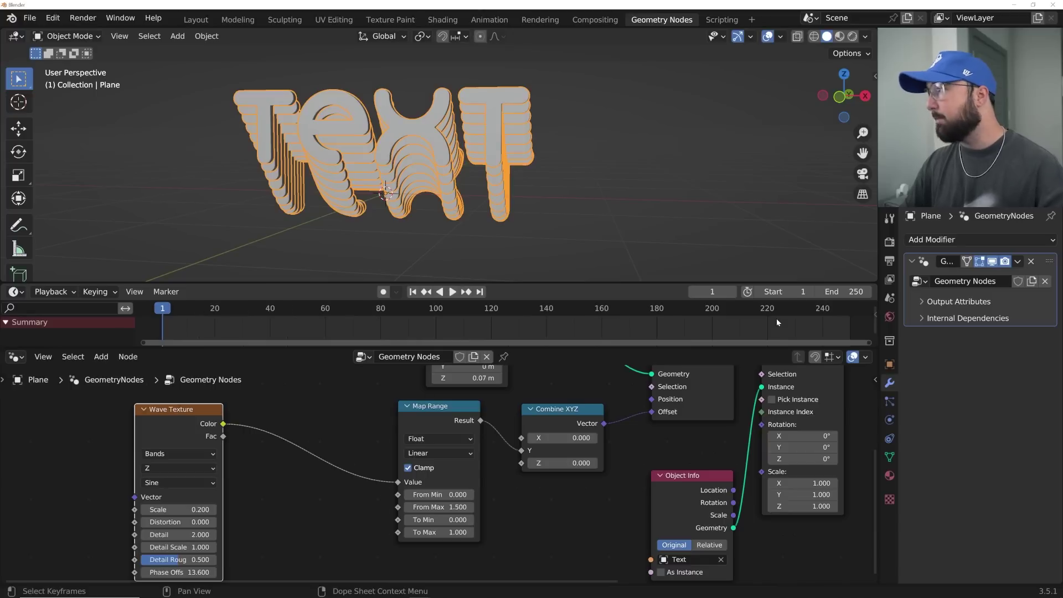
# Step: Set the animation's end frame to 80 and fit that frame range in the Timeline
pyautogui.click(847, 292)
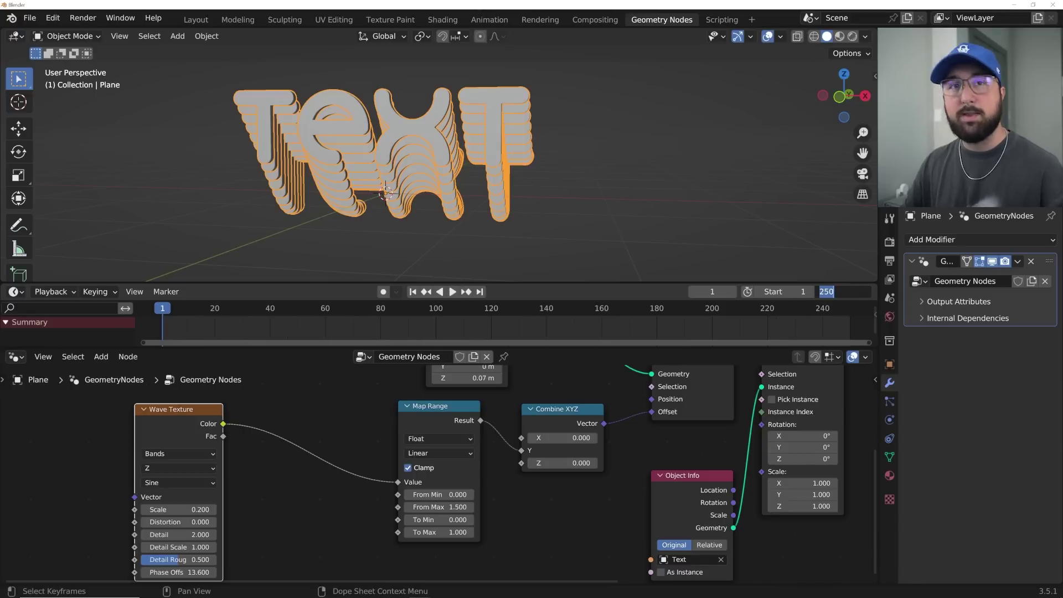
pyautogui.write('80')
pyautogui.press('Return')
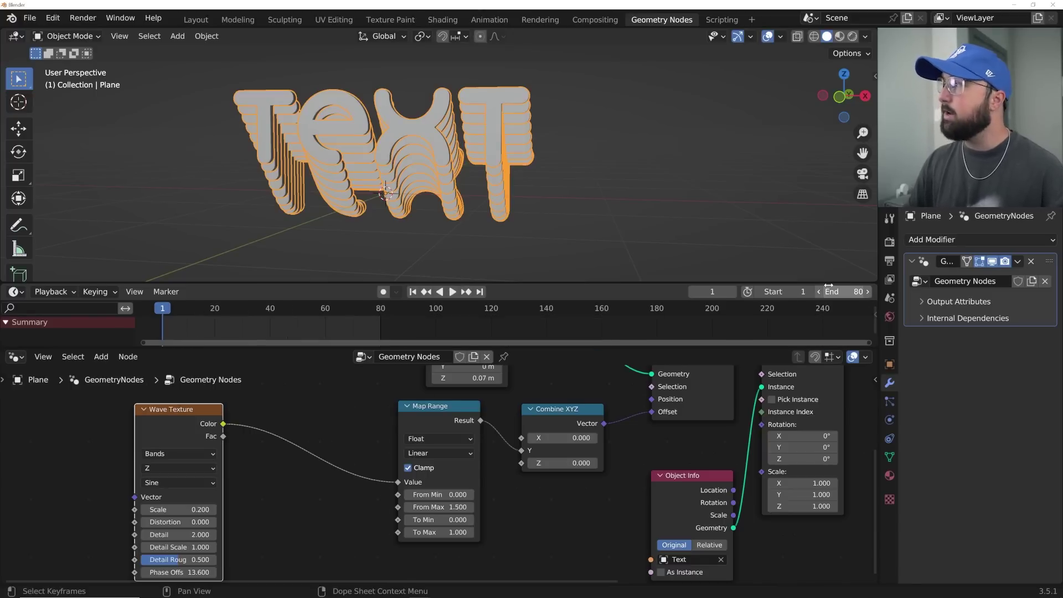
pyautogui.keyDown('ctrl'); pyautogui.hscroll(-5, 459, 317); pyautogui.keyUp('ctrl')
pyautogui.scroll(9, 458, 317)
pyautogui.moveTo(479, 330); pyautogui.dragTo(576, 311, button='middle')
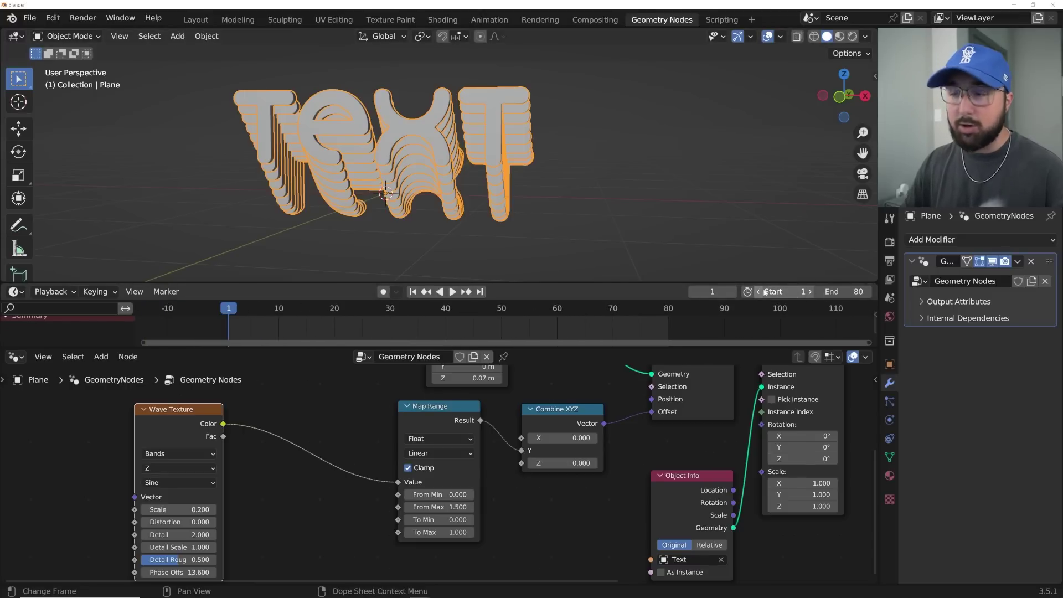
# Step: Set the Wave Texture's Phase Offset to 0 and insert a keyframe for it at frame 0
pyautogui.scroll(-1, 321, 476)
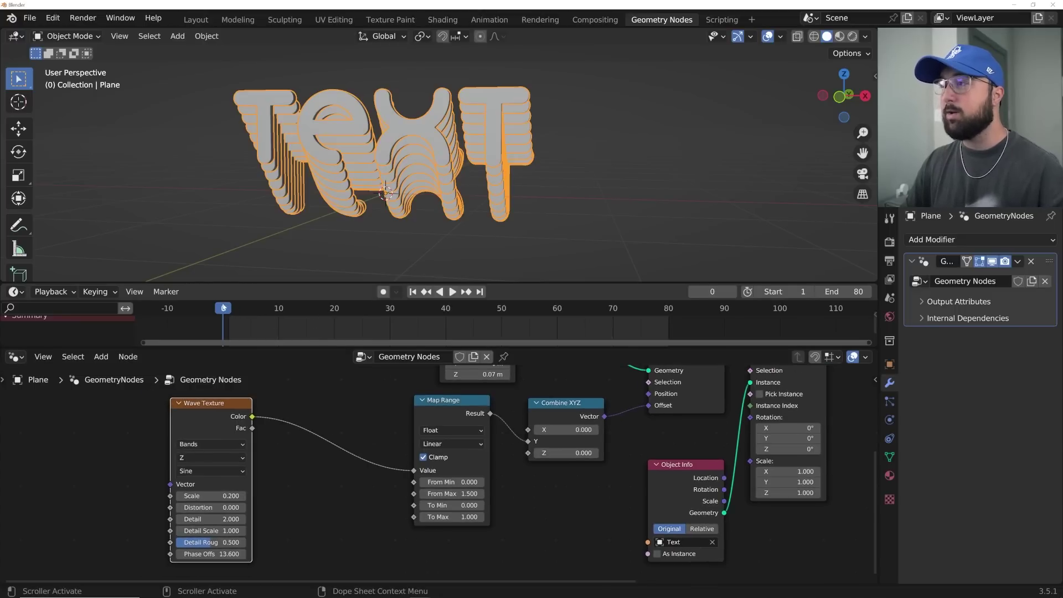
pyautogui.moveTo(208, 519); pyautogui.dragTo(215, 497, button='middle')
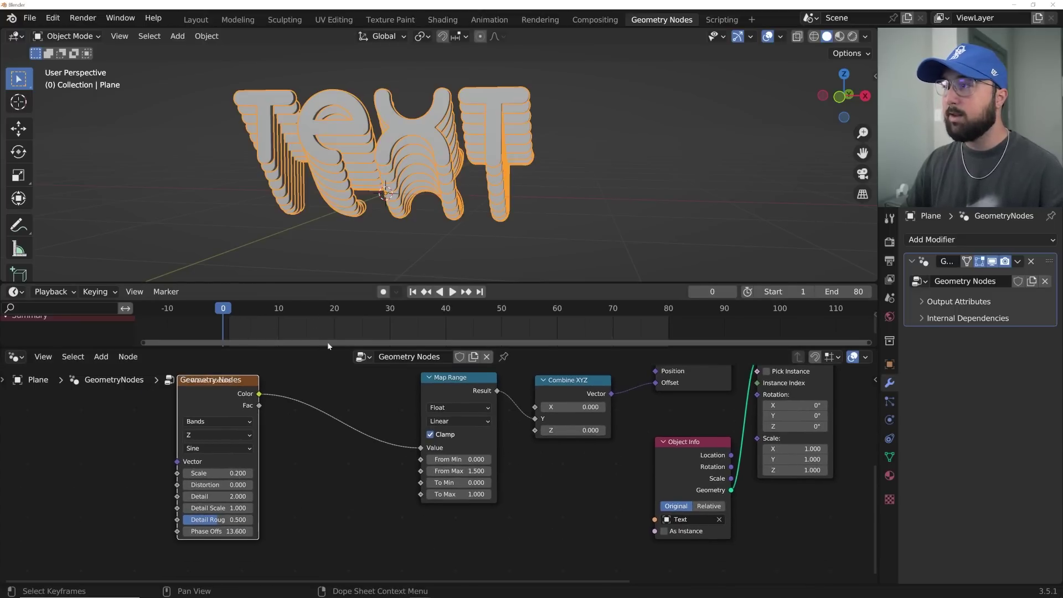
pyautogui.scroll(3, 224, 555)
pyautogui.doubleClick(172, 528)
pyautogui.write('0')
pyautogui.press('Return')
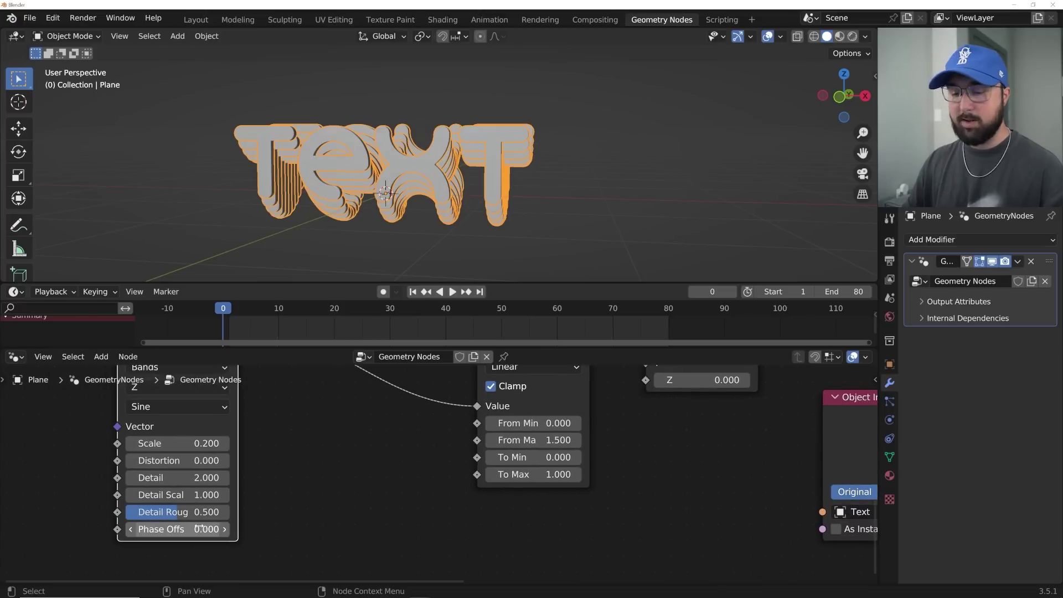
pyautogui.press('i')
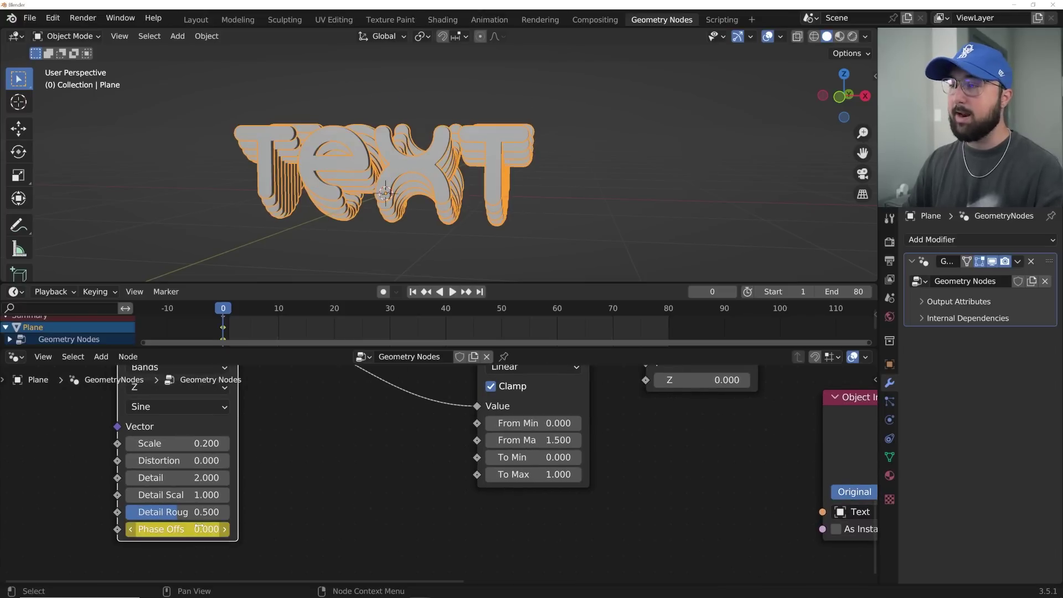
# Step: Go to frame 80, set the Wave Texture's Phase Offset to 2*pi, and insert a keyframe for it
pyautogui.click(479, 291)
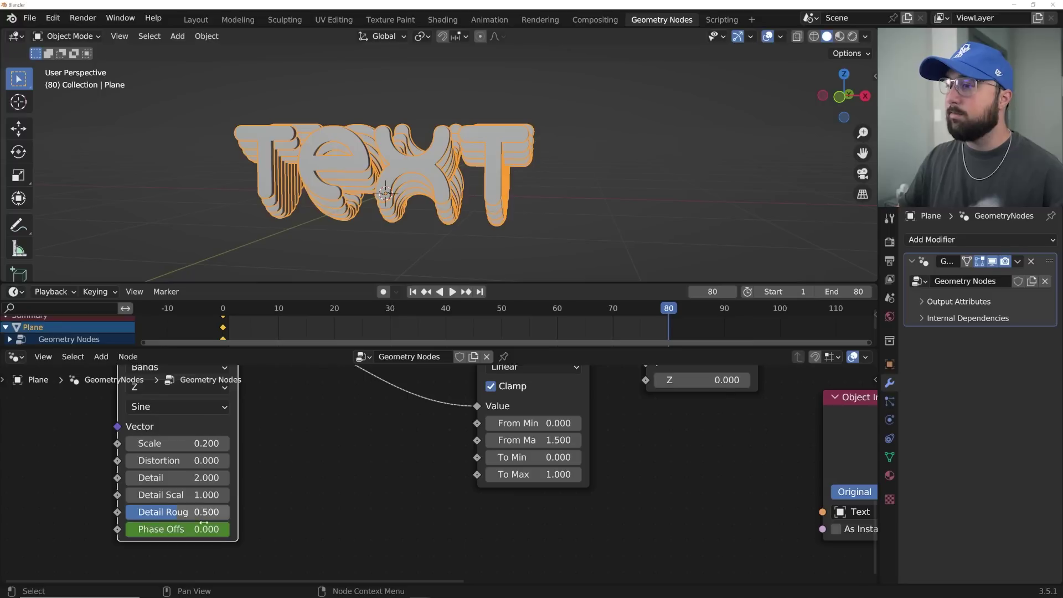
pyautogui.doubleClick(177, 528)
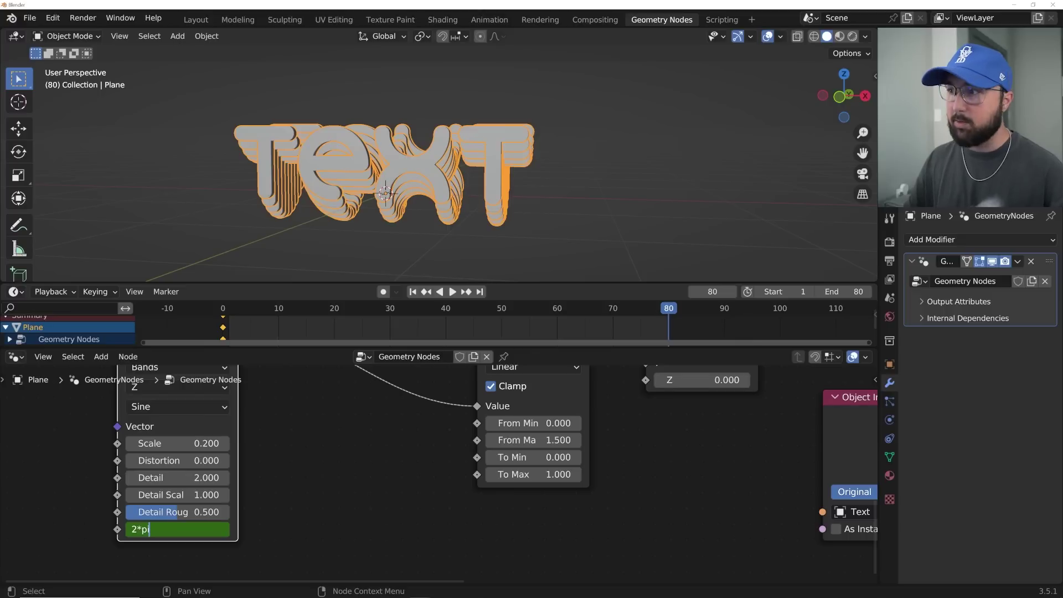
pyautogui.press('Return')
pyautogui.press('i')
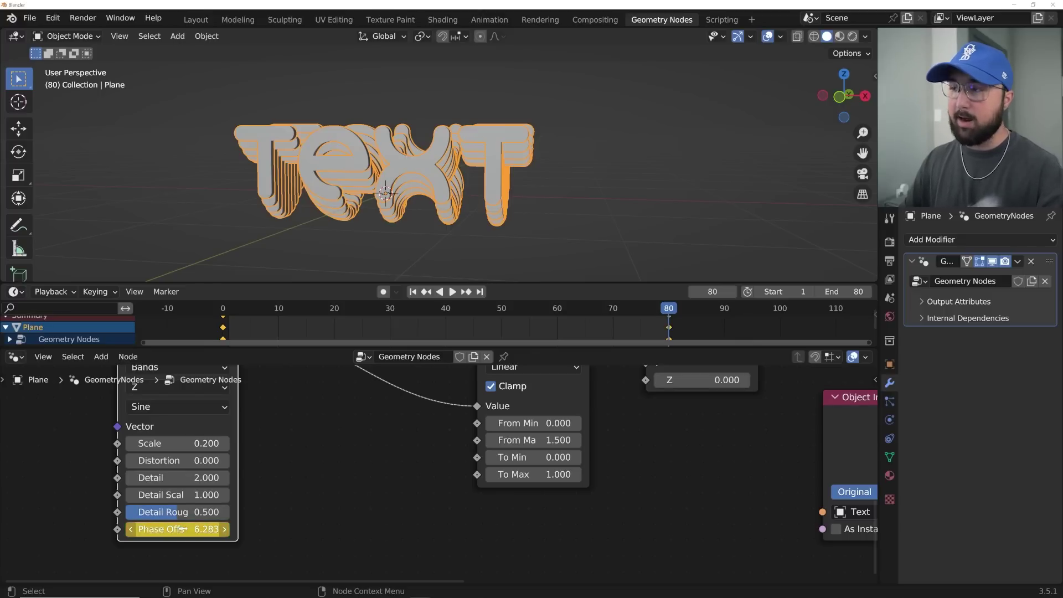
# Step: Play back the animation and examine the wave motion of the text copies from several angles
pyautogui.click(621, 313)
pyautogui.press('space')
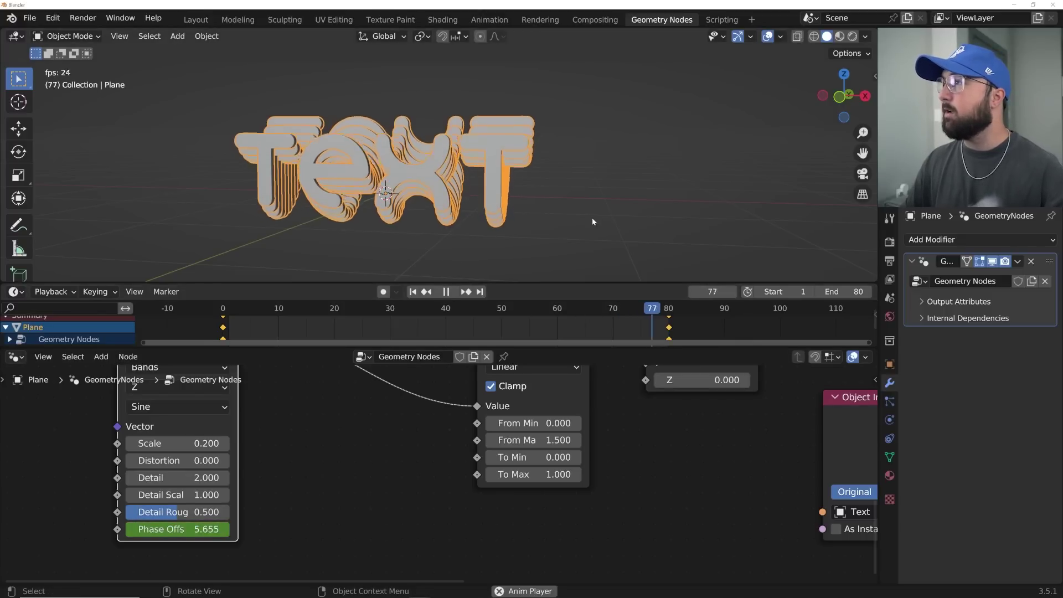
pyautogui.click(593, 217)
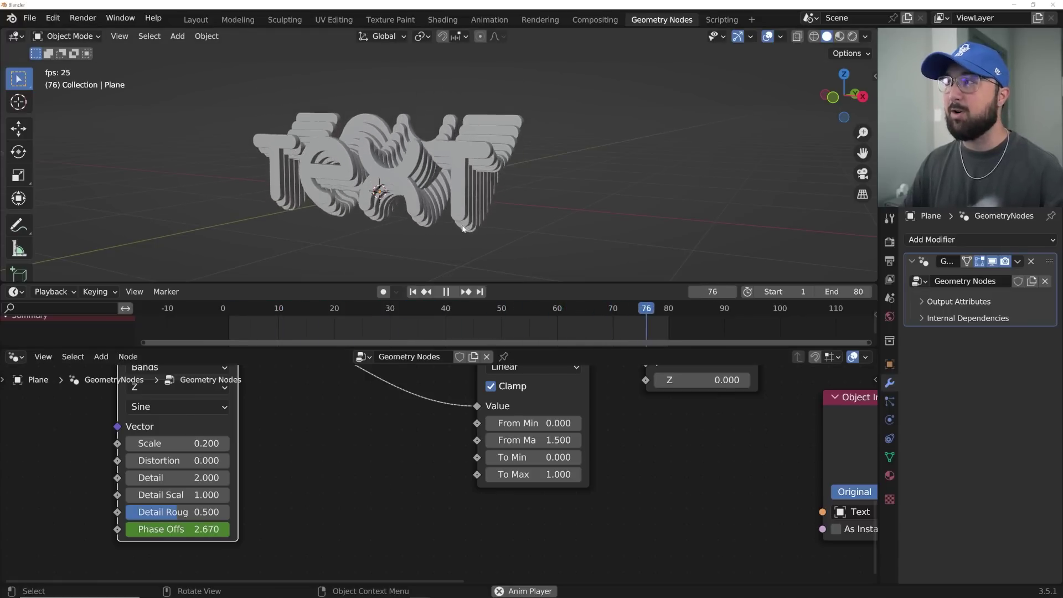
pyautogui.press('space')
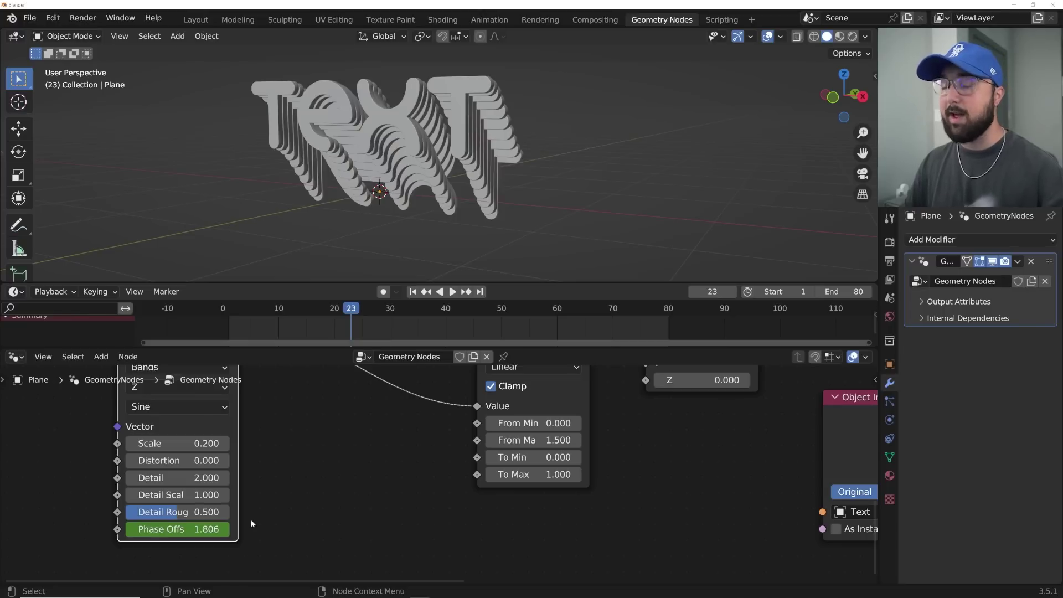
pyautogui.press('space')
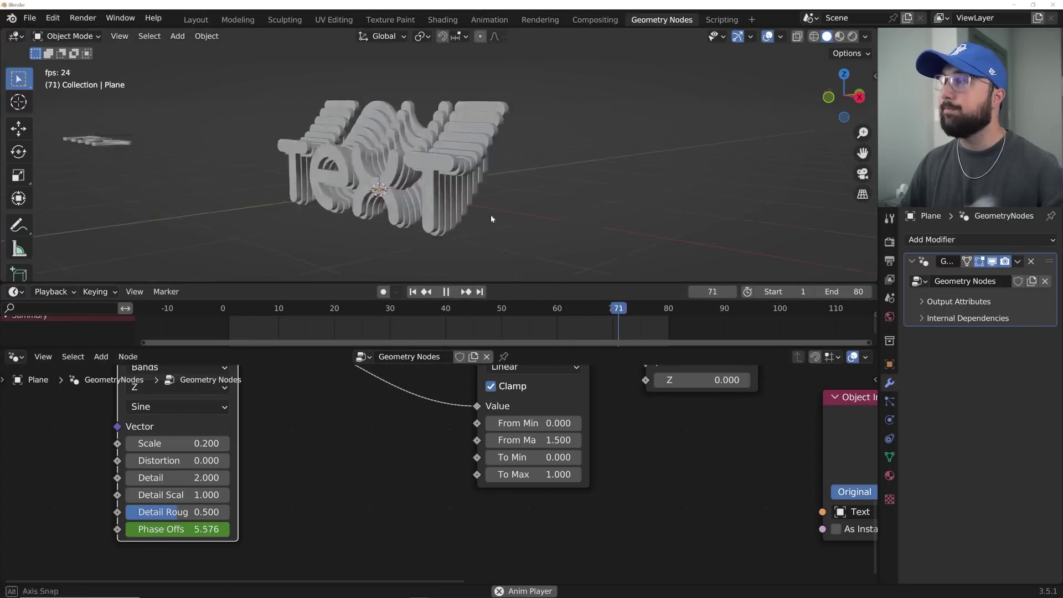
pyautogui.moveTo(490, 215); pyautogui.dragTo(459, 217, button='middle')
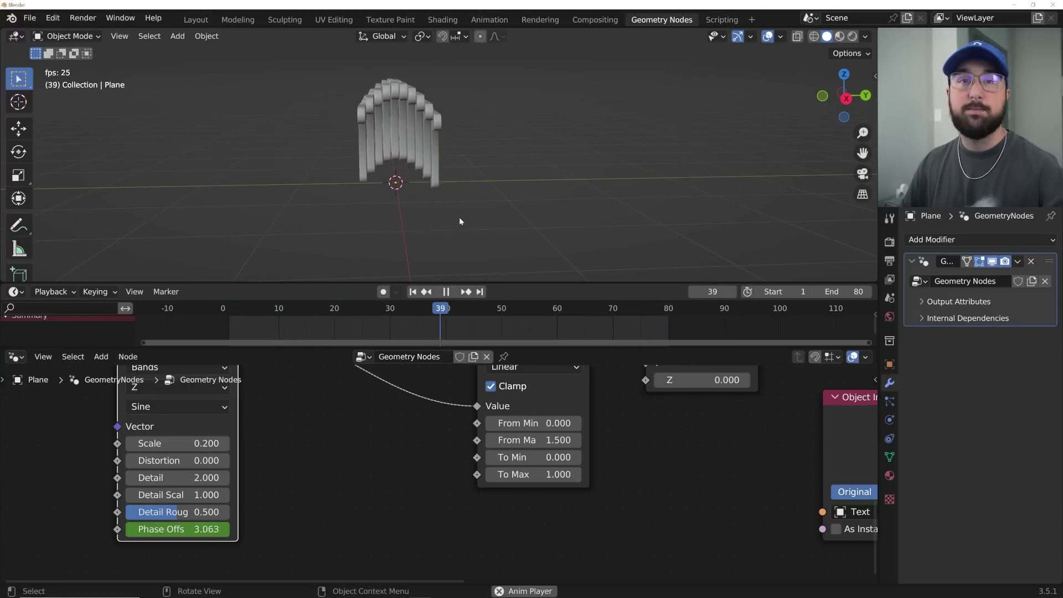
pyautogui.press('space')
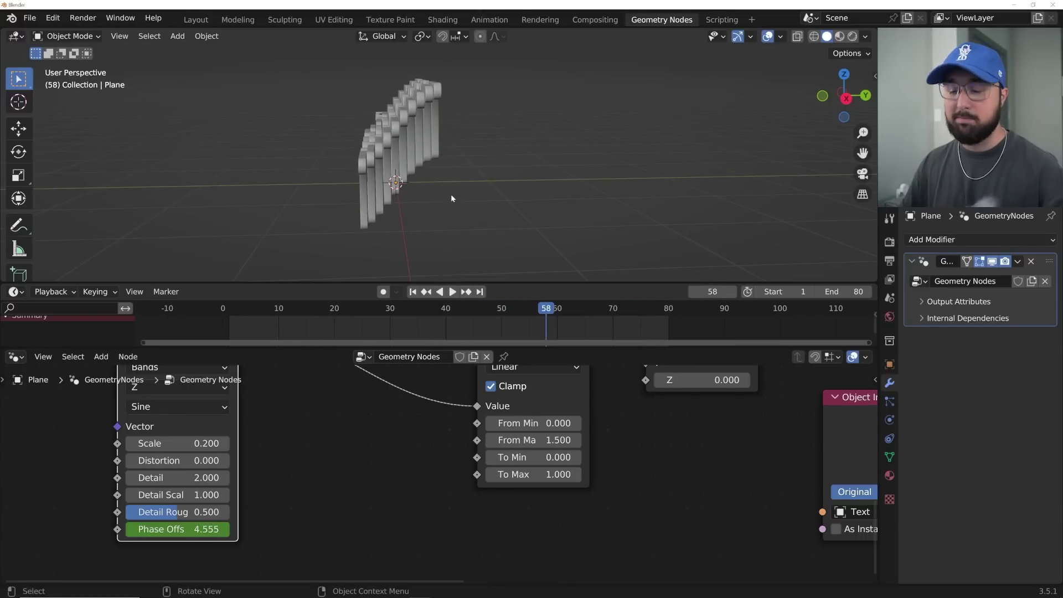
pyautogui.moveTo(451, 195); pyautogui.dragTo(467, 194, button='middle')
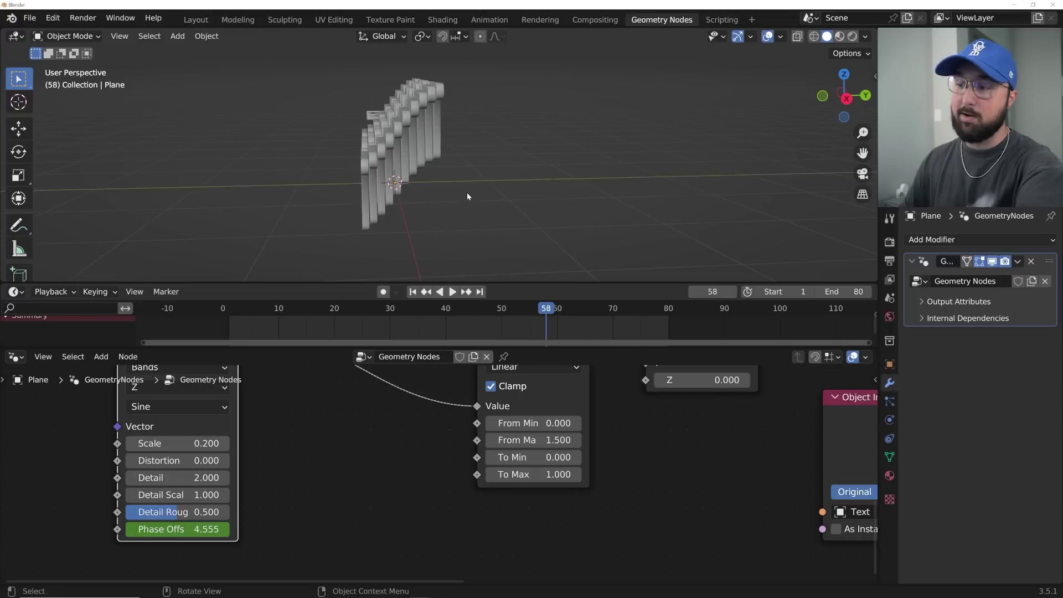
pyautogui.moveTo(407, 178)
pyautogui.mouseDown(button='middle')
pyautogui.moveTo(466, 187)
pyautogui.moveTo(497, 174)
pyautogui.moveTo(418, 172)
pyautogui.mouseUp(button='middle')
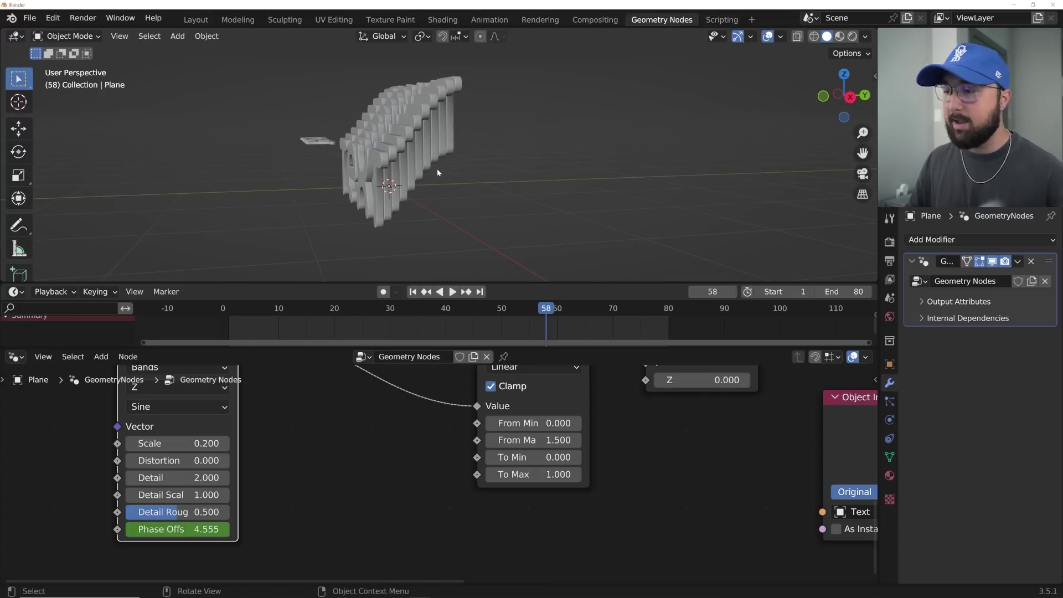
pyautogui.moveTo(437, 169); pyautogui.dragTo(506, 166, button='middle')
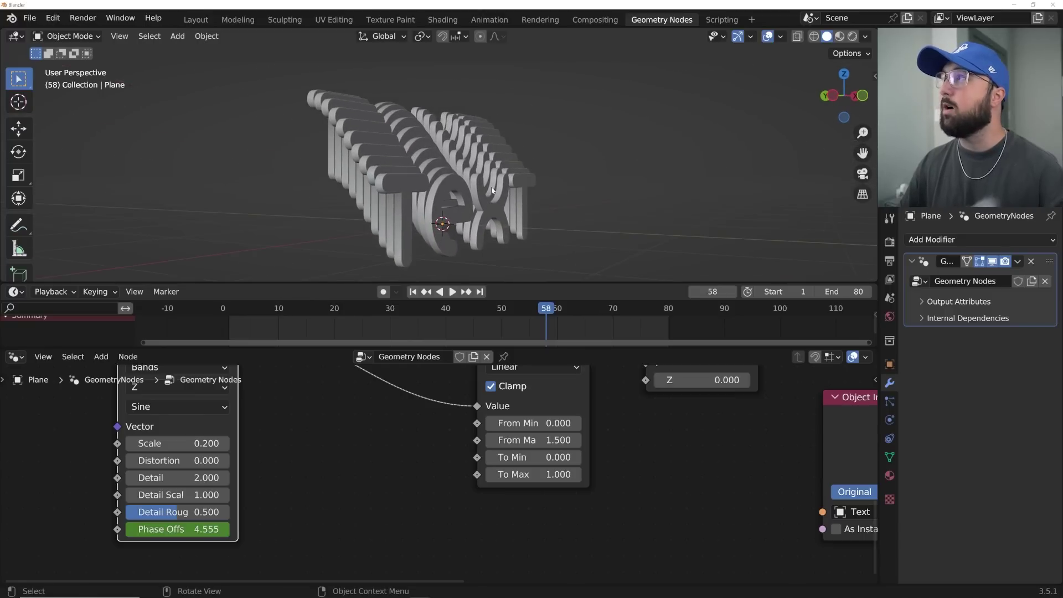
# Step: Add a Set Material node on the link between Instance on Points and Group Output
pyautogui.scroll(-5, 489, 482)
pyautogui.scroll(4, 400, 491)
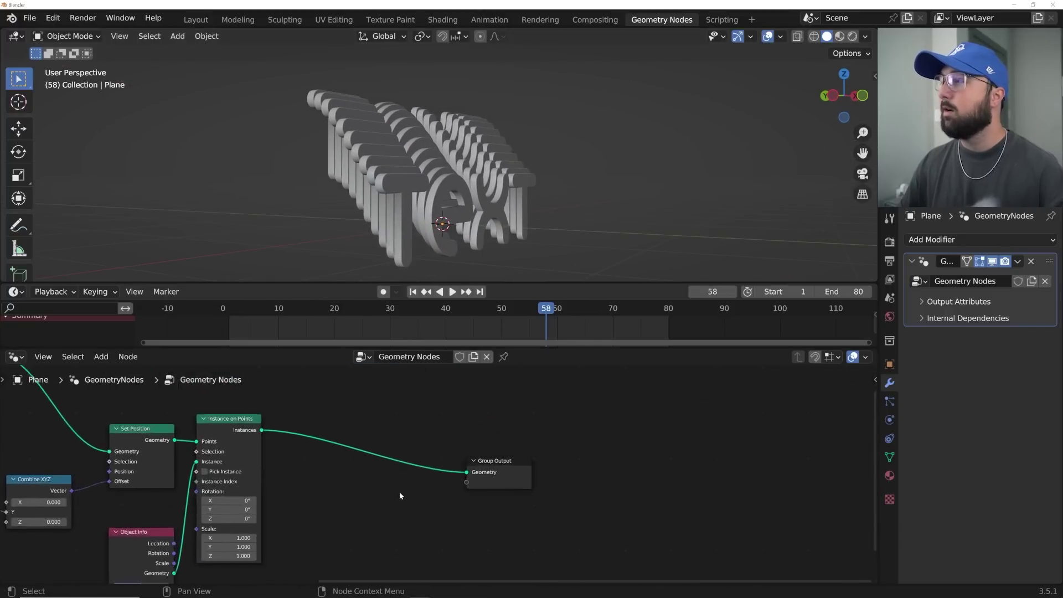
pyautogui.hotkey('shift', 'a')
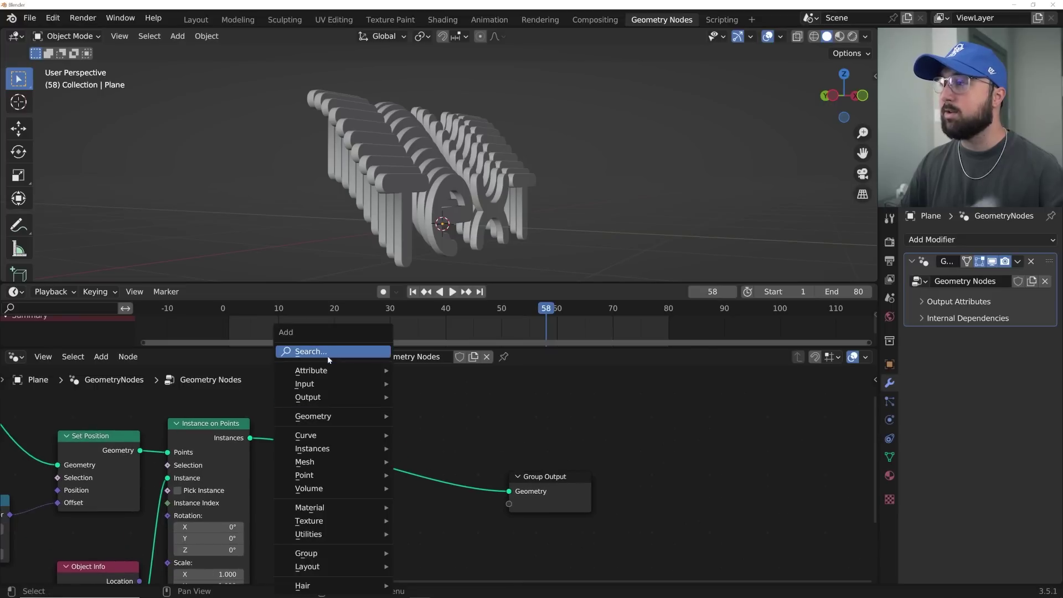
pyautogui.click(310, 351)
pyautogui.write('set m')
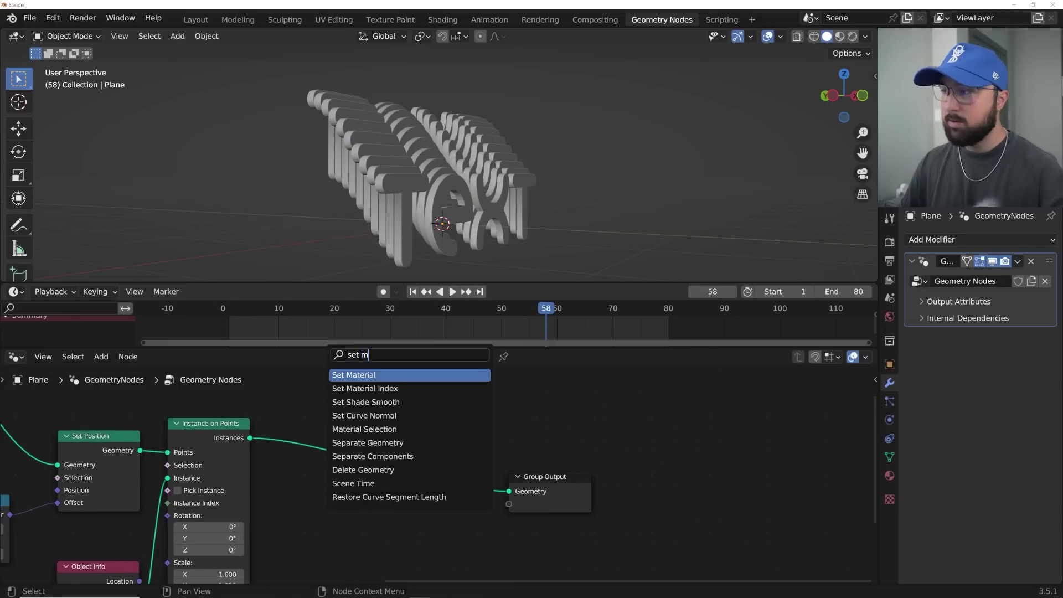
pyautogui.press('Return')
pyautogui.click(344, 445)
# Step: Show the plane's material properties, switch the viewport to Rendered shading, and adjust the viewport shading options
pyautogui.click(889, 475)
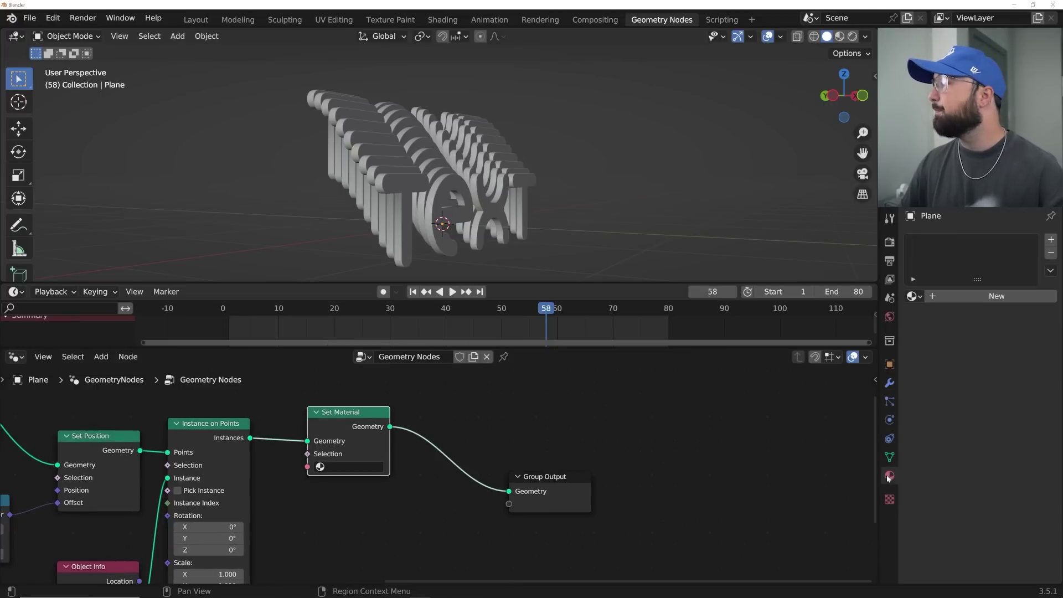
pyautogui.scroll(5, 578, 209)
pyautogui.scroll(-3, 578, 208)
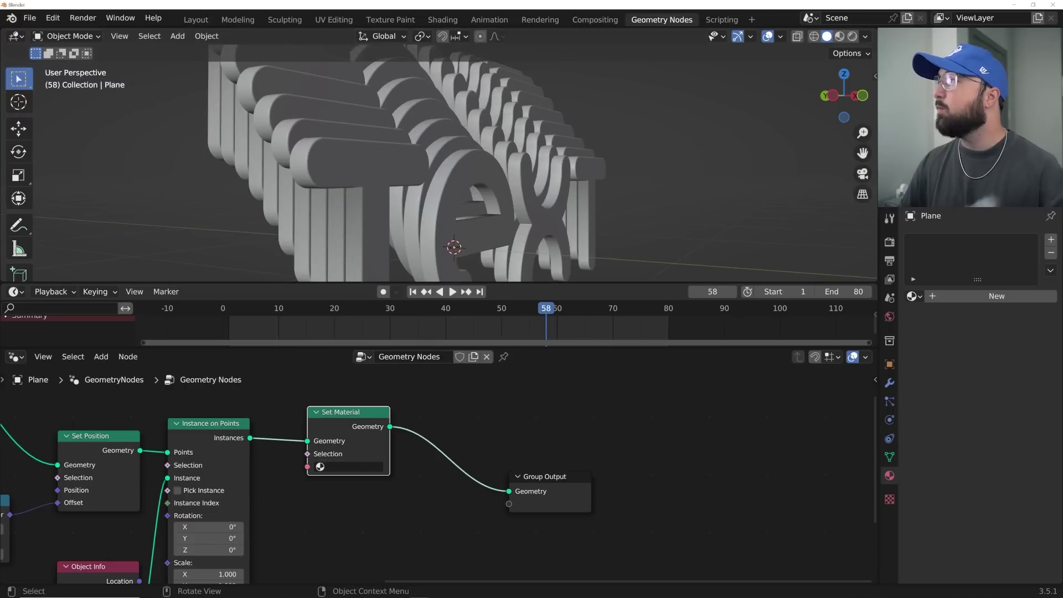
pyautogui.click(853, 36)
pyautogui.click(850, 38)
pyautogui.click(773, 101)
pyautogui.click(771, 116)
# Step: Add the Turtle material from the Abstract category of Realtime Materials to the plane
pyautogui.moveTo(601, 208)
pyautogui.mouseDown(button='middle')
pyautogui.moveTo(616, 207)
pyautogui.moveTo(546, 190)
pyautogui.mouseUp(button='middle')
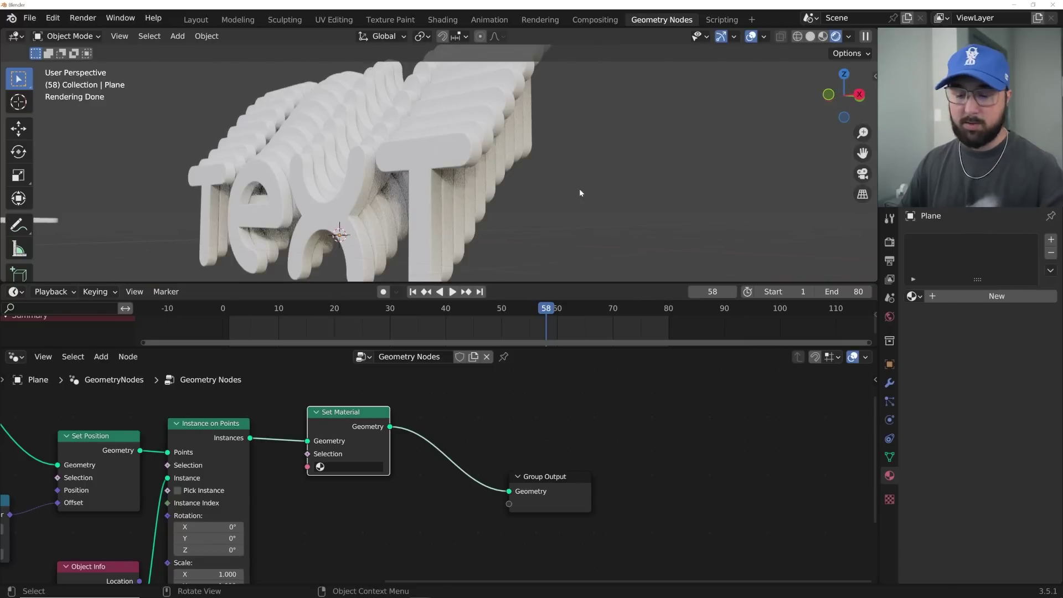
pyautogui.press('n')
pyautogui.click(872, 166)
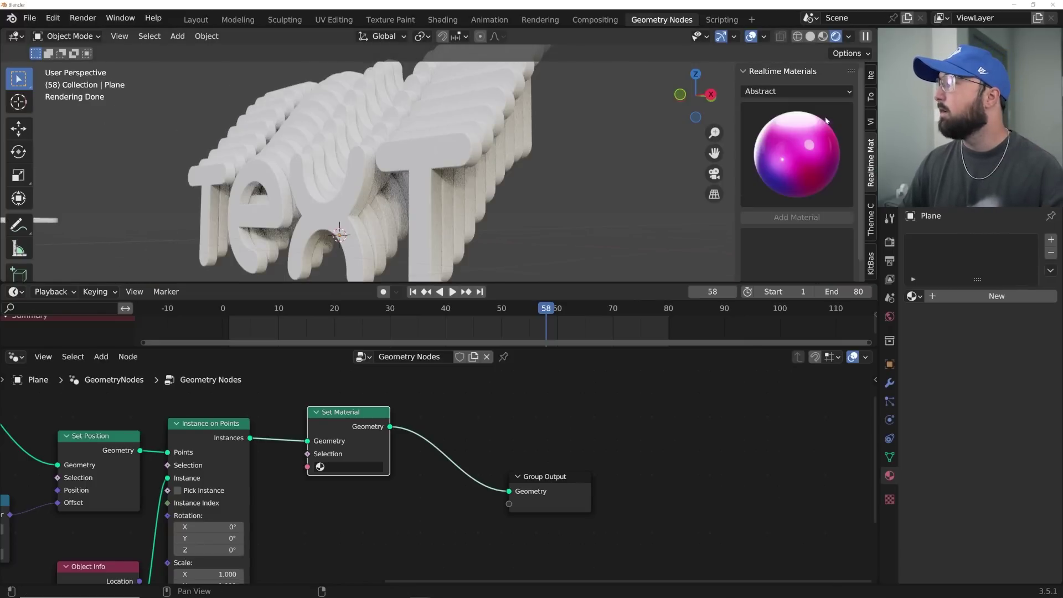
pyautogui.click(797, 91)
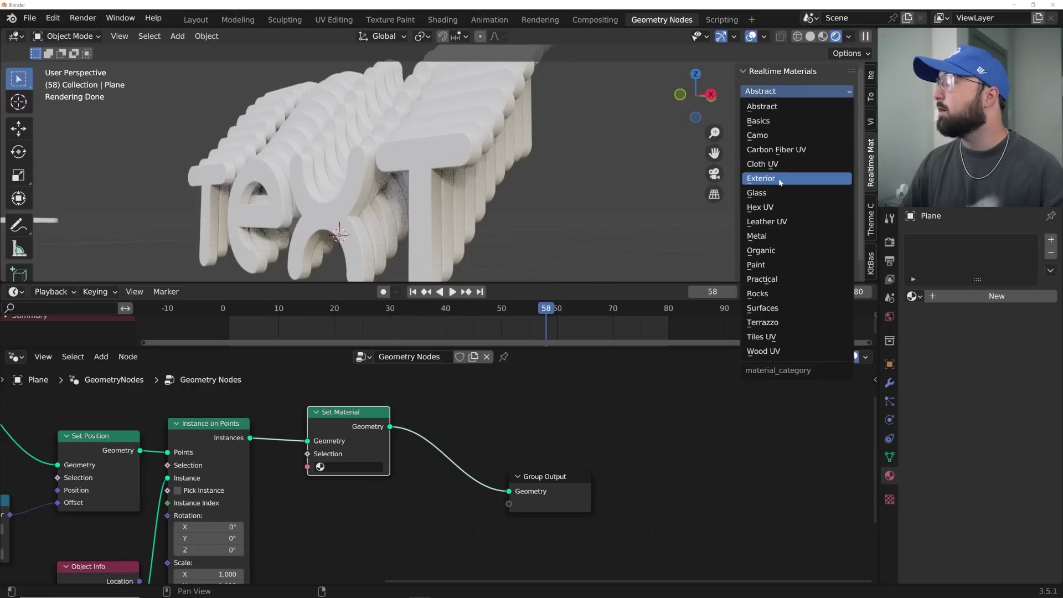
pyautogui.click(772, 106)
pyautogui.click(817, 142)
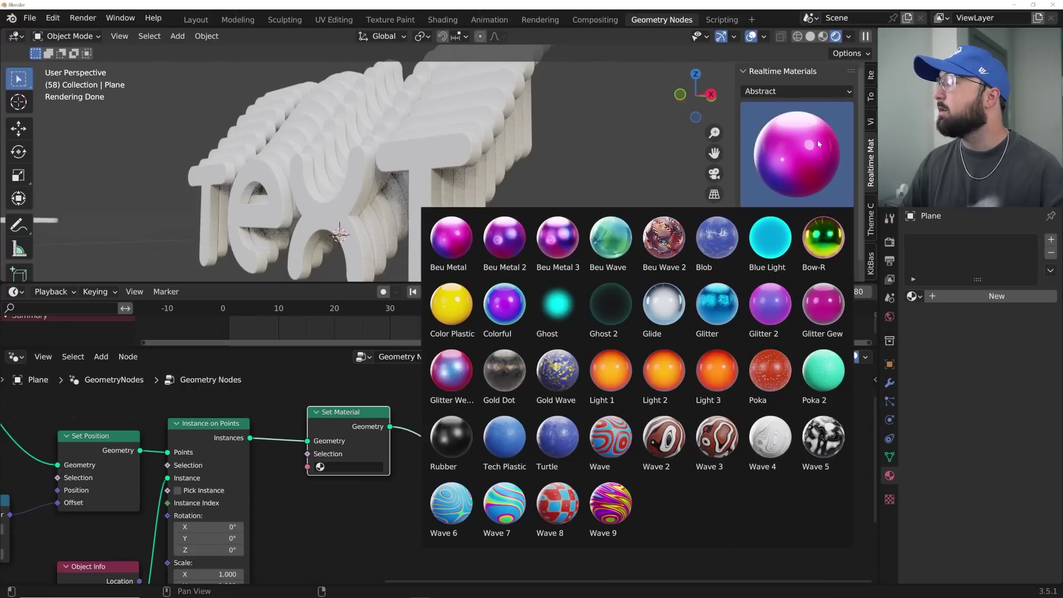
pyautogui.click(554, 440)
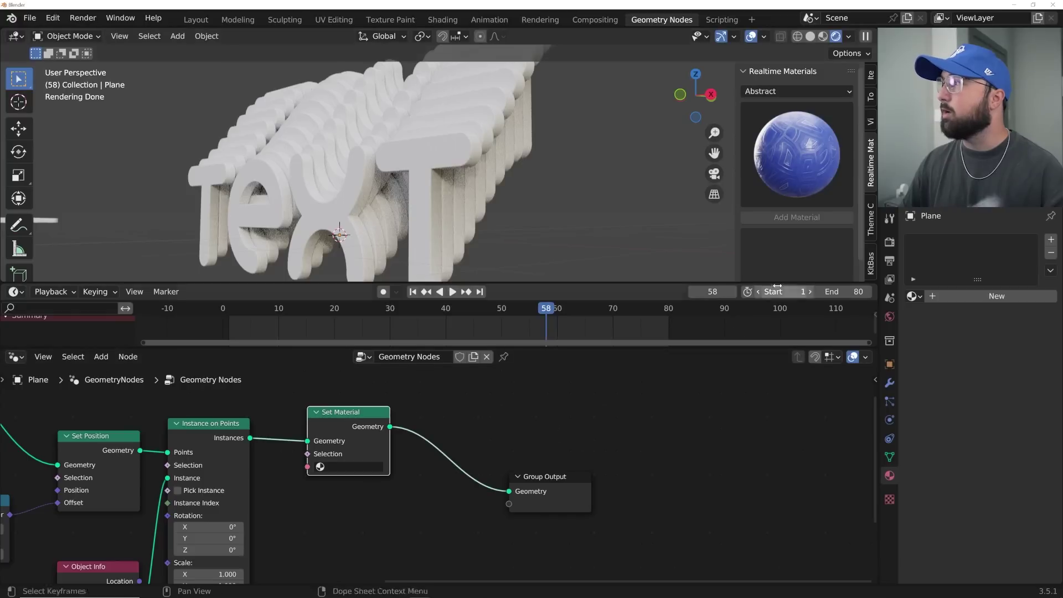
pyautogui.click(797, 217)
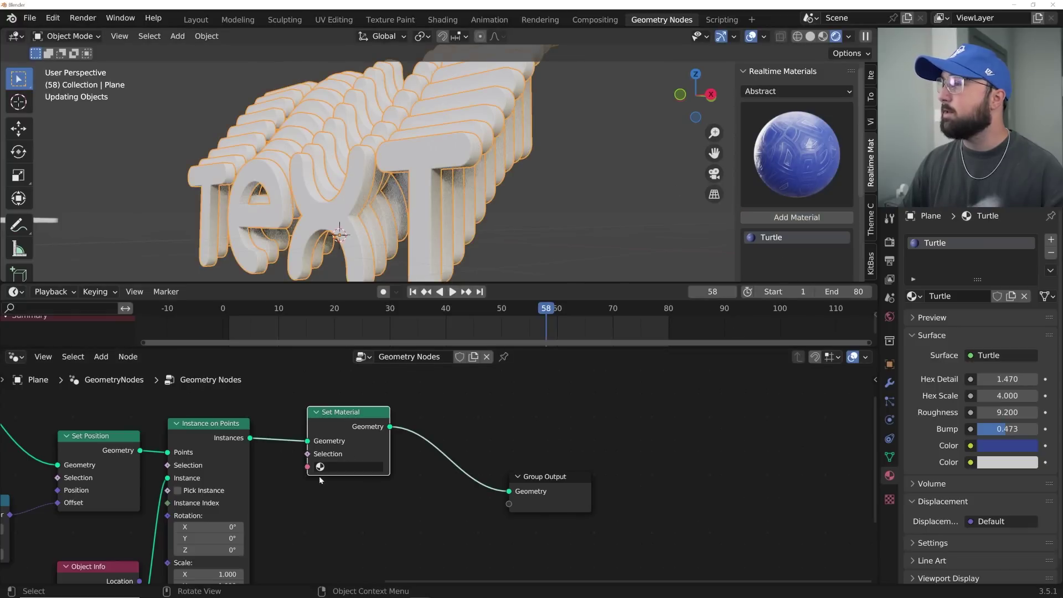
# Step: Try the Turtle material in the Set Material node, examine the text, and undo the assignment
pyautogui.click(351, 467)
pyautogui.click(358, 346)
pyautogui.click(543, 165)
pyautogui.moveTo(362, 190)
pyautogui.mouseDown(button='middle')
pyautogui.moveTo(467, 204)
pyautogui.moveTo(347, 143)
pyautogui.moveTo(341, 182)
pyautogui.moveTo(350, 199)
pyautogui.mouseUp(button='middle')
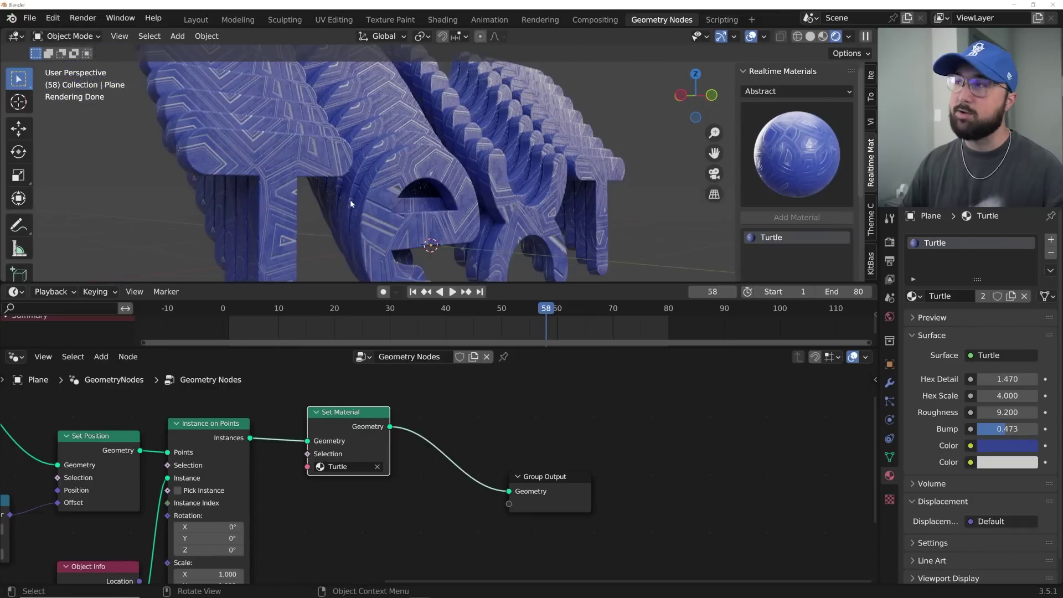
pyautogui.hotkey('ctrl', 'z')
pyautogui.hotkey('ctrl', 'z')
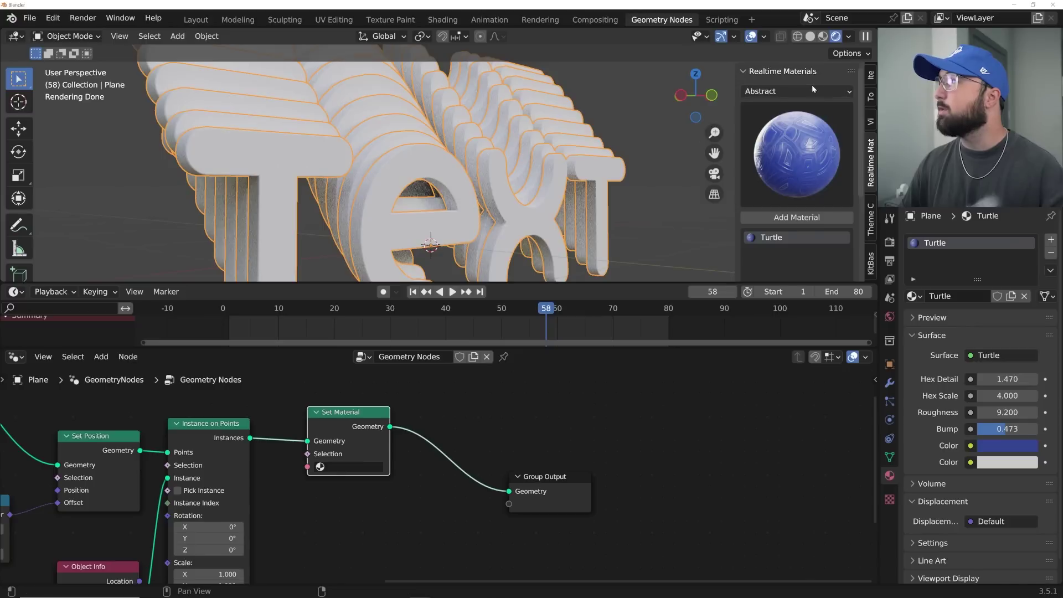
# Step: Replace the plane's material with Basic Plastic from the Basics category of Realtime Materials
pyautogui.click(808, 91)
pyautogui.click(781, 123)
pyautogui.click(803, 146)
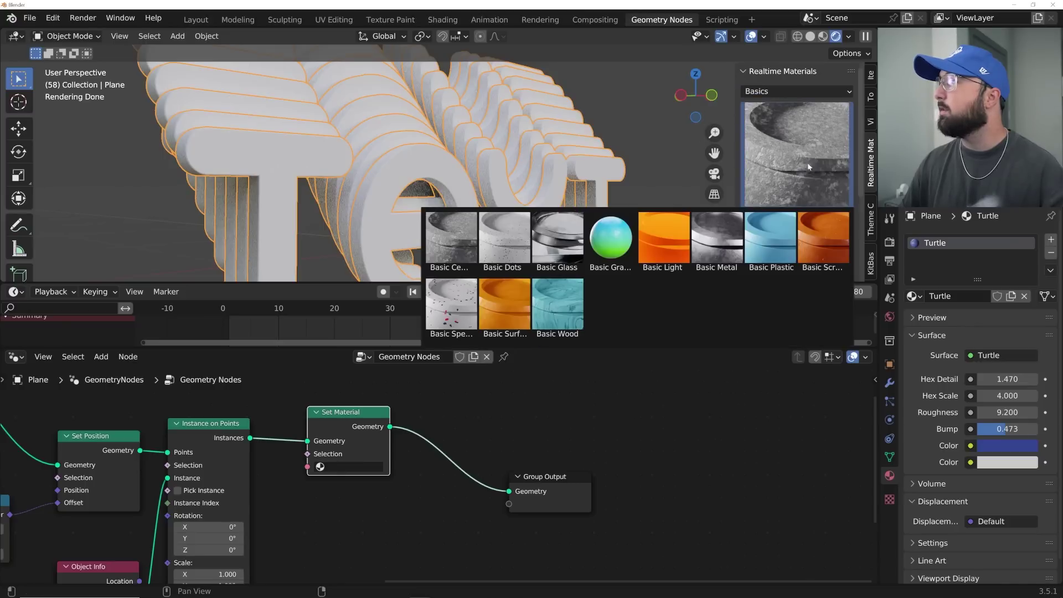
pyautogui.click(769, 242)
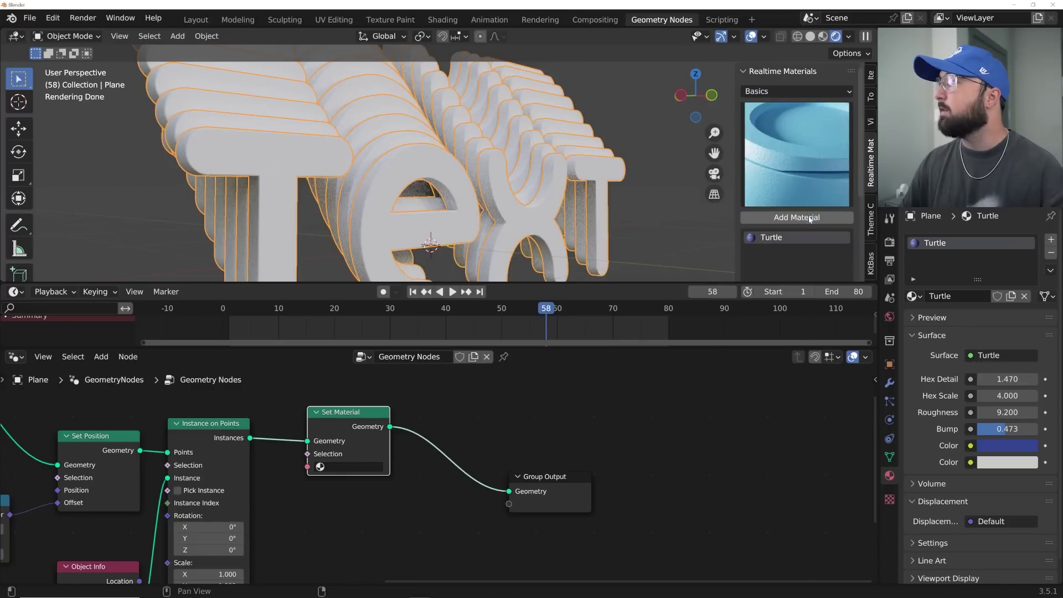
pyautogui.click(796, 217)
# Step: Assign Basic Plastic in the Set Material node and examine it on the text from different angles
pyautogui.click(339, 471)
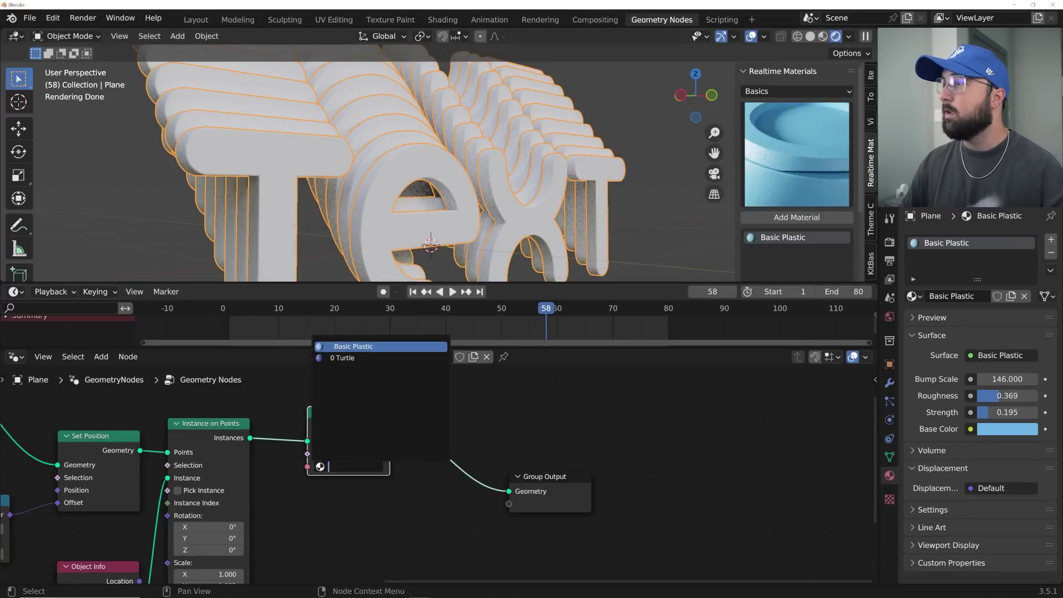
pyautogui.click(332, 341)
pyautogui.moveTo(392, 190); pyautogui.dragTo(424, 238, button='middle')
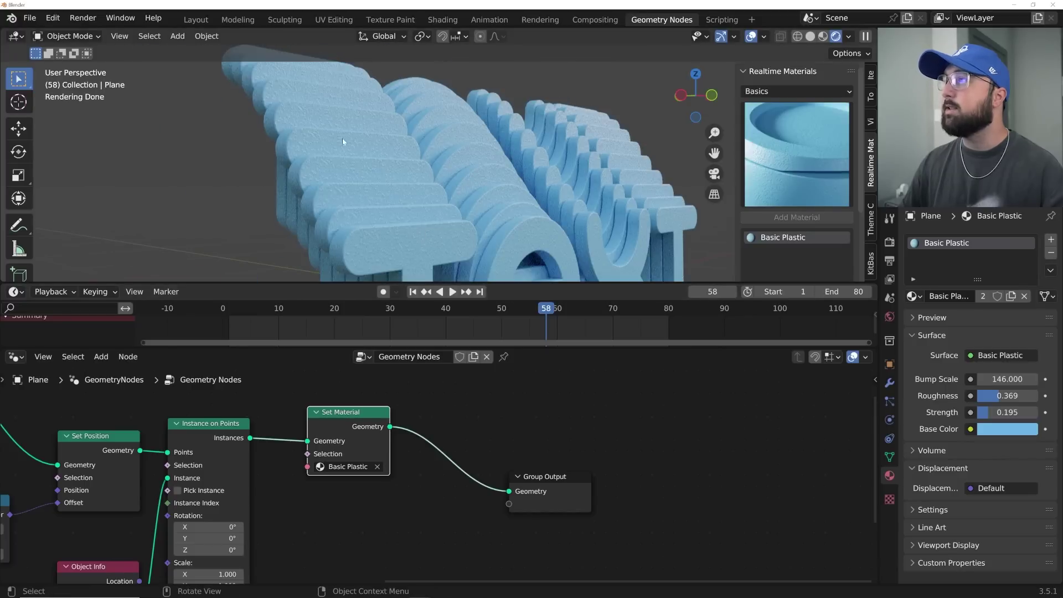
pyautogui.moveTo(416, 154); pyautogui.dragTo(360, 148, button='middle')
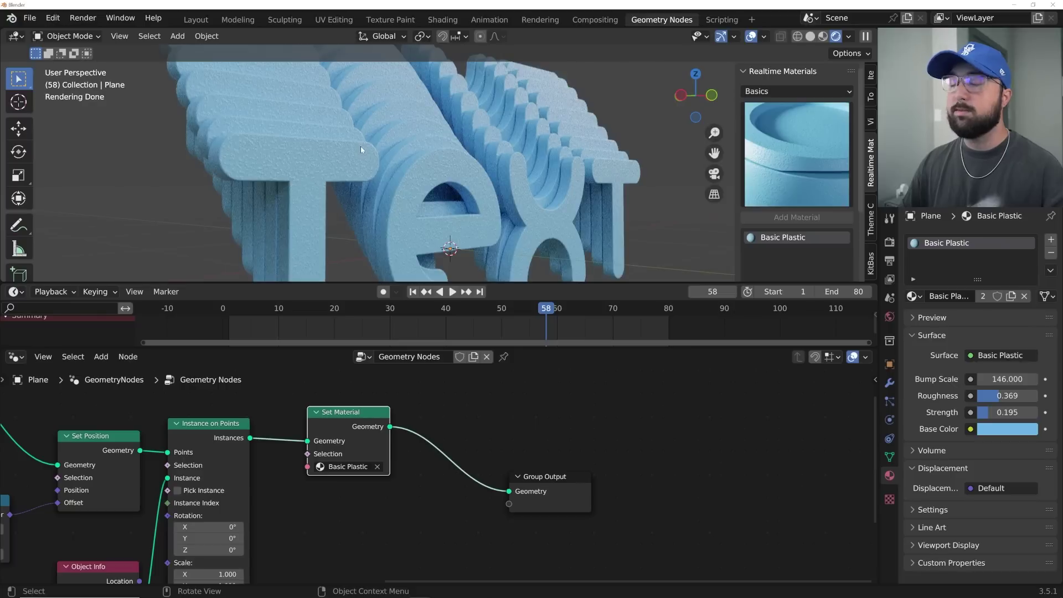
# Step: Change the Basic Plastic material's Base Color to red-orange and inspect the text
pyautogui.scroll(-5, 803, 252)
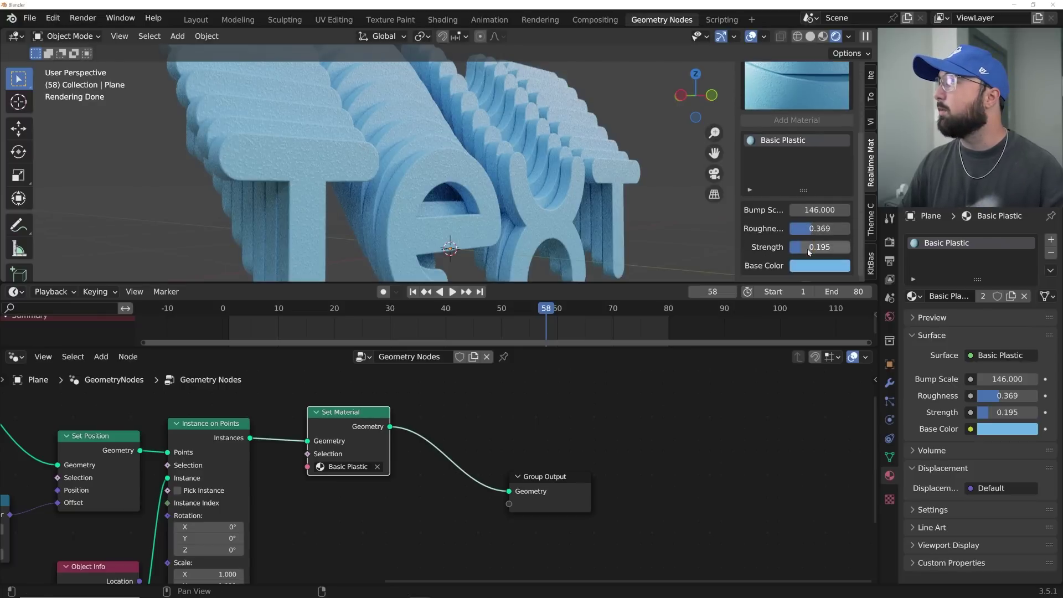
pyautogui.click(828, 265)
pyautogui.moveTo(487, 188); pyautogui.dragTo(577, 186, button='middle')
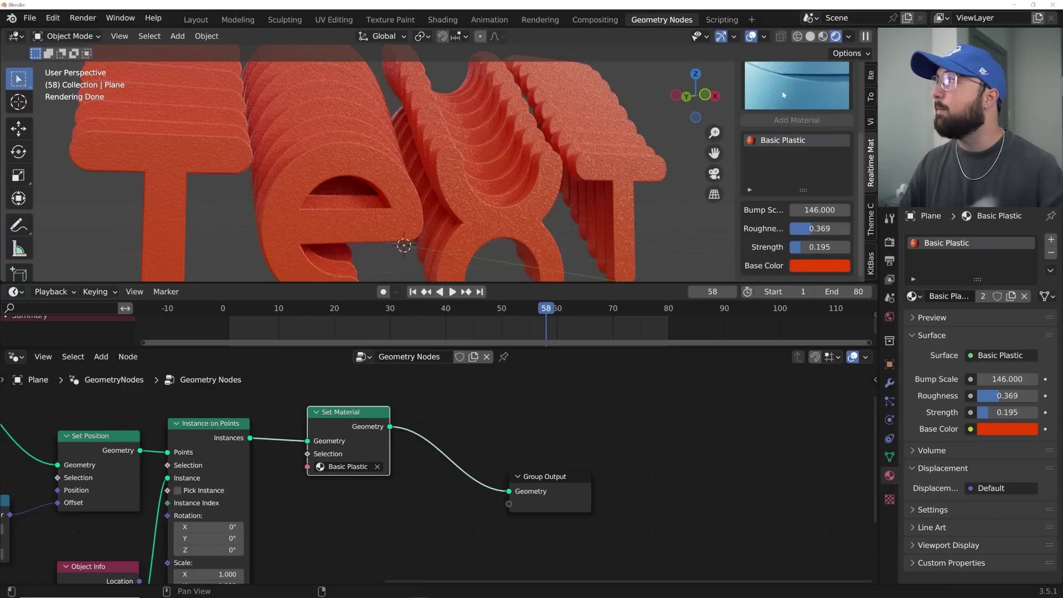
pyautogui.scroll(5, 782, 100)
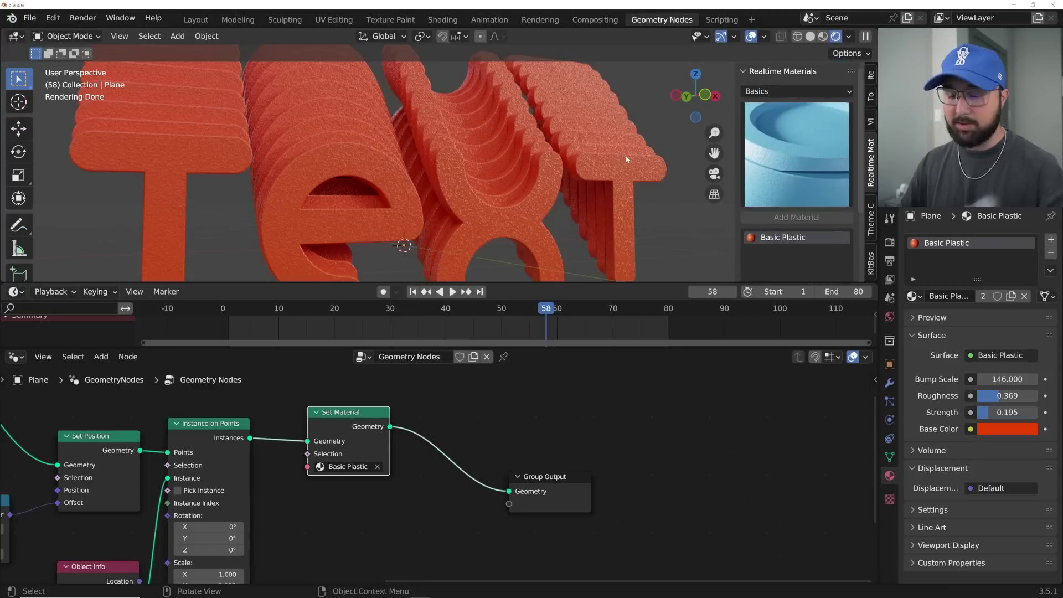
# Step: Hide the viewport sidebar and remove Basic Plastic from both the plane's material slot and the Set Material node
pyautogui.press('n')
pyautogui.click(1051, 253)
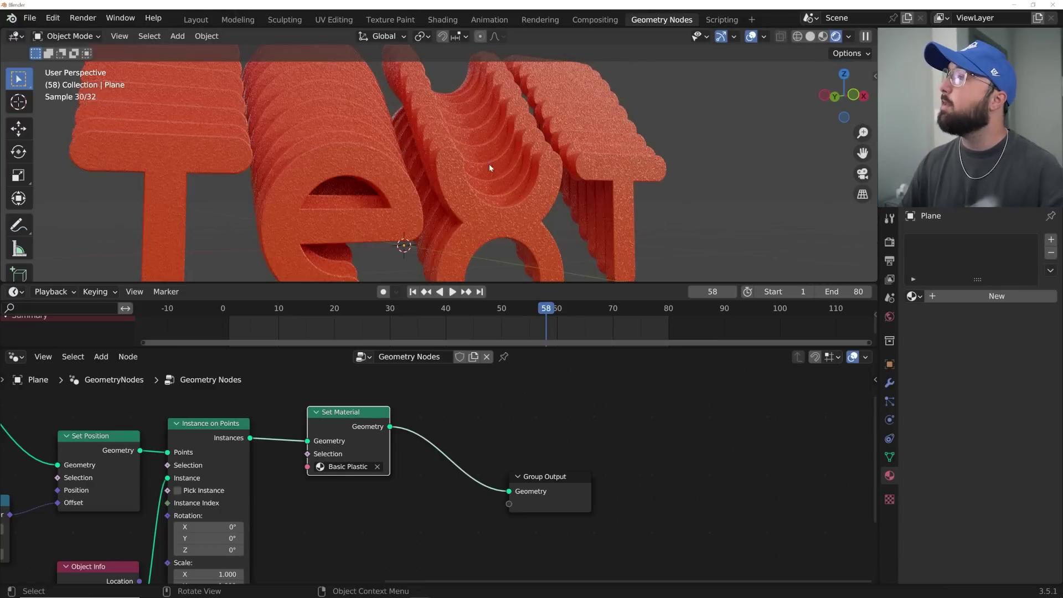
pyautogui.click(377, 467)
pyautogui.click(343, 466)
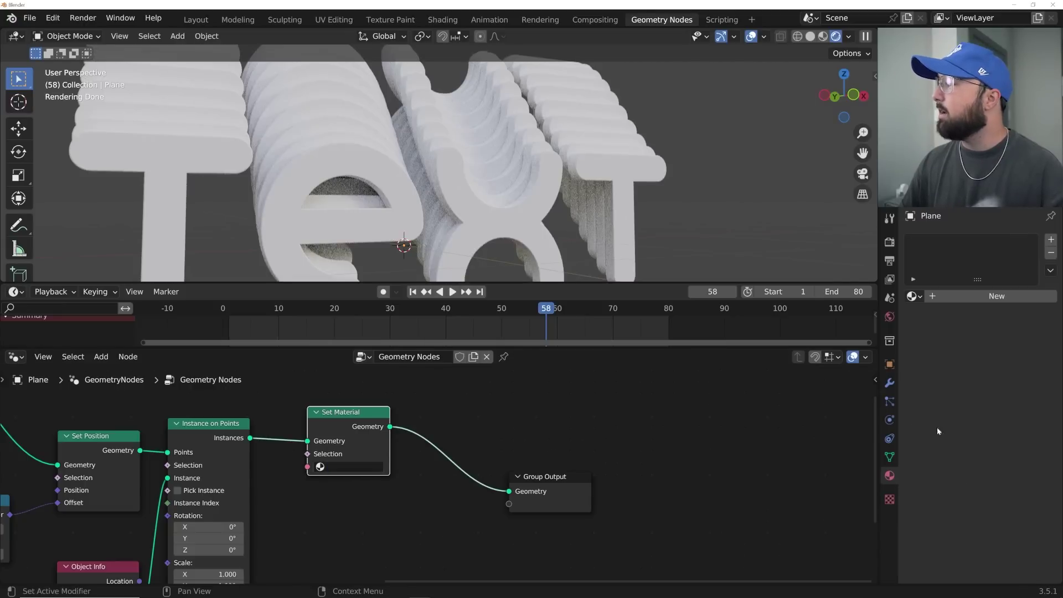
# Step: Create a new material named grad on the plane and assign it in the Set Material node
pyautogui.click(987, 297)
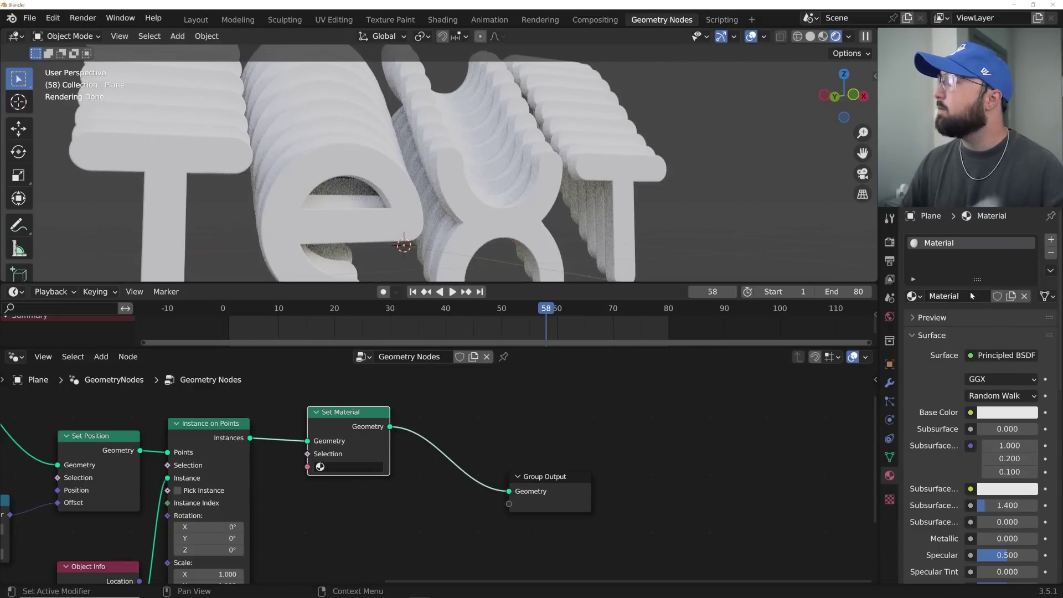
pyautogui.write('grad')
pyautogui.press('Return')
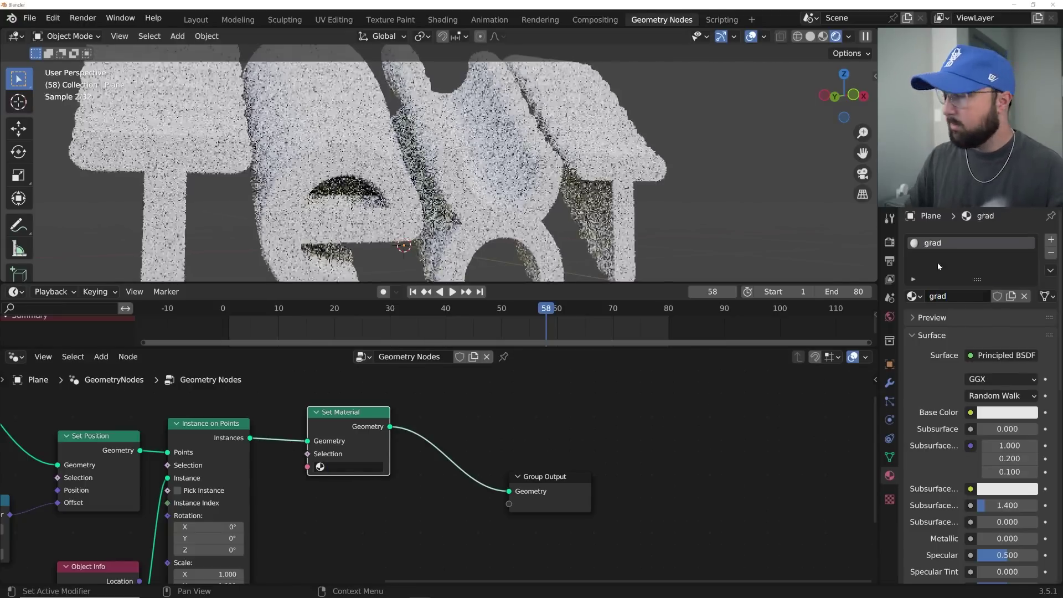
pyautogui.click(343, 467)
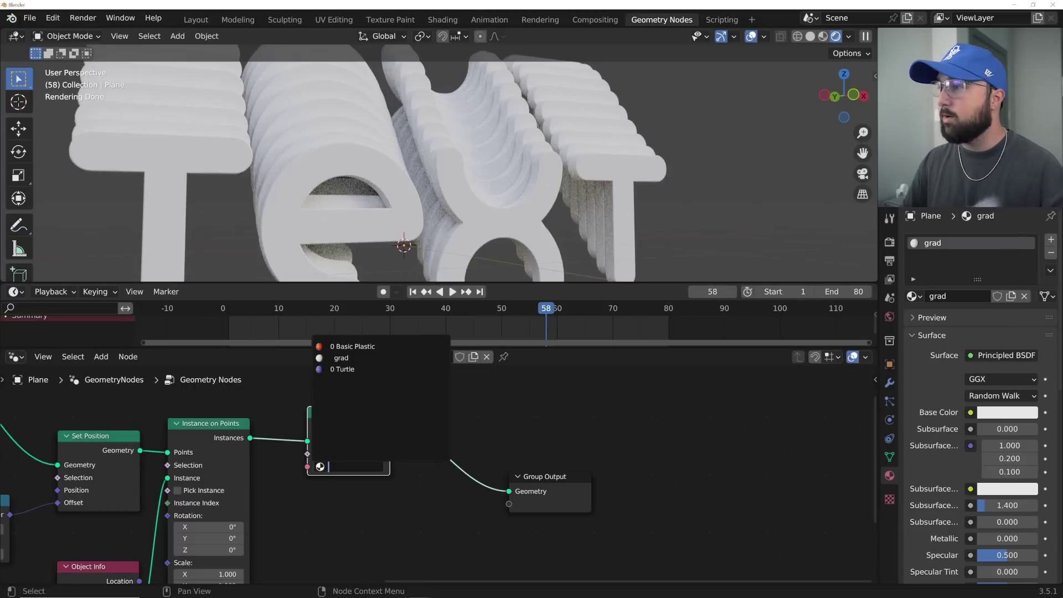
pyautogui.click(354, 358)
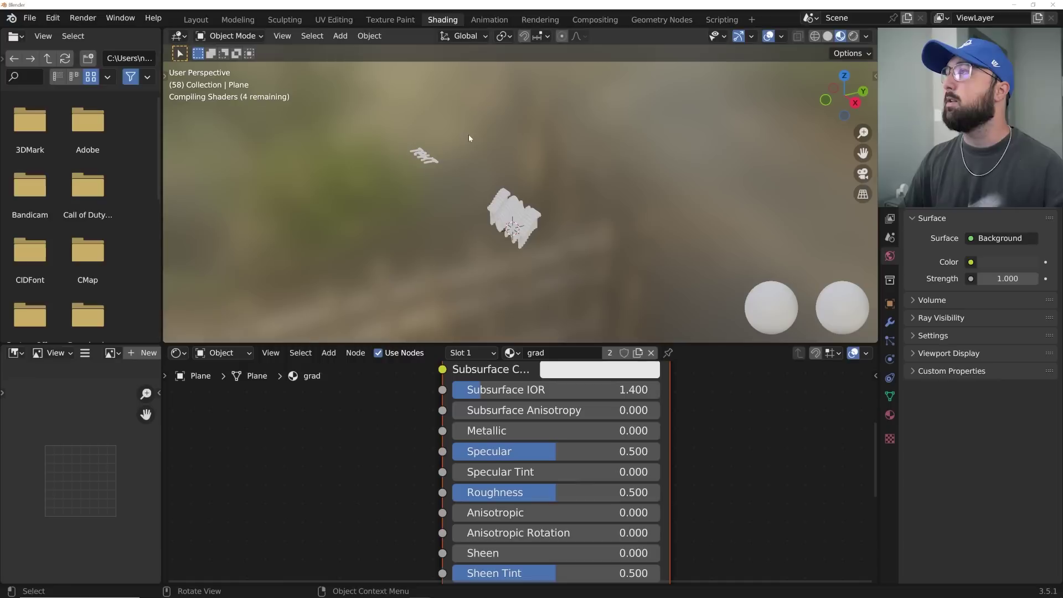
# Step: Close the file browser and image editor areas of the Shading workspace and enlarge the shader editor
pyautogui.moveTo(162, 337); pyautogui.dragTo(133, 351)
pyautogui.scroll(-3, 457, 264)
pyautogui.scroll(9, 488, 238)
pyautogui.moveTo(457, 265); pyautogui.dragTo(642, 149, button='middle')
pyautogui.scroll(-3, 486, 421)
pyautogui.scroll(-3, 486, 421)
pyautogui.moveTo(467, 377); pyautogui.dragTo(450, 432, button='middle')
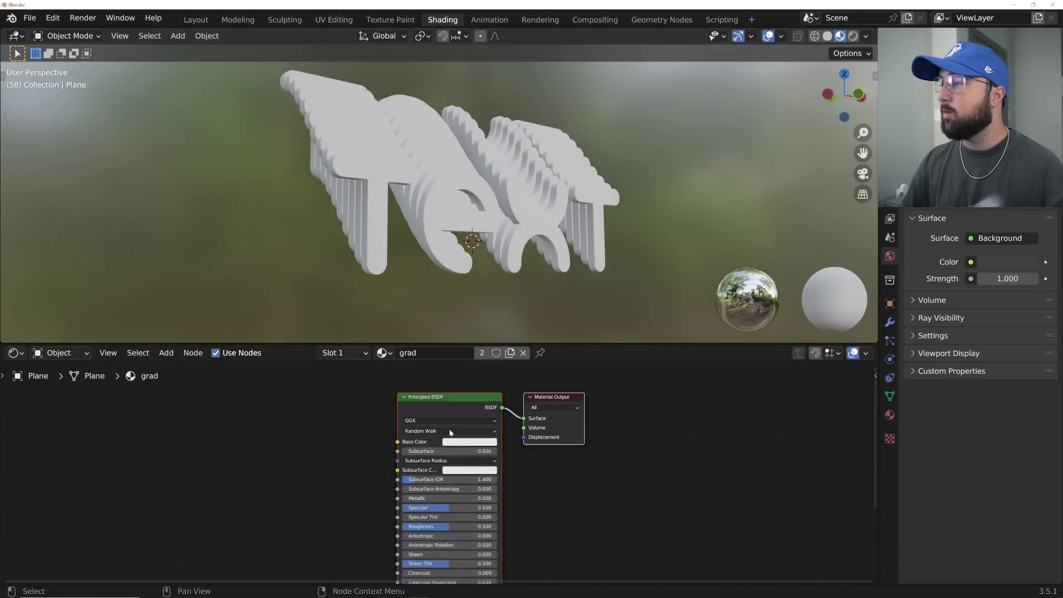
pyautogui.moveTo(451, 343); pyautogui.dragTo(455, 290)
pyautogui.moveTo(455, 290); pyautogui.dragTo(455, 270)
# Step: Add a ColorRamp node beside the Principled BSDF in the grad material
pyautogui.hotkey('shift', 'a')
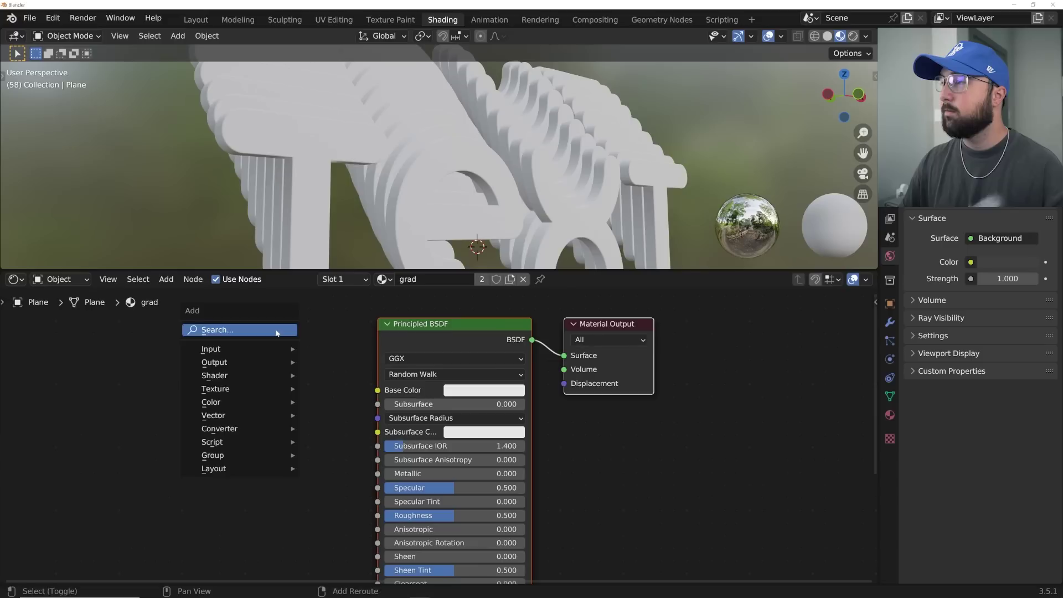
pyautogui.click(276, 331)
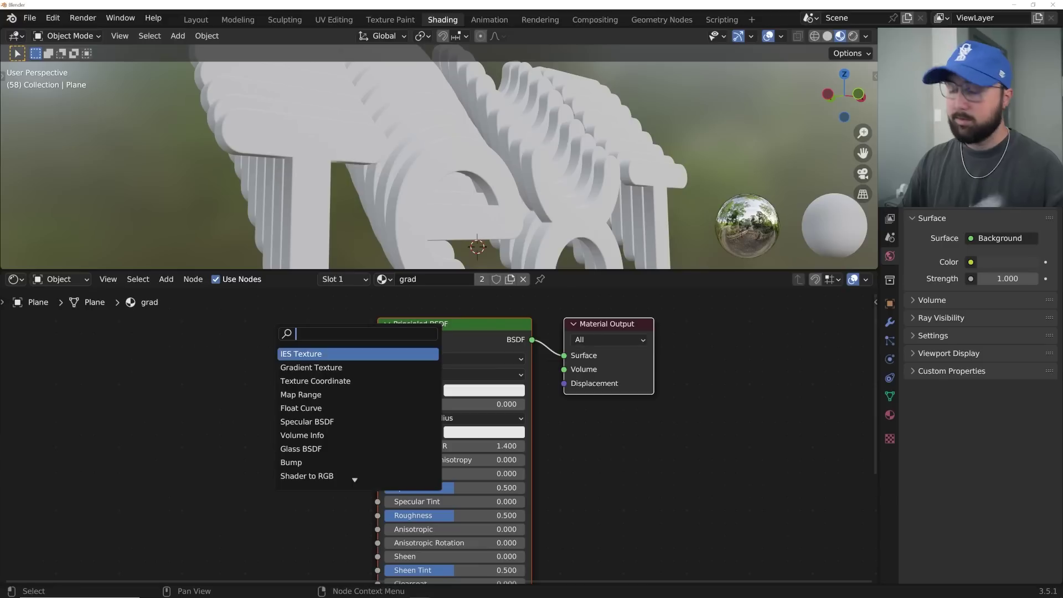
pyautogui.write('col')
pyautogui.press('Return')
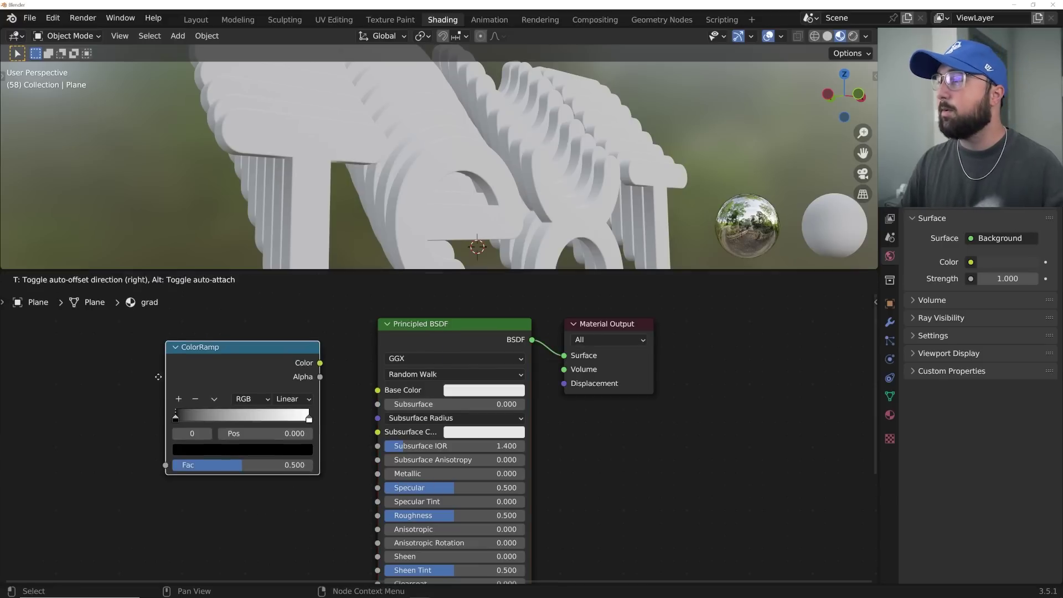
pyautogui.click(251, 425)
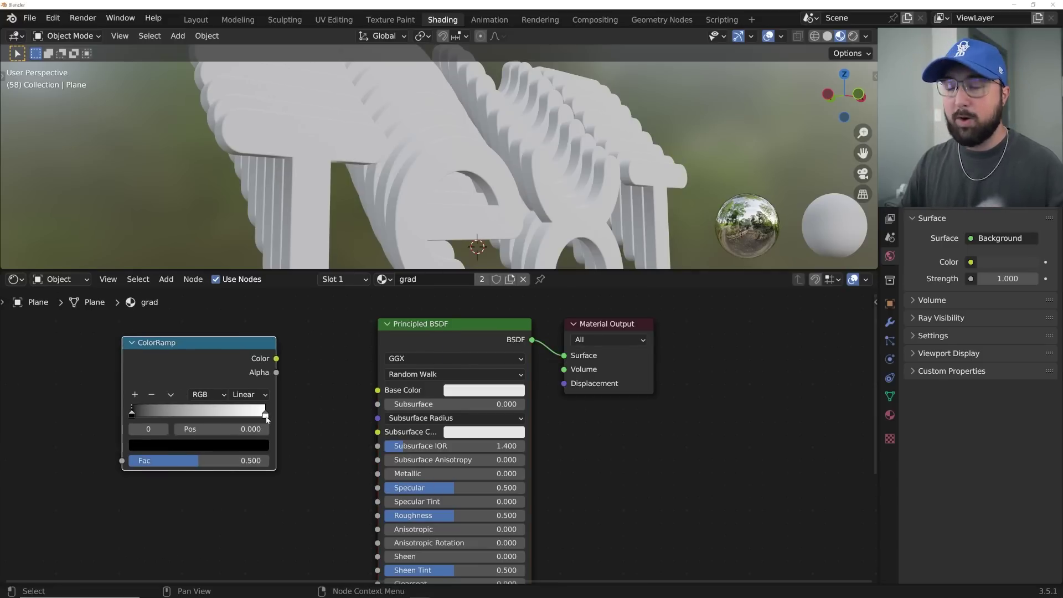
pyautogui.click(250, 445)
pyautogui.moveTo(238, 304); pyautogui.dragTo(239, 263)
pyautogui.moveTo(172, 347); pyautogui.dragTo(170, 356)
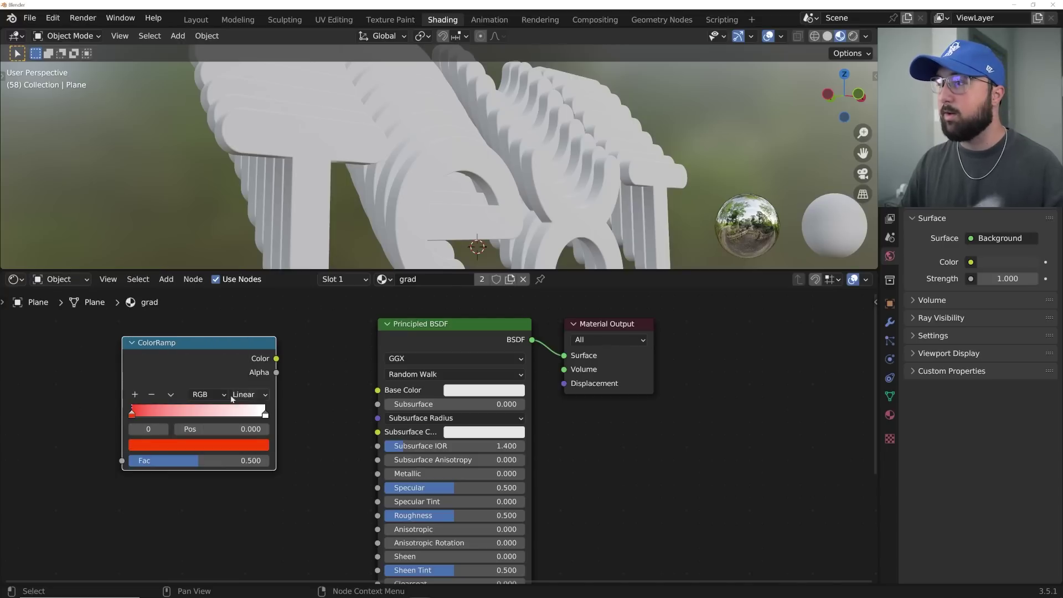
pyautogui.hotkey('ctrl', 'z')
# Step: Set the ColorRamp's white end stop to red-orange and connect its Color output to the Principled BSDF's Base Color
pyautogui.click(265, 416)
pyautogui.click(237, 446)
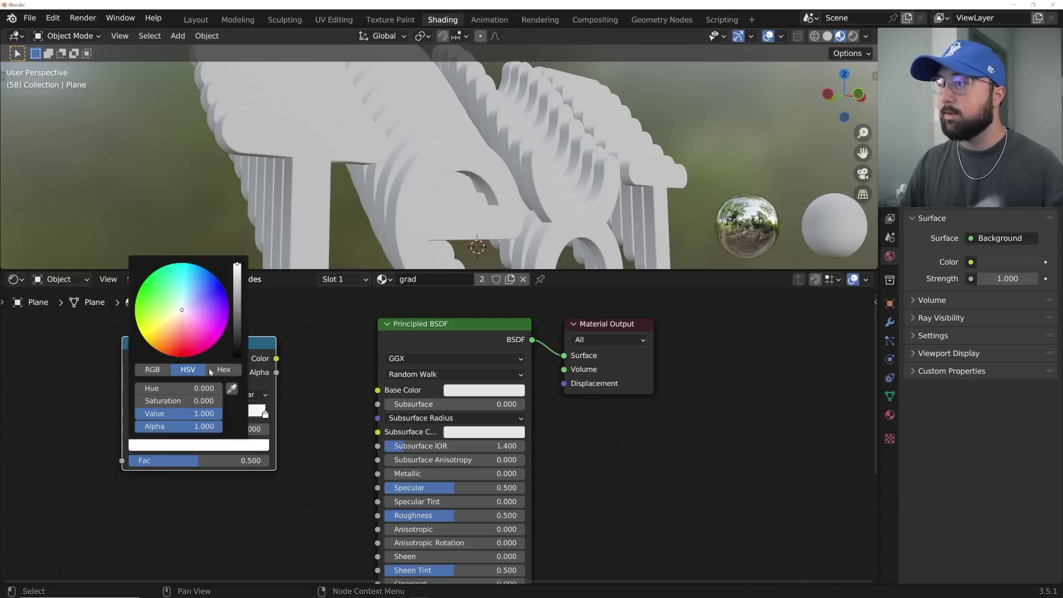
pyautogui.click(175, 359)
pyautogui.moveTo(276, 358); pyautogui.dragTo(378, 390)
# Step: Add a Gradient Texture node before the ColorRamp and connect its Color output to the ramp's Fac input
pyautogui.moveTo(193, 377); pyautogui.dragTo(343, 388, button='middle')
pyautogui.hotkey('shift', 'a')
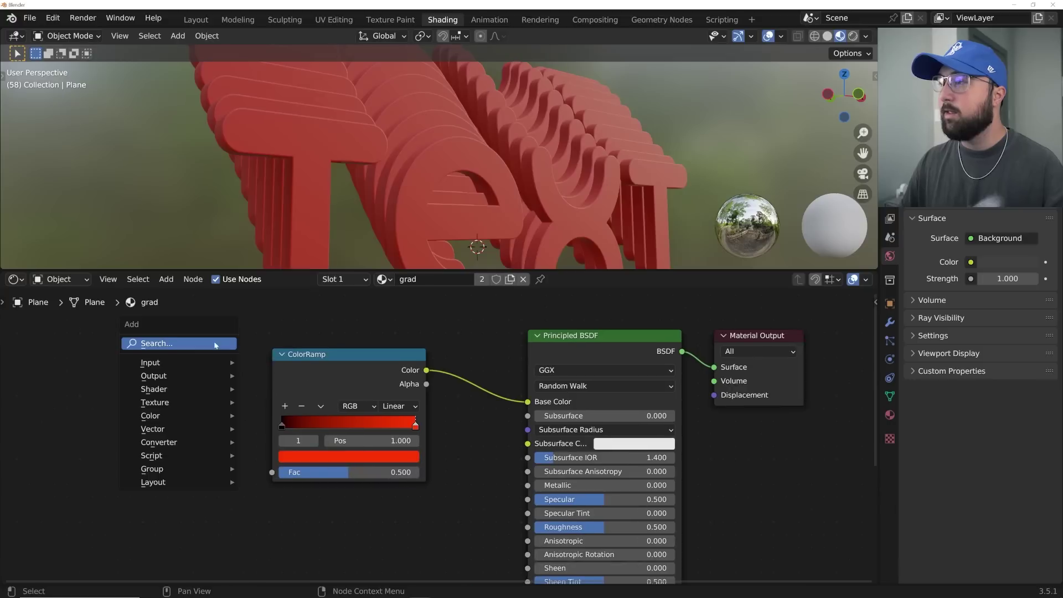
pyautogui.write('gra')
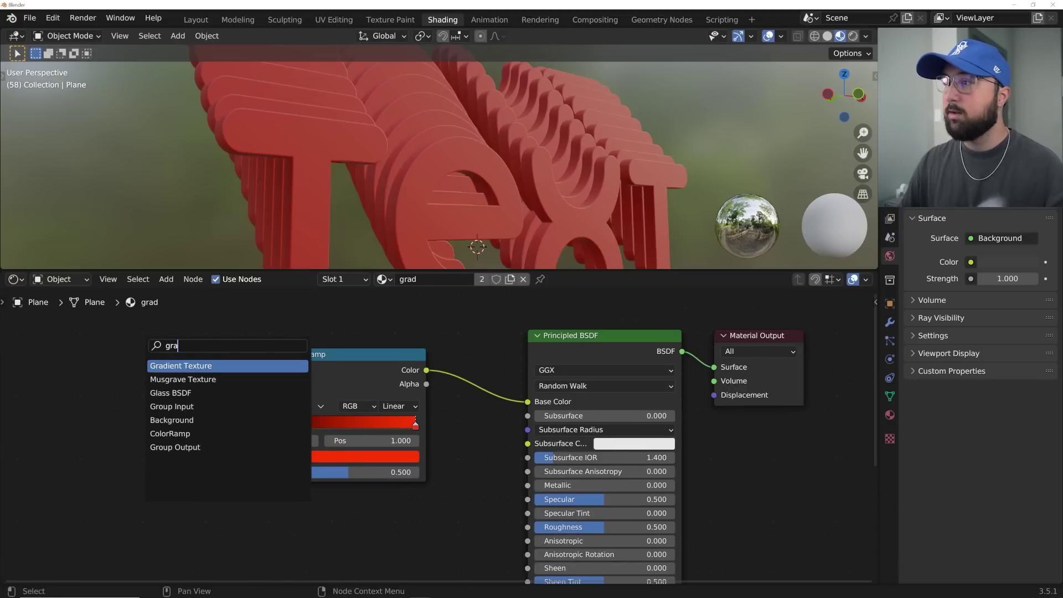
pyautogui.press('Return')
pyautogui.click(147, 394)
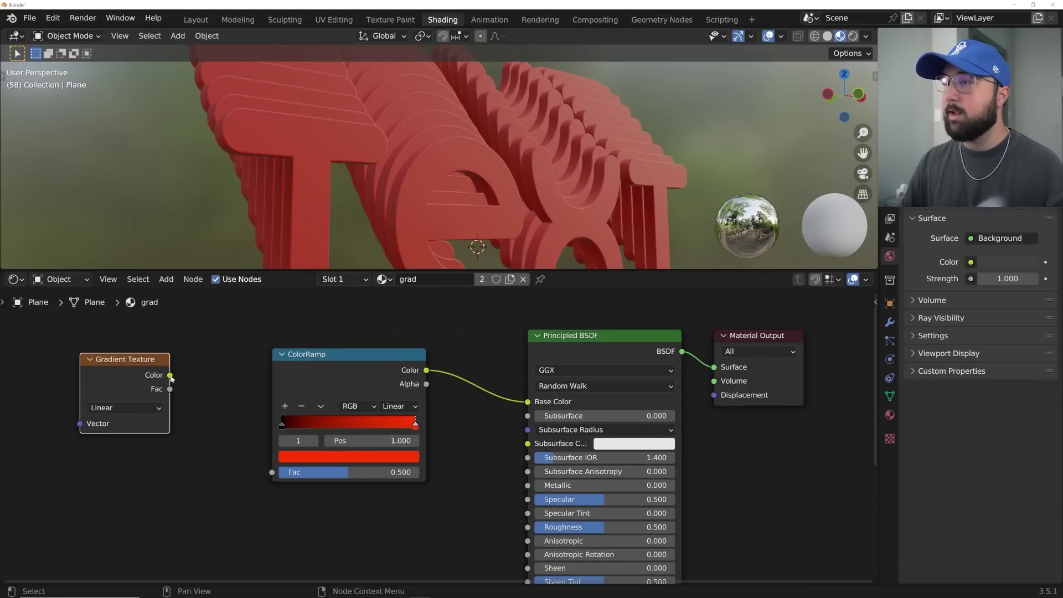
pyautogui.moveTo(170, 374); pyautogui.dragTo(272, 471)
pyautogui.moveTo(131, 373); pyautogui.dragTo(205, 430)
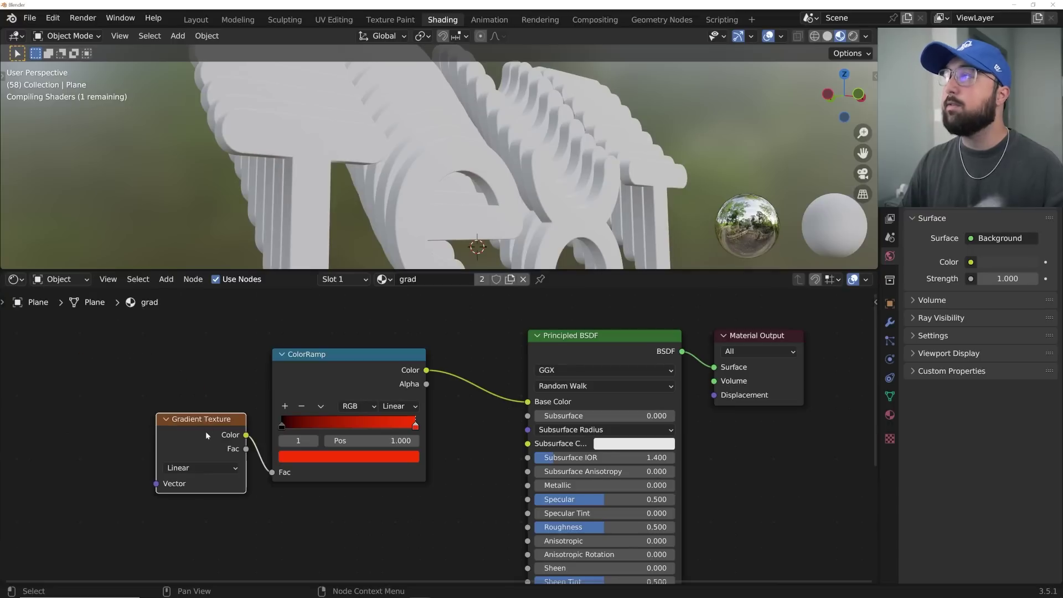
# Step: Add linked Texture Coordinate and Mapping nodes feeding the Gradient Texture's Vector input
pyautogui.moveTo(245, 435); pyautogui.dragTo(288, 432, button='middle')
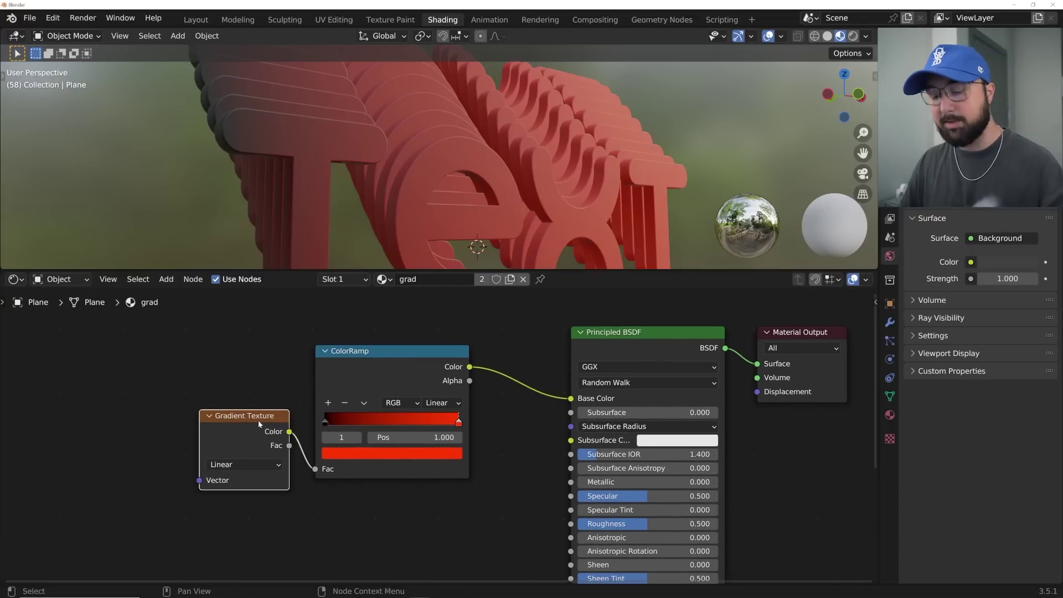
pyautogui.hotkey('ctrl', 't')
pyautogui.moveTo(258, 421); pyautogui.dragTo(339, 363, button='middle')
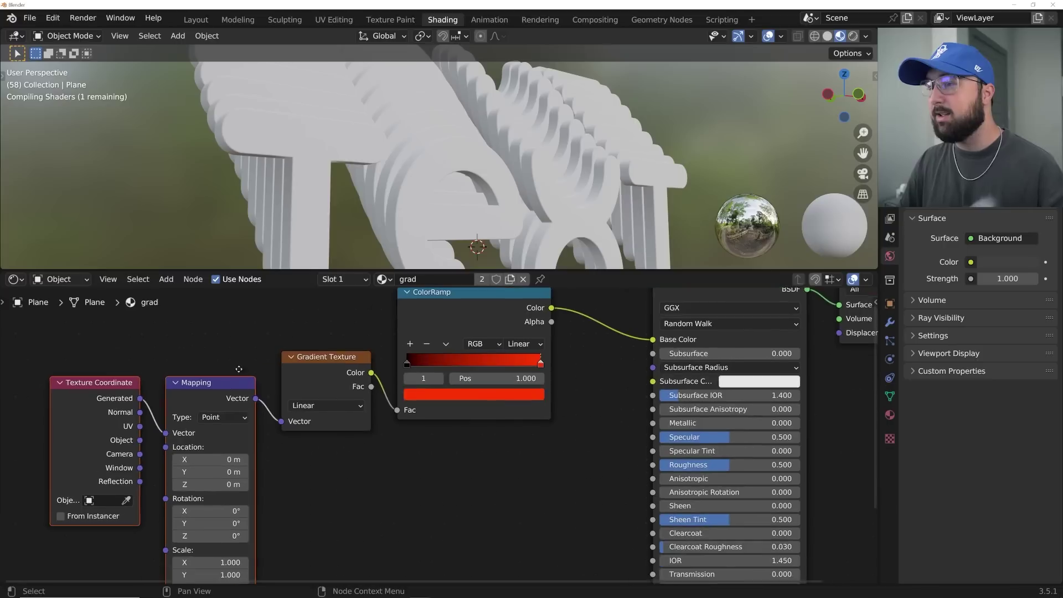
# Step: Connect the Texture Coordinate node's Object output to the Mapping node's Vector input and set the Mapping Y rotation to 90°
pyautogui.moveTo(137, 442); pyautogui.dragTo(170, 438)
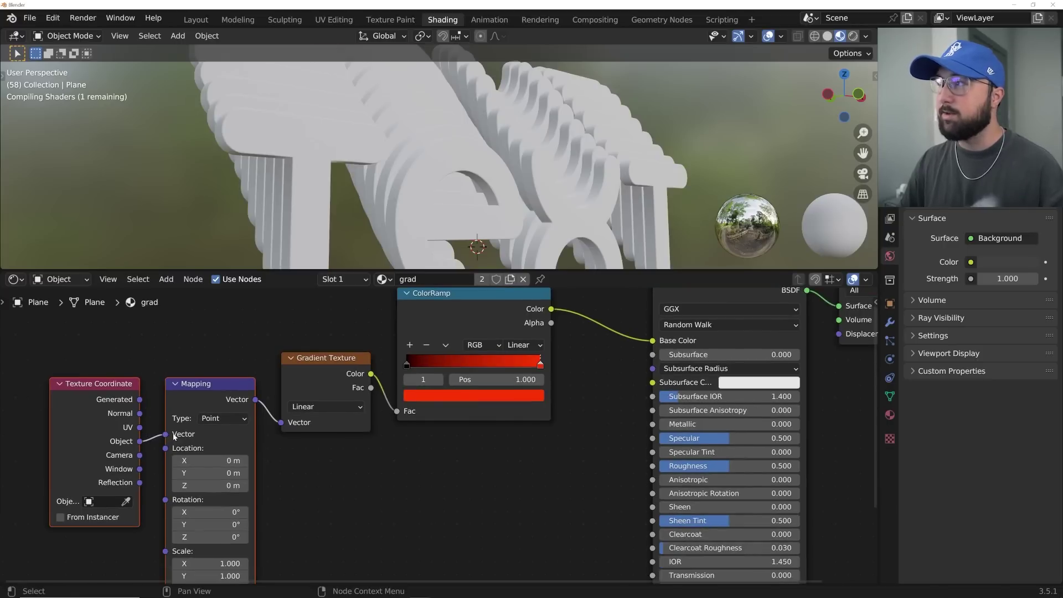
pyautogui.click(209, 524)
pyautogui.write('9')
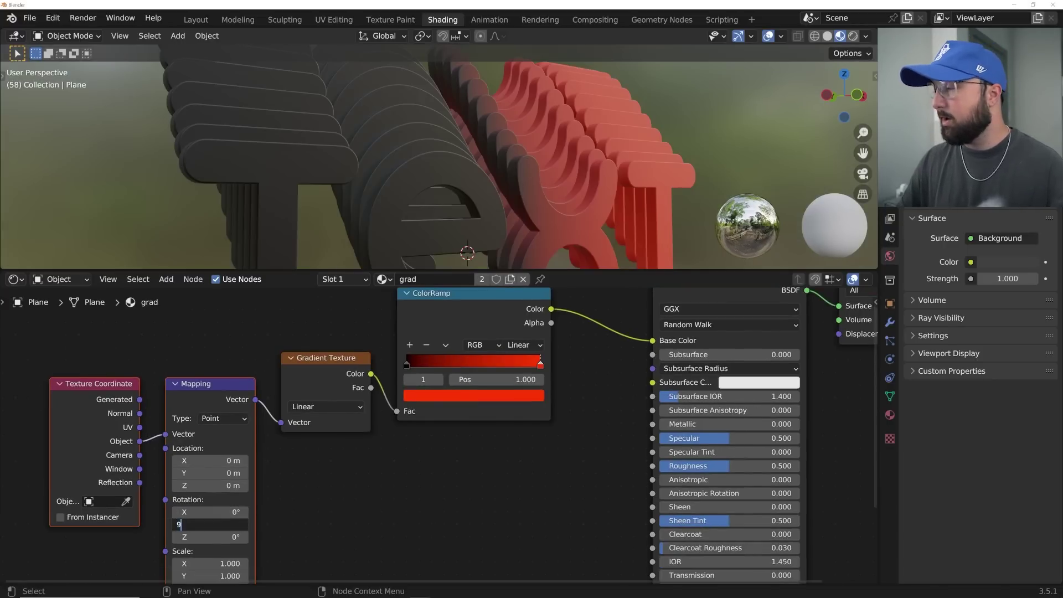
pyautogui.write('0')
pyautogui.press('Return')
pyautogui.moveTo(436, 127); pyautogui.dragTo(521, 155, button='middle')
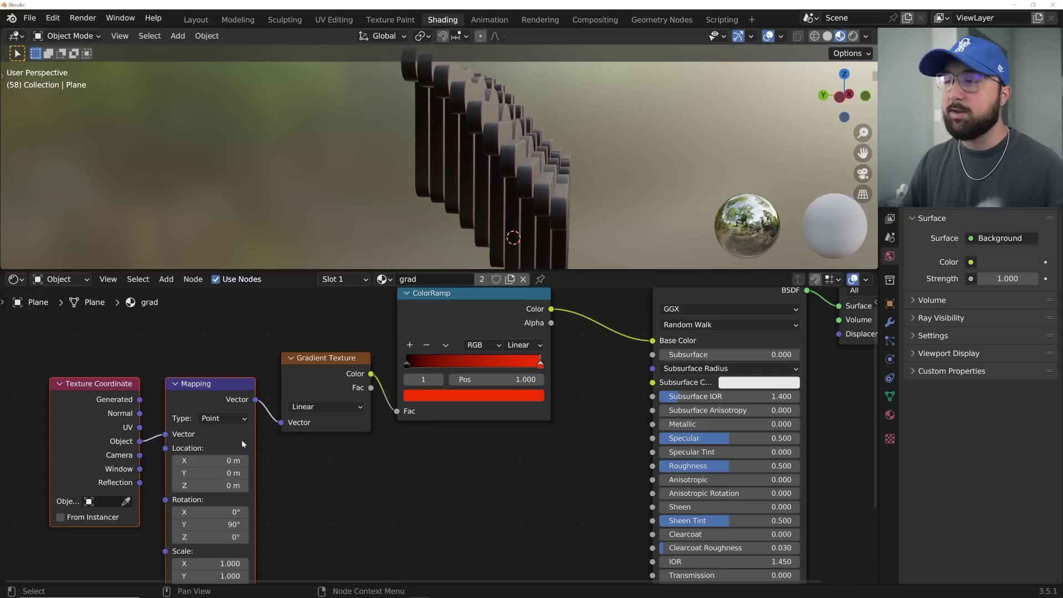
# Step: Set the Mapping X location to 0.14 m and tighten the ColorRamp, moving the black stop inward and the red stop to 0.247
pyautogui.moveTo(222, 461); pyautogui.dragTo(244, 461)
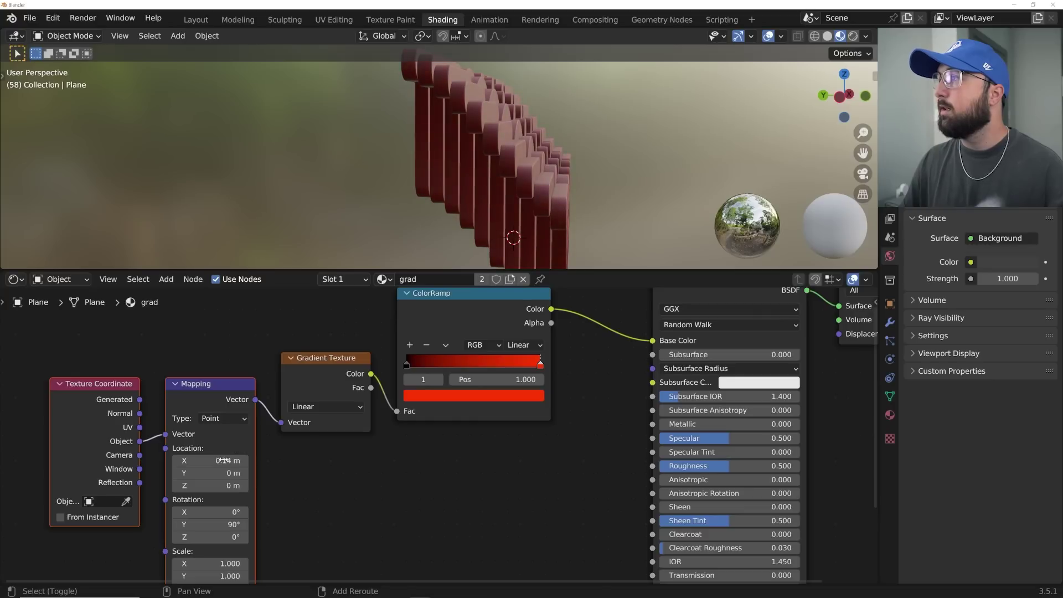
pyautogui.moveTo(410, 364); pyautogui.dragTo(433, 364)
pyautogui.moveTo(528, 366); pyautogui.dragTo(438, 365)
pyautogui.moveTo(497, 189)
pyautogui.mouseDown(button='middle')
pyautogui.moveTo(469, 203)
pyautogui.moveTo(420, 194)
pyautogui.moveTo(496, 181)
pyautogui.moveTo(490, 194)
pyautogui.moveTo(397, 152)
pyautogui.moveTo(448, 161)
pyautogui.moveTo(543, 228)
pyautogui.mouseUp(button='middle')
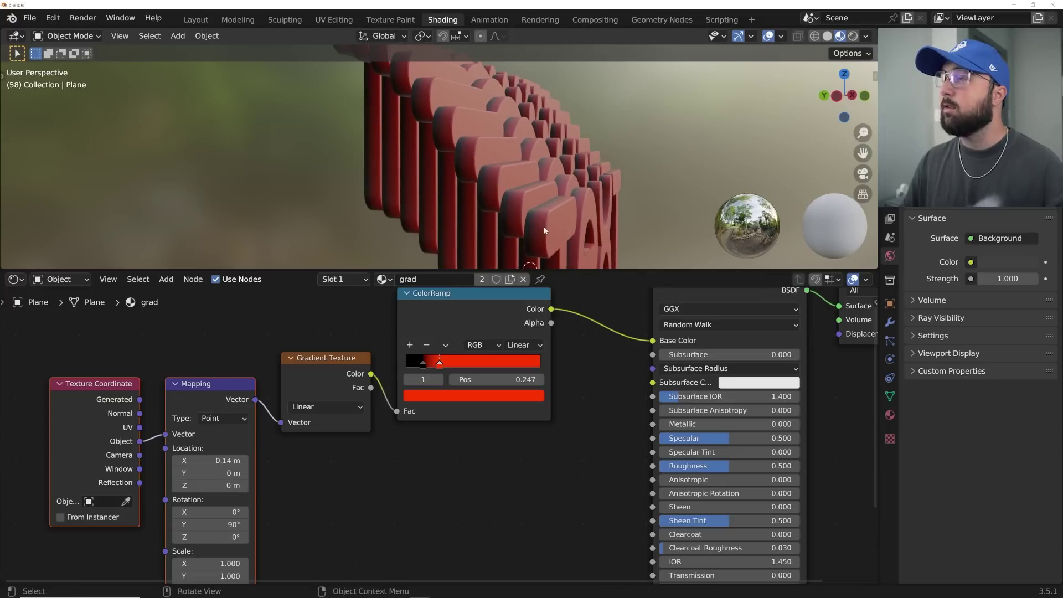
pyautogui.moveTo(401, 114); pyautogui.dragTo(466, 169, button='middle')
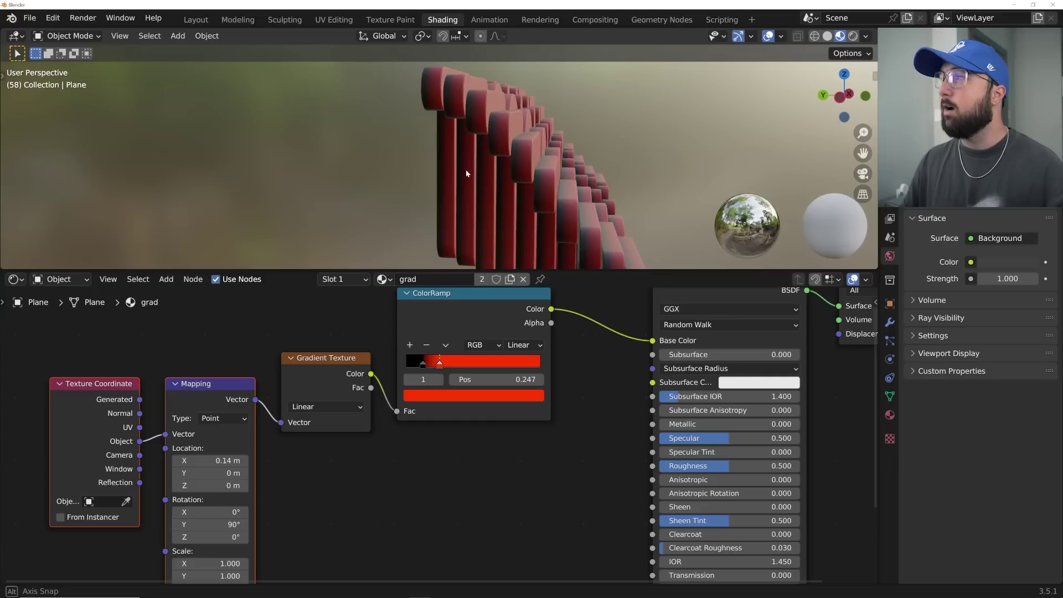
# Step: Pick the Plane from the viewport as the Texture Coordinate node's reference object
pyautogui.click(127, 501)
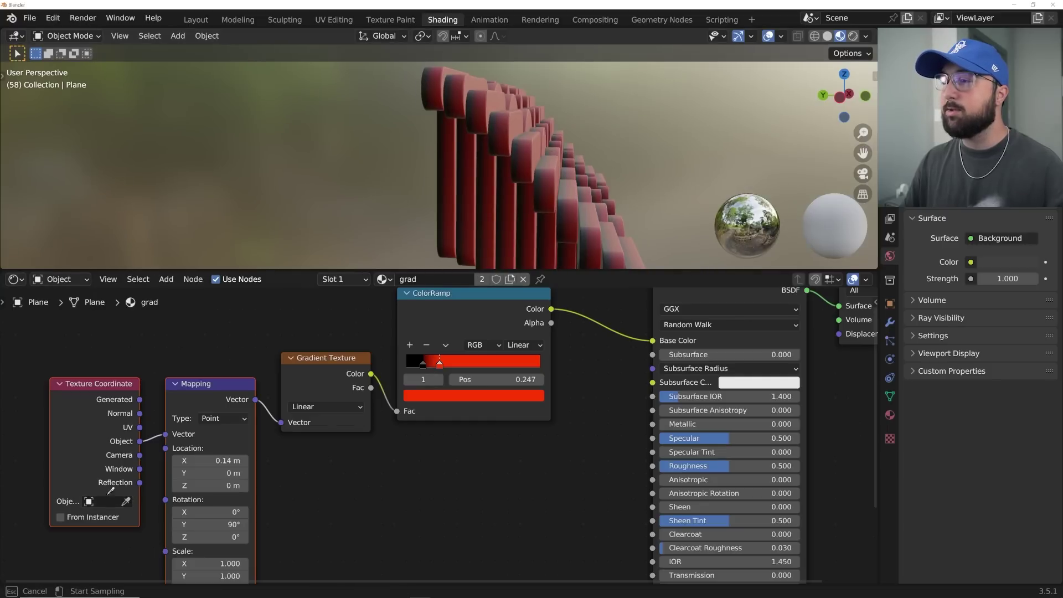
pyautogui.click(476, 157)
pyautogui.moveTo(593, 185); pyautogui.dragTo(447, 166, button='middle')
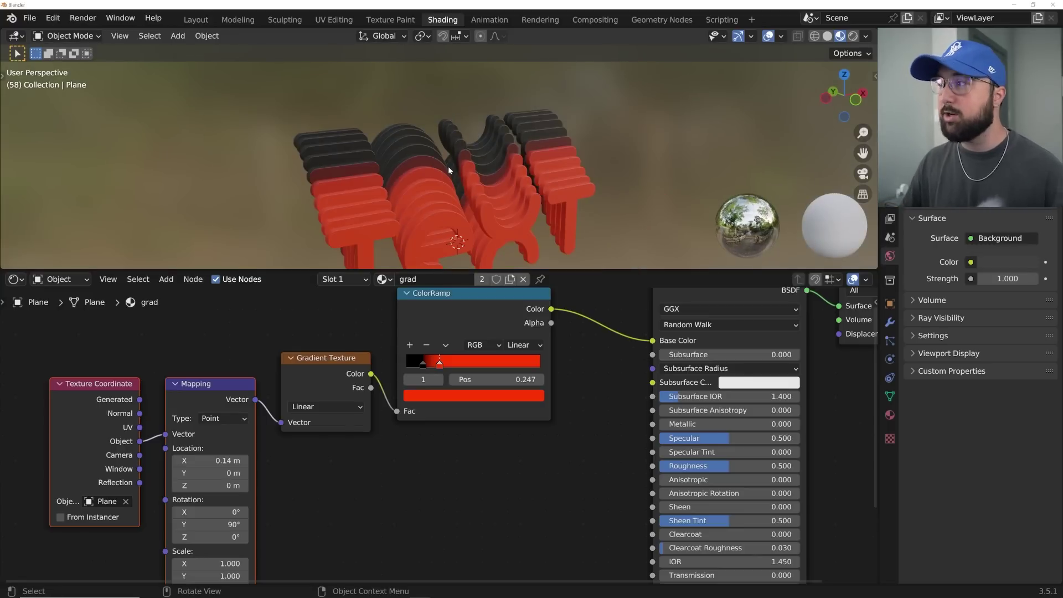
# Step: Move the Gradient Texture node up so it sits above the Mapping node's level, beside the ColorRamp
pyautogui.scroll(-5, 520, 419)
pyautogui.moveTo(519, 419); pyautogui.dragTo(347, 447, button='middle')
pyautogui.scroll(5, 399, 432)
pyautogui.hotkey('shift', 'a')
pyautogui.press('Escape')
pyautogui.moveTo(367, 312); pyautogui.dragTo(357, 381, button='middle')
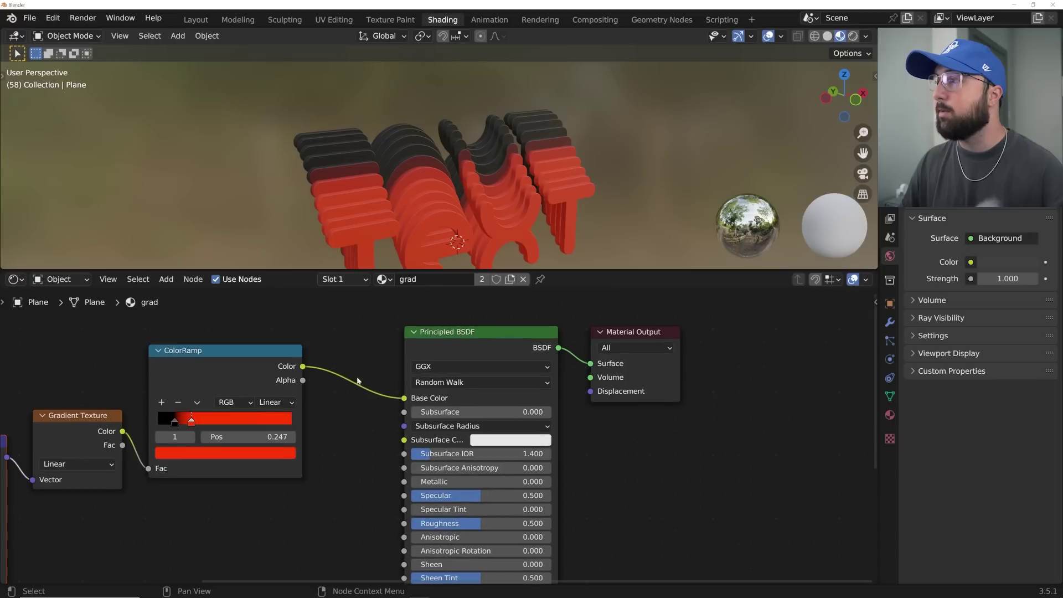
pyautogui.moveTo(176, 423); pyautogui.dragTo(327, 414, button='middle')
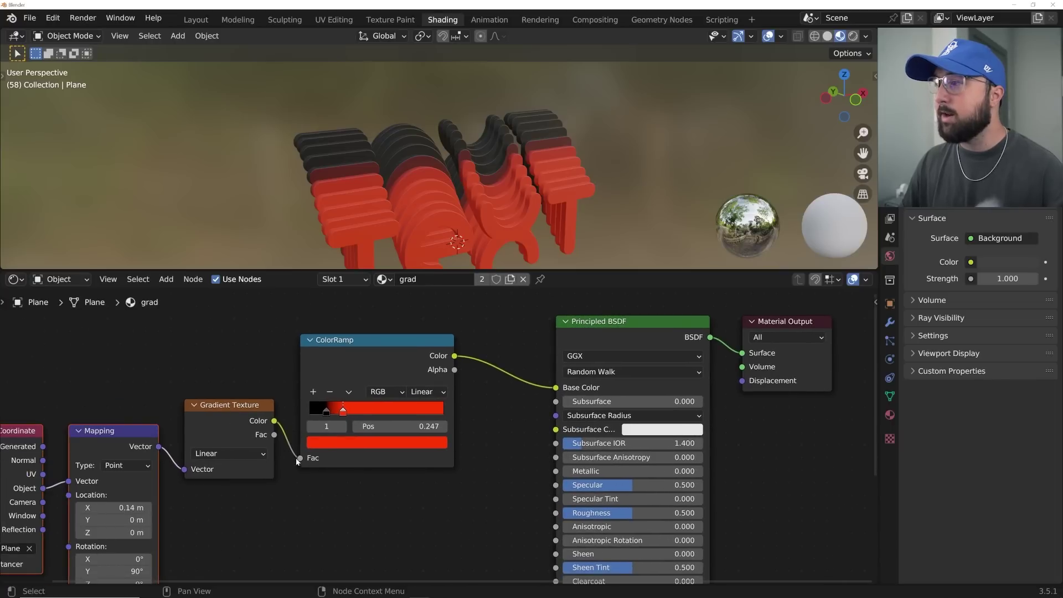
pyautogui.press('g')
pyautogui.click(233, 371)
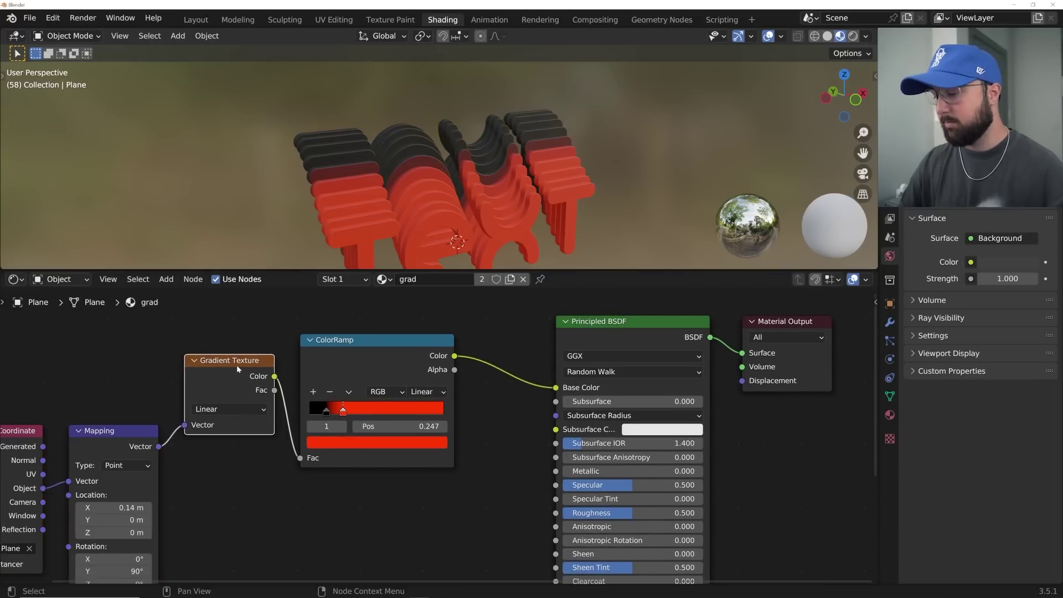
# Step: Replace the Gradient Texture with a Voronoi Texture, linking Mapping's Vector into it and its Distance output to the ColorRamp's Fac
pyautogui.press('x')
pyautogui.hotkey('shift', 'a')
pyautogui.click(237, 365)
pyautogui.write('vor')
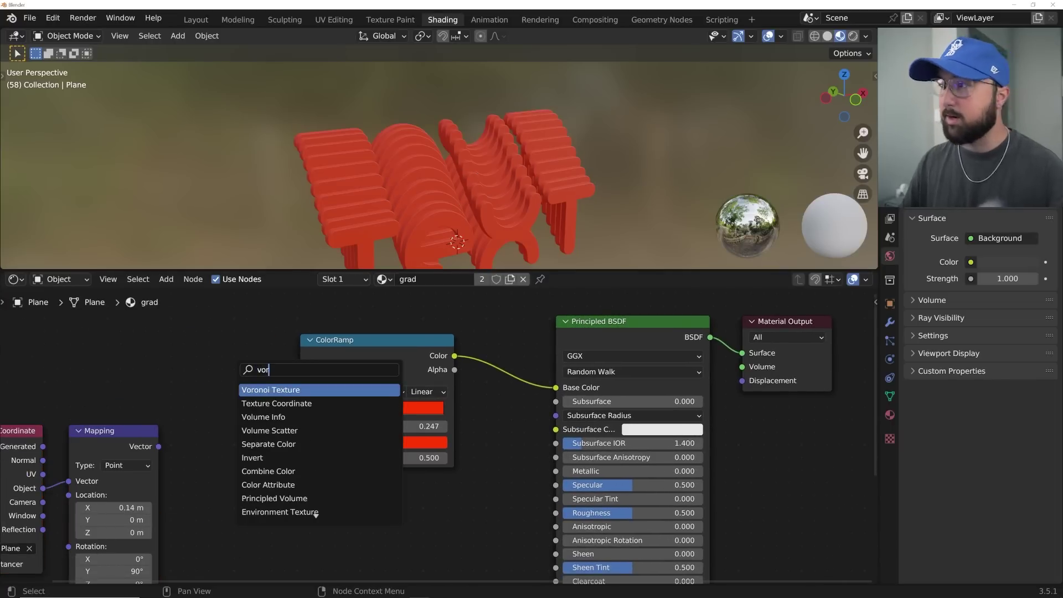
pyautogui.press('Return')
pyautogui.click(182, 403)
pyautogui.moveTo(157, 446); pyautogui.dragTo(188, 508)
pyautogui.moveTo(269, 412); pyautogui.dragTo(302, 457)
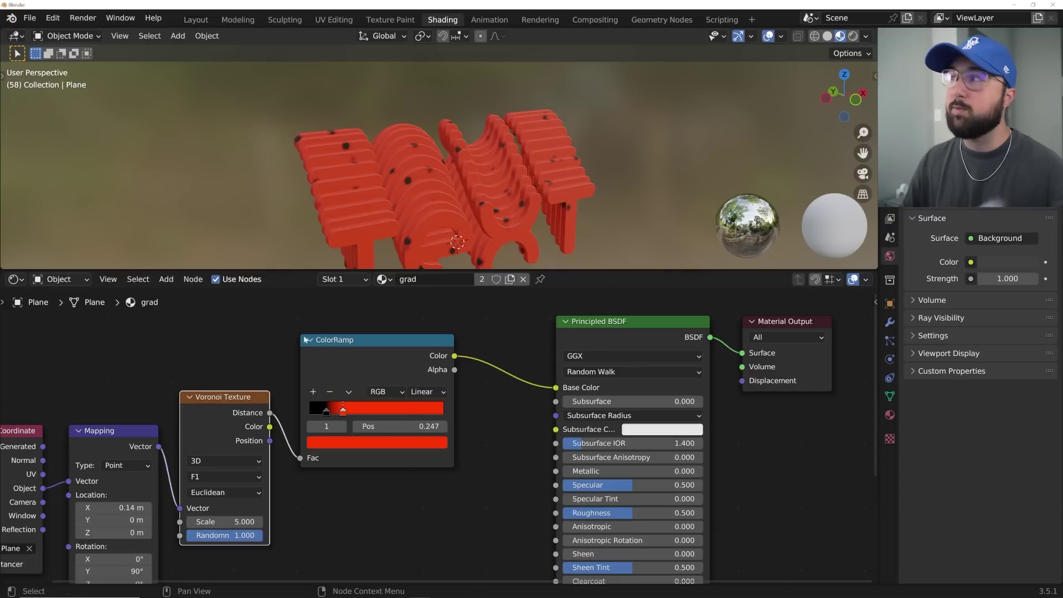
# Step: Clear the Texture Coordinate node's reference object and play the animation to compare how the Voronoi spots follow the text
pyautogui.press('space')
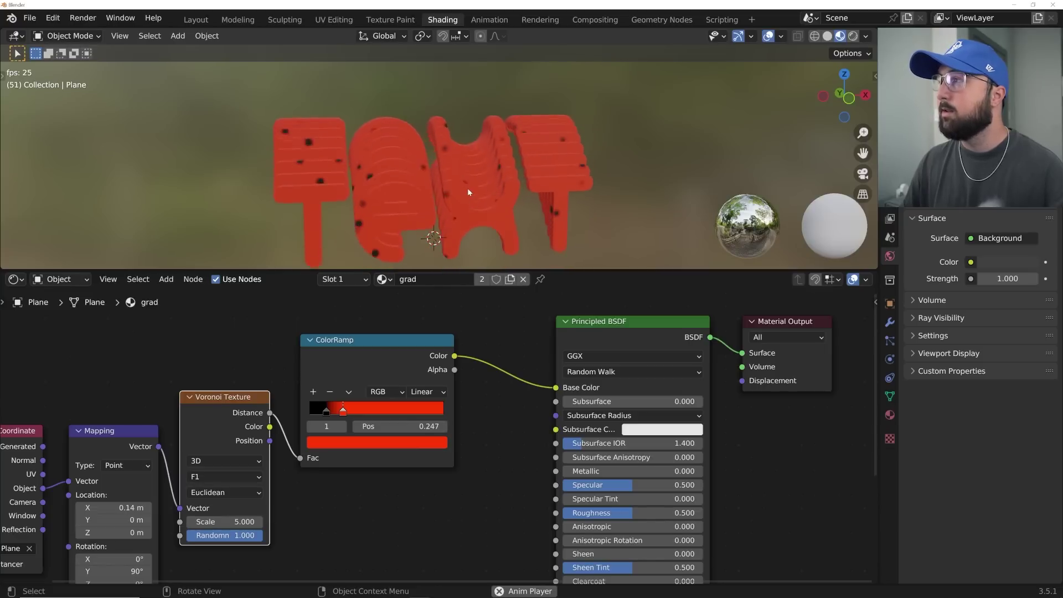
pyautogui.moveTo(463, 193)
pyautogui.mouseDown(button='middle')
pyautogui.moveTo(422, 190)
pyautogui.moveTo(470, 205)
pyautogui.mouseUp(button='middle')
pyautogui.moveTo(33, 513); pyautogui.dragTo(164, 454, button='middle')
pyautogui.click(161, 491)
pyautogui.moveTo(471, 211); pyautogui.dragTo(395, 198, button='middle')
pyautogui.press('space')
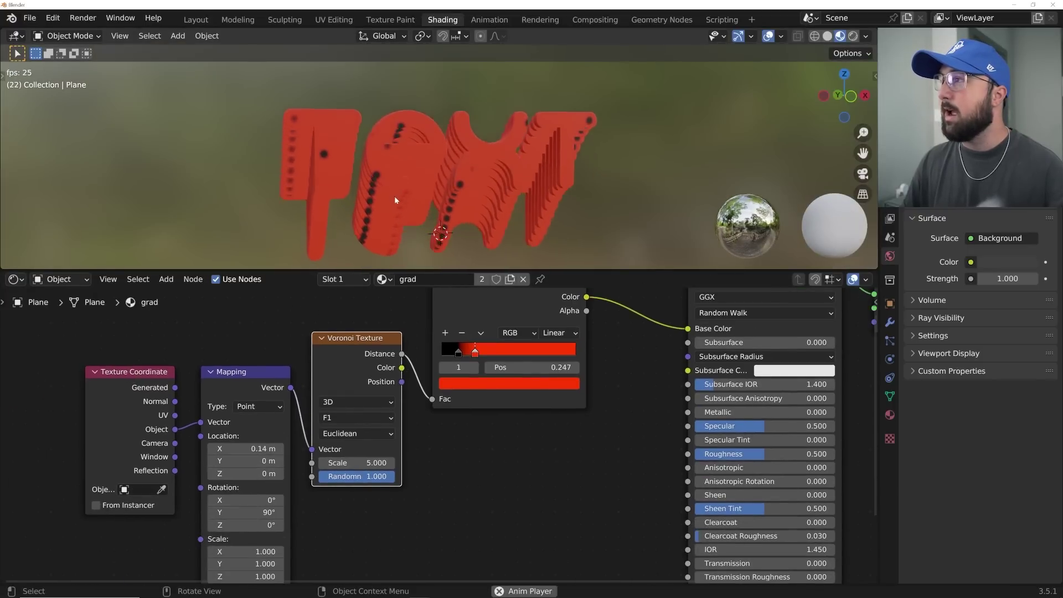
pyautogui.press('space')
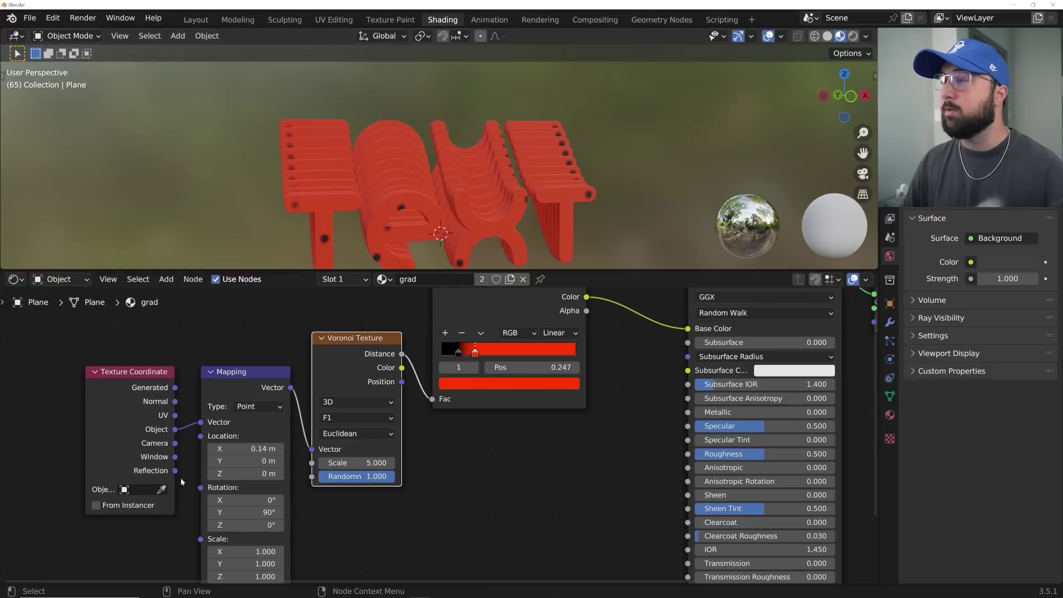
# Step: Pick the Plane again as the Texture Coordinate's reference object and play the animation with the Voronoi spots
pyautogui.click(163, 490)
pyautogui.click(355, 215)
pyautogui.press('space')
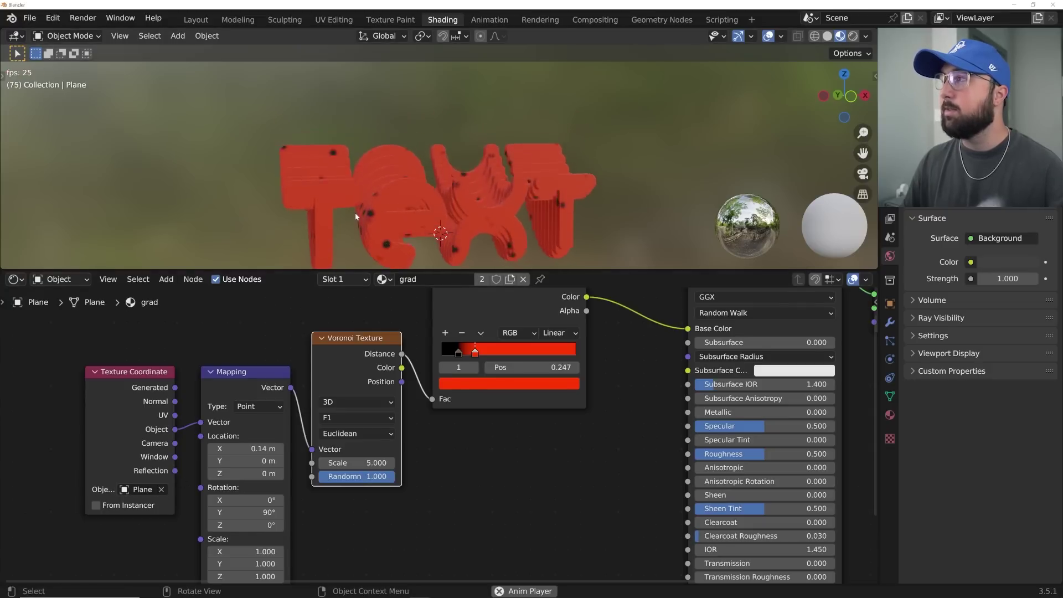
pyautogui.press('space')
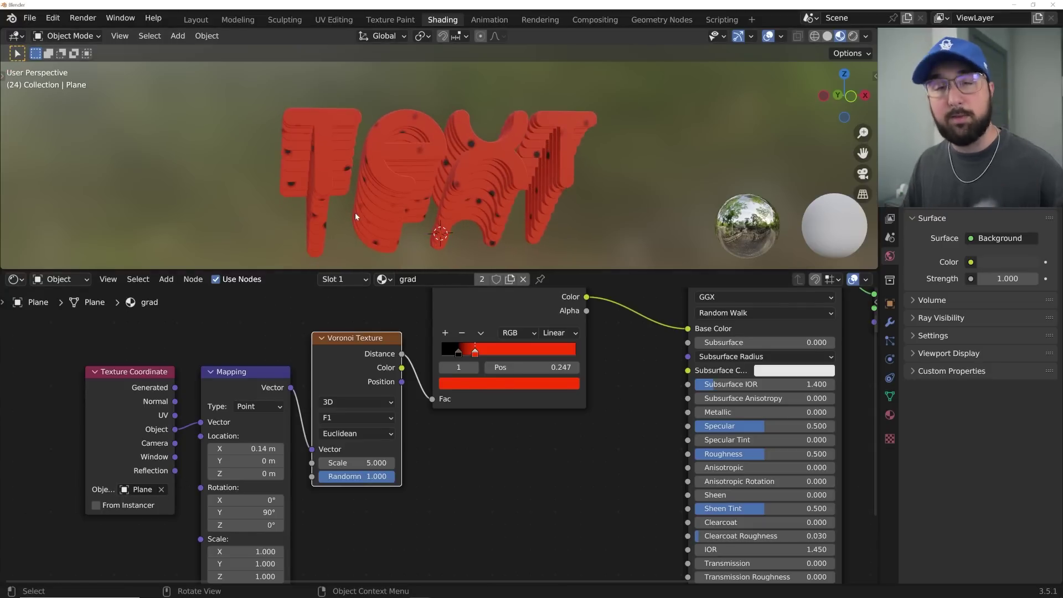
pyautogui.moveTo(413, 164); pyautogui.dragTo(471, 174, button='middle')
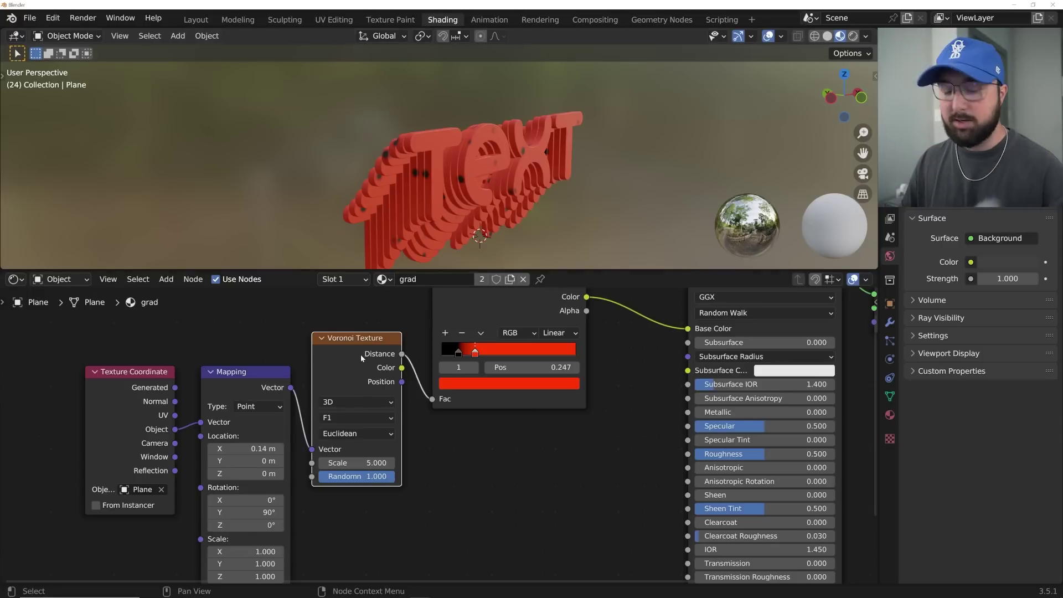
# Step: Undo the Voronoi Texture replacement back to the linked Gradient Texture and play the animation
pyautogui.hotkey('ctrl', 'z')
pyautogui.hotkey('ctrl', 'z')
pyautogui.hotkey('ctrl', 'z')
pyautogui.hotkey('ctrl', 'z')
pyautogui.hotkey('ctrl', 'z')
pyautogui.hotkey('ctrl', 'z')
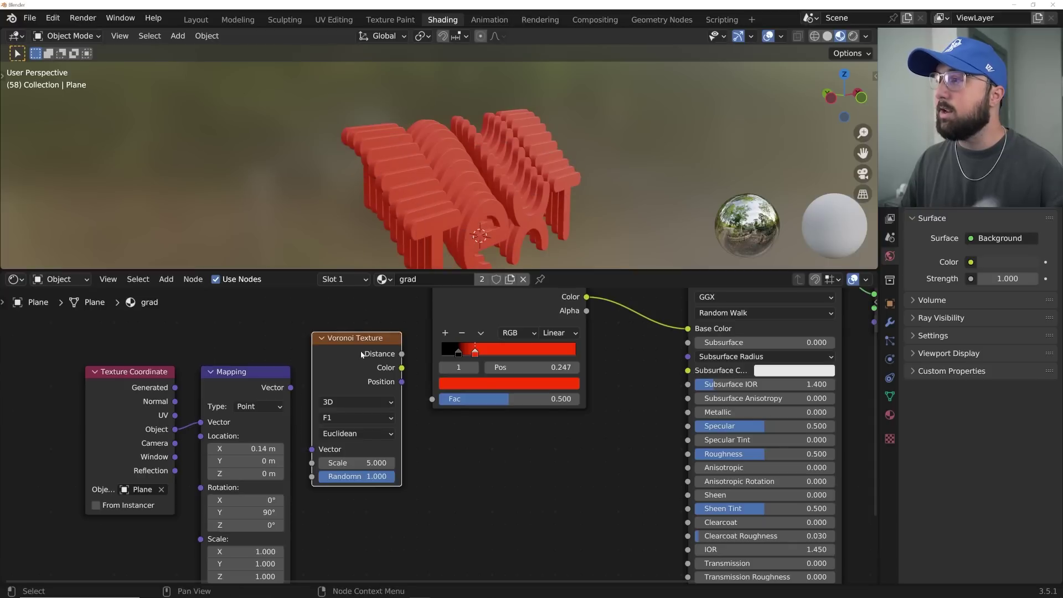
pyautogui.hotkey('ctrl', 'z')
pyautogui.hotkey('ctrl', 'z')
pyautogui.press('space')
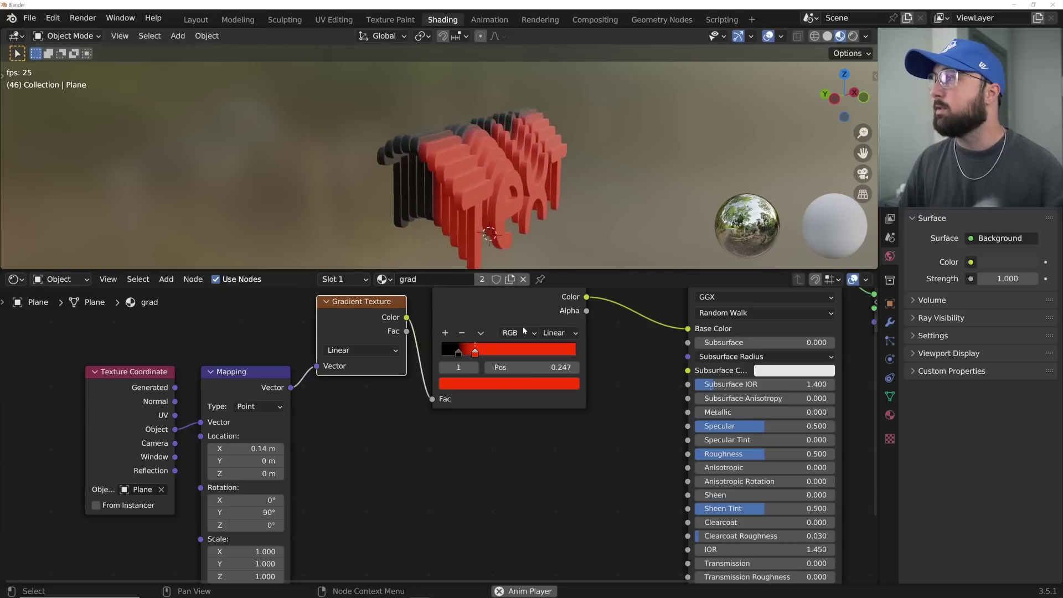
pyautogui.press('space')
# Step: Try an extra stop in the middle of the ColorRamp, then remove it and move the red stop back to the ramp's end
pyautogui.moveTo(475, 354); pyautogui.dragTo(592, 358)
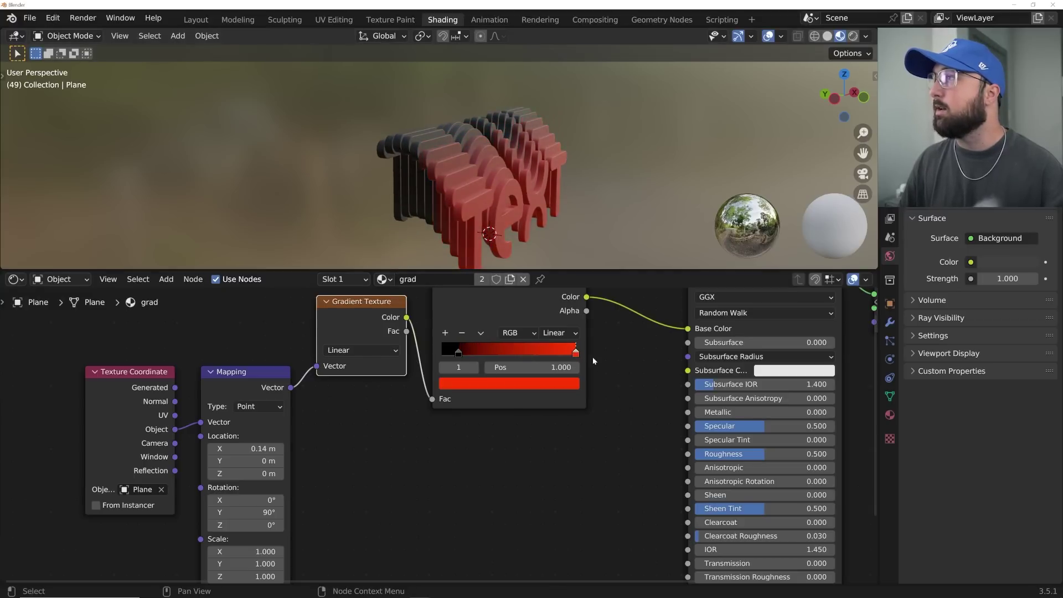
pyautogui.click(453, 333)
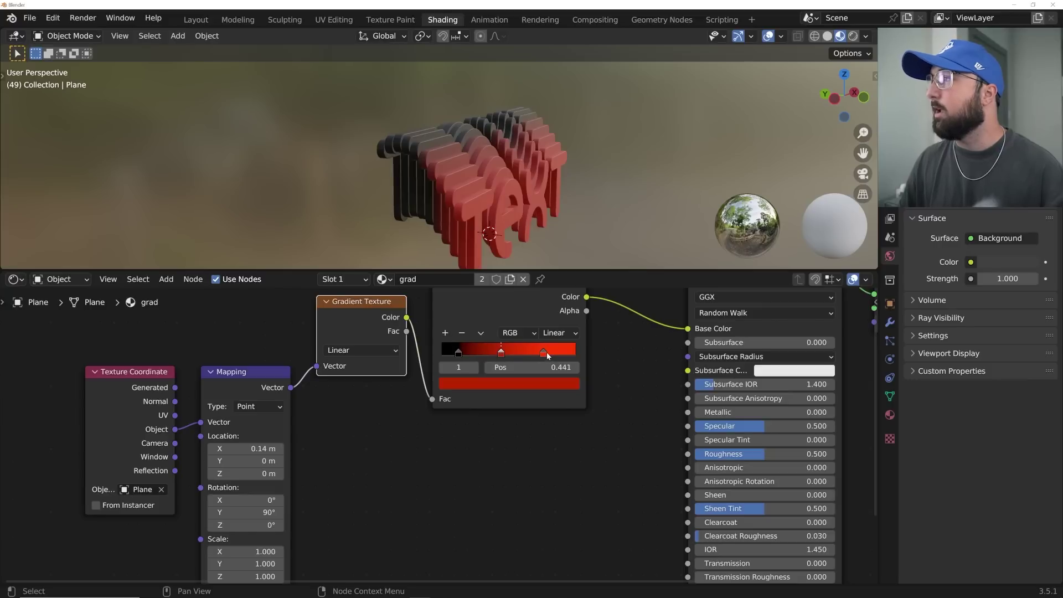
pyautogui.moveTo(501, 352)
pyautogui.mouseDown()
pyautogui.moveTo(536, 353)
pyautogui.moveTo(510, 353)
pyautogui.mouseUp()
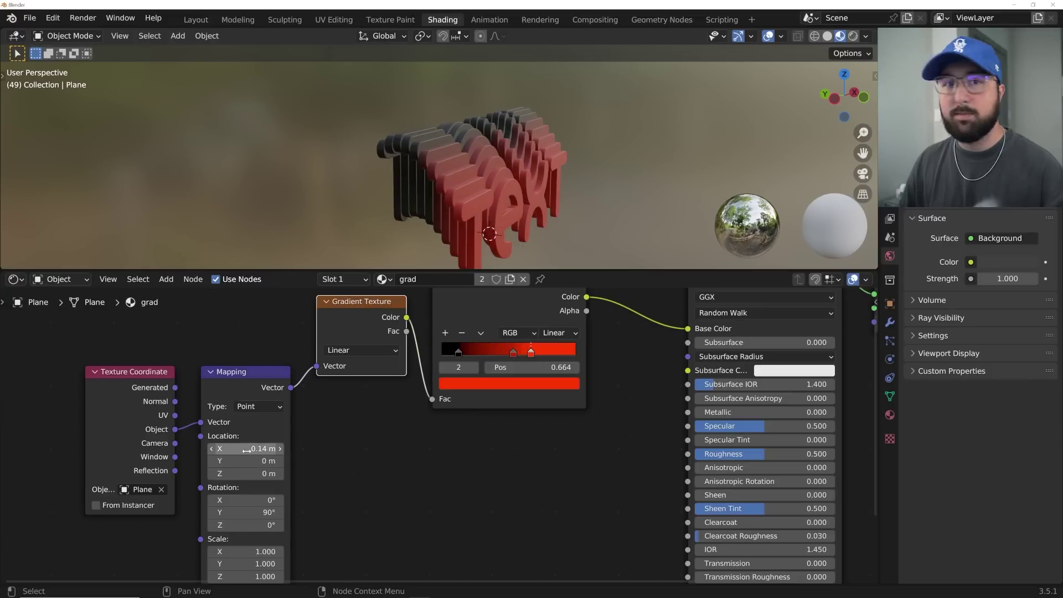
pyautogui.click(515, 352)
pyautogui.click(462, 335)
pyautogui.moveTo(532, 353); pyautogui.dragTo(578, 354)
# Step: Set the ColorRamp interpolation to B-Spline and rebalance the two stops, with the black stop at position 0.310
pyautogui.click(558, 333)
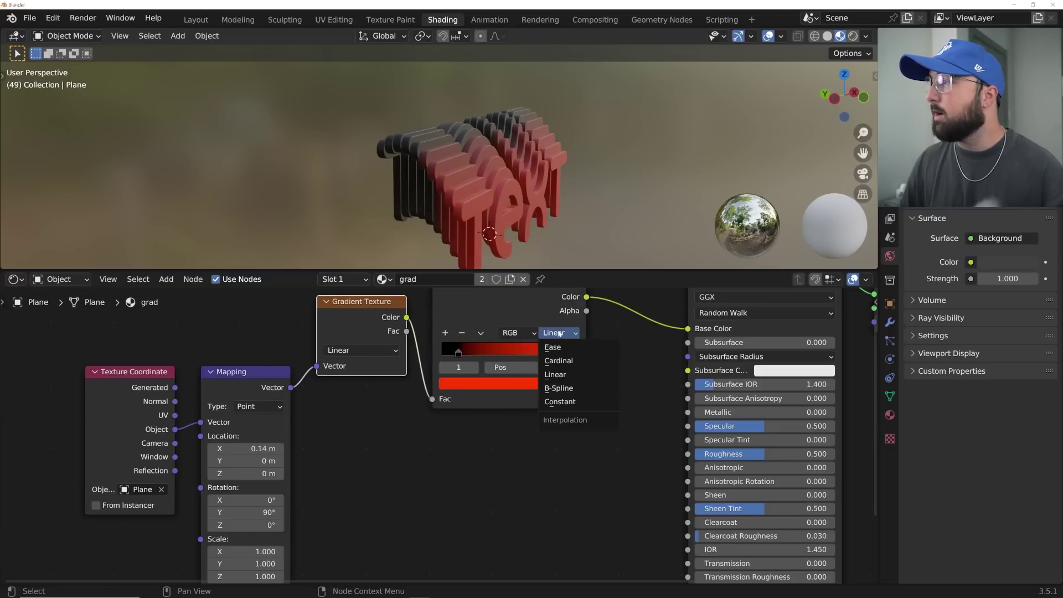
pyautogui.click(566, 388)
pyautogui.moveTo(575, 354); pyautogui.dragTo(428, 351)
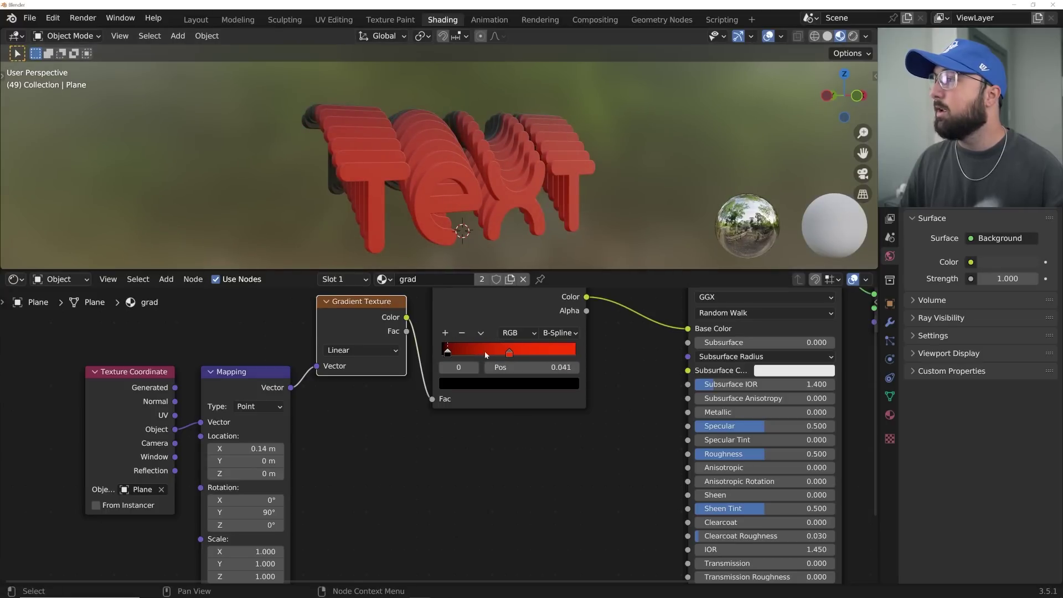
pyautogui.moveTo(509, 352); pyautogui.dragTo(528, 351)
pyautogui.moveTo(446, 353); pyautogui.dragTo(484, 351)
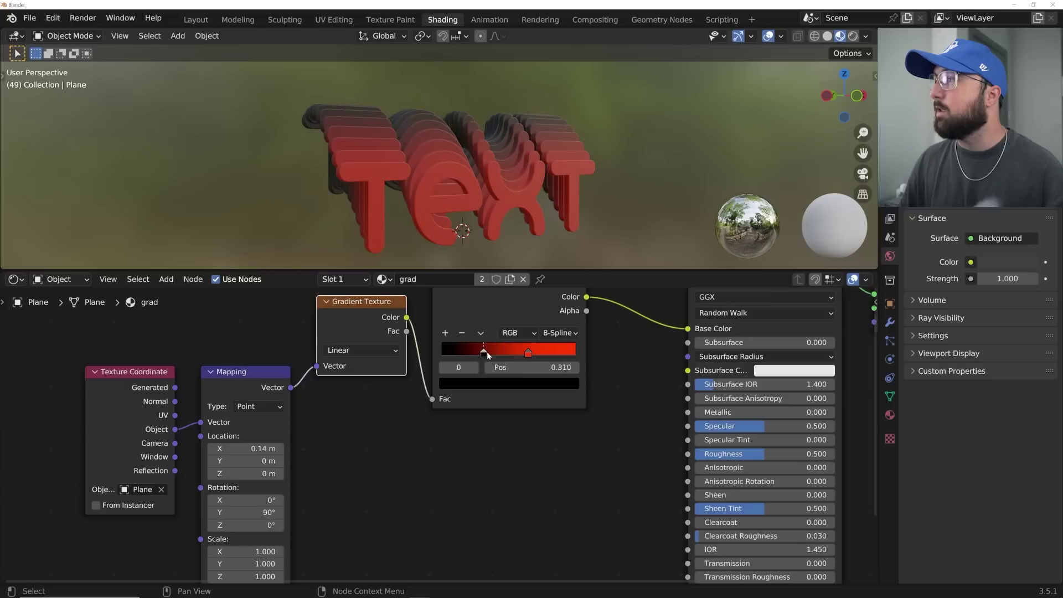
# Step: Move the ColorRamp's red stop to position 0.455 and play the animation to check the gradient
pyautogui.moveTo(409, 178); pyautogui.dragTo(331, 194, button='middle')
pyautogui.moveTo(527, 352); pyautogui.dragTo(513, 354)
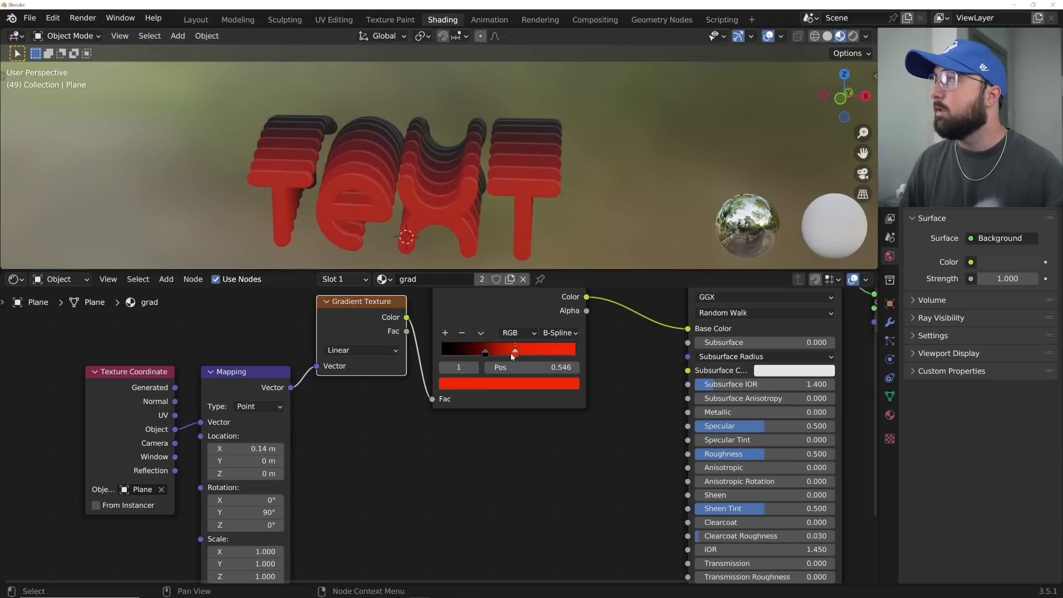
pyautogui.moveTo(485, 172); pyautogui.dragTo(430, 170, button='middle')
pyautogui.press('space')
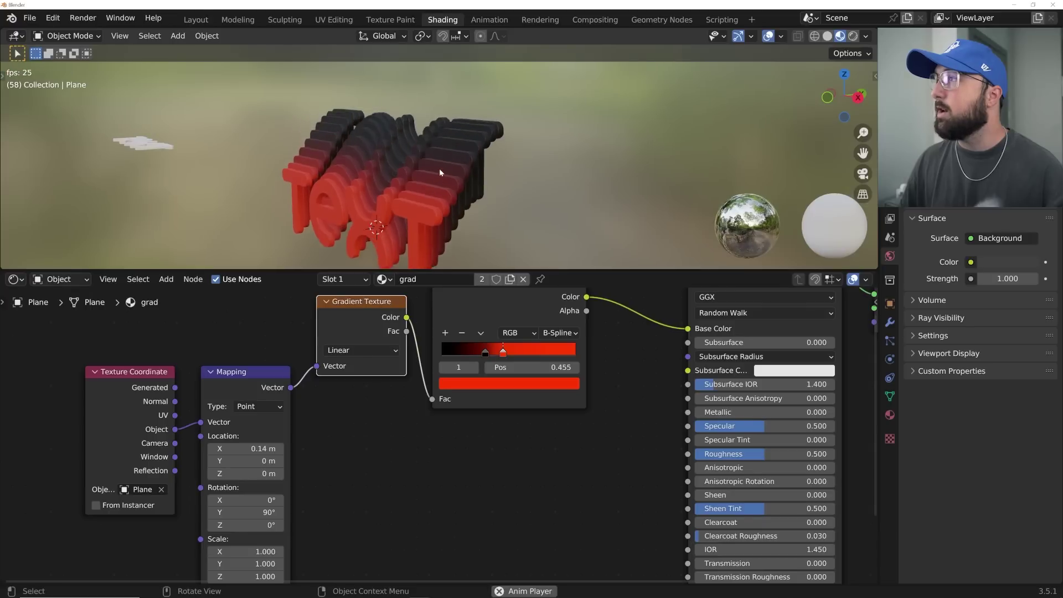
pyautogui.press('space')
# Step: Move the black stop near the ramp's start and the red stop to 0.621, and set the Mapping X location to 0.15 m
pyautogui.click(484, 353)
pyautogui.moveTo(482, 352); pyautogui.dragTo(445, 351)
pyautogui.moveTo(535, 353)
pyautogui.mouseDown()
pyautogui.moveTo(451, 355)
pyautogui.moveTo(535, 352)
pyautogui.mouseUp()
pyautogui.click(445, 351)
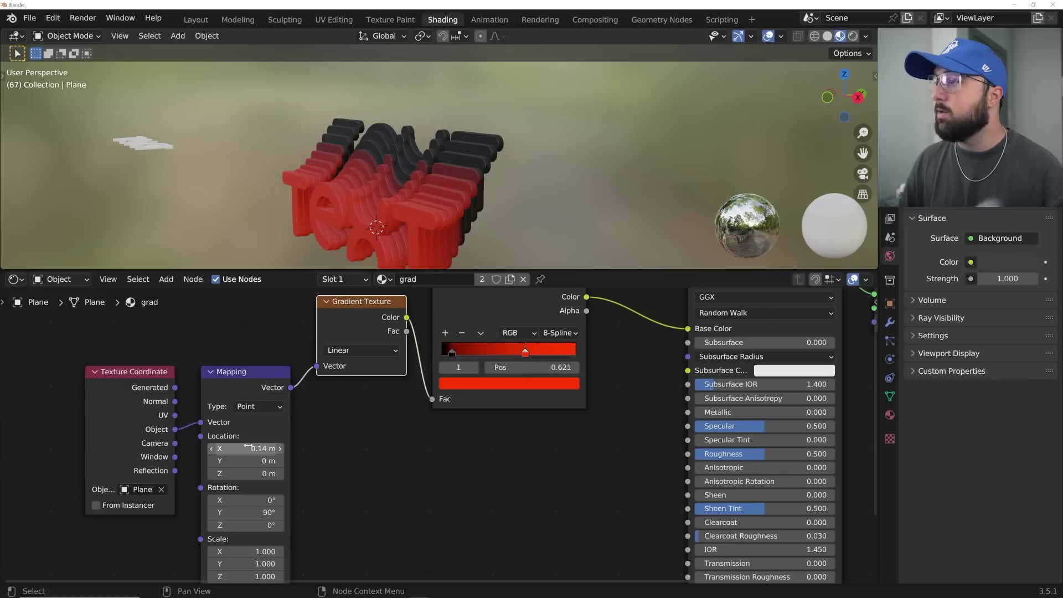
pyautogui.moveTo(248, 446)
pyautogui.keyDown('shift'); pyautogui.mouseDown()
pyautogui.moveTo(288, 446)
pyautogui.moveTo(250, 446)
pyautogui.mouseUp(); pyautogui.keyUp('shift')
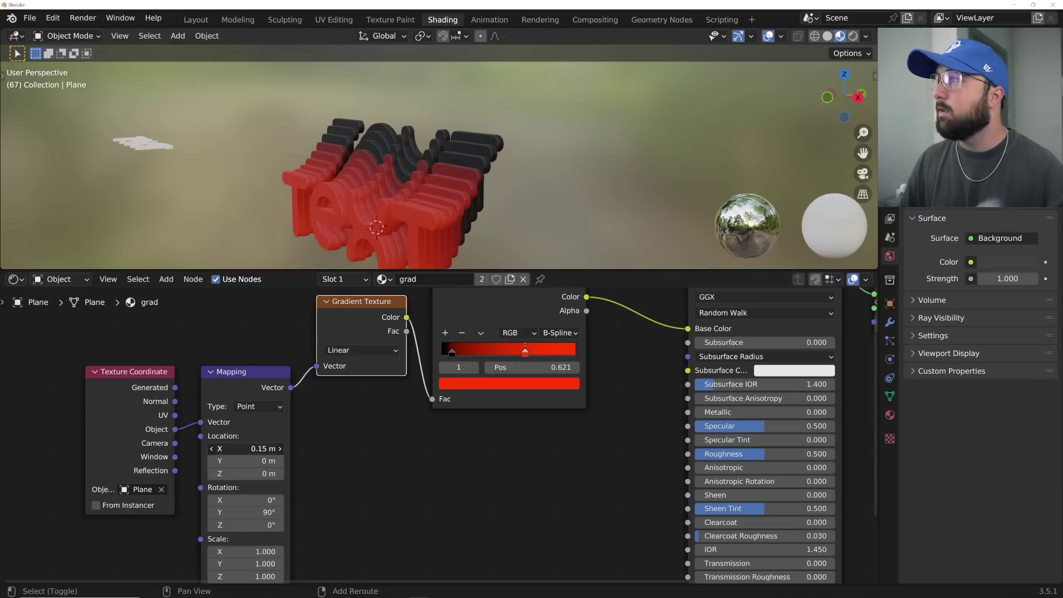
# Step: Set the ColorRamp's black stop to 0.331 with red further toward the end, set Mapping X location to 0.4 m, and play the animation
pyautogui.moveTo(451, 351); pyautogui.dragTo(489, 349)
pyautogui.moveTo(259, 446)
pyautogui.mouseDown()
pyautogui.moveTo(283, 447)
pyautogui.moveTo(273, 447)
pyautogui.mouseUp()
pyautogui.press('space')
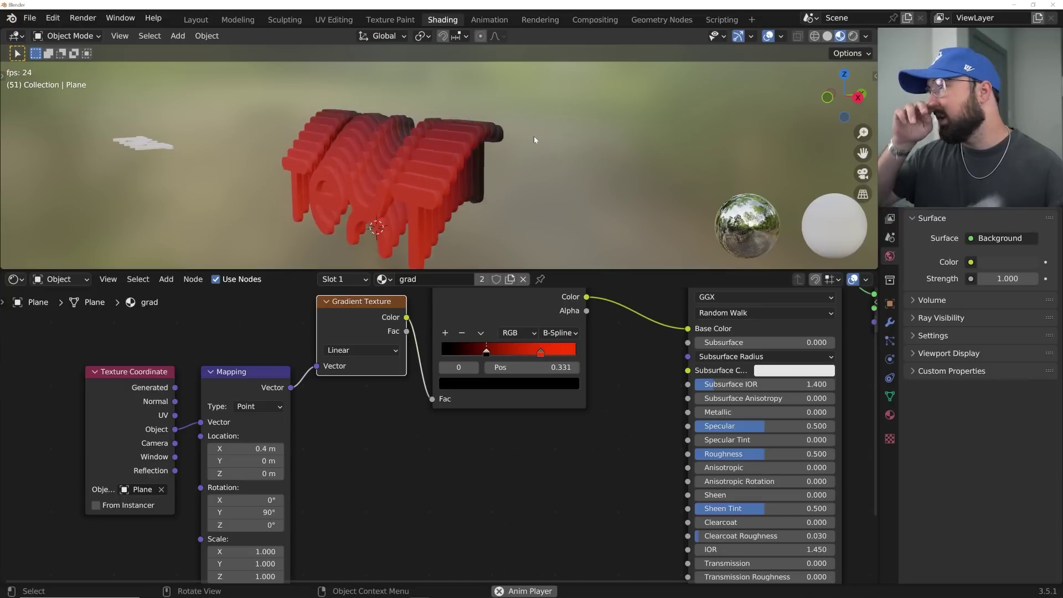
pyautogui.press('space')
# Step: Set the Principled BSDF's Roughness to 0.407 and preview the animated text up close
pyautogui.moveTo(745, 454); pyautogui.dragTo(713, 454)
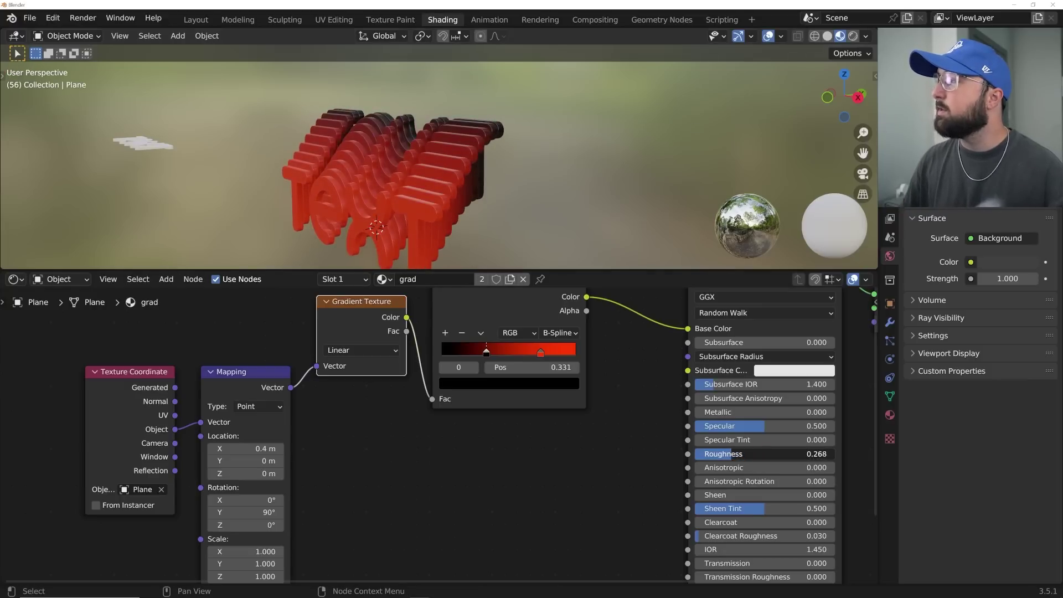
pyautogui.moveTo(471, 215); pyautogui.dragTo(479, 147, button='middle')
pyautogui.press('space')
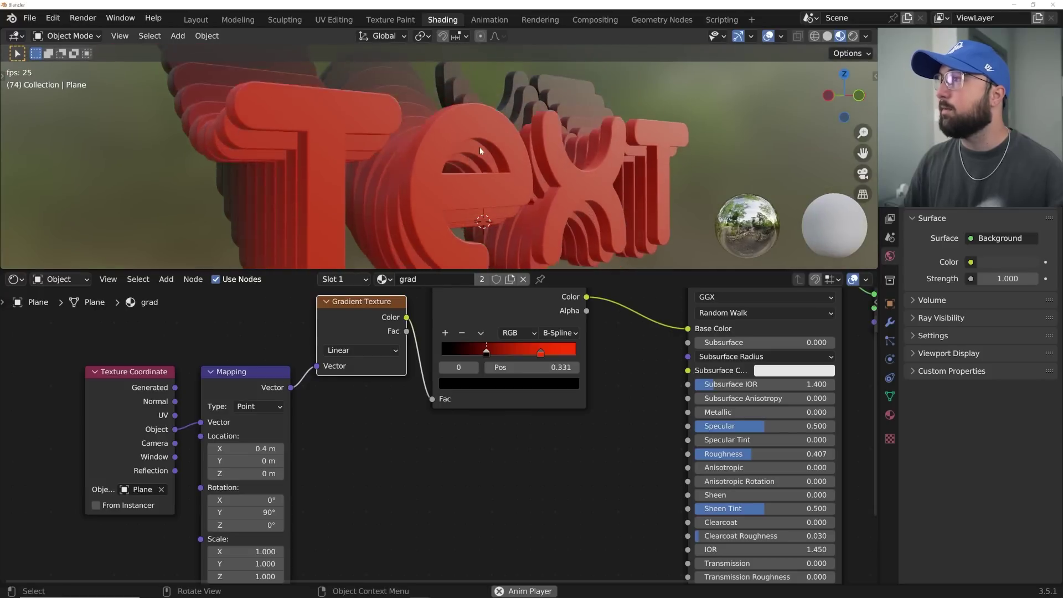
pyautogui.press('space')
pyautogui.moveTo(516, 155); pyautogui.dragTo(470, 185, button='middle')
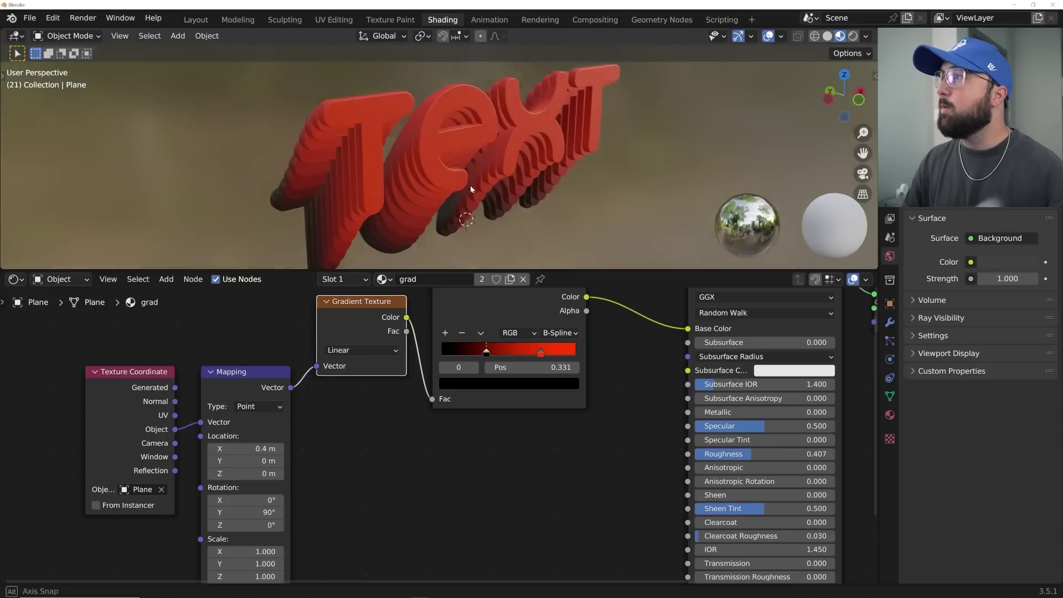
# Step: Switch to the Layout workspace, add a mesh plane, and scale it up into a large floor around the text
pyautogui.click(189, 21)
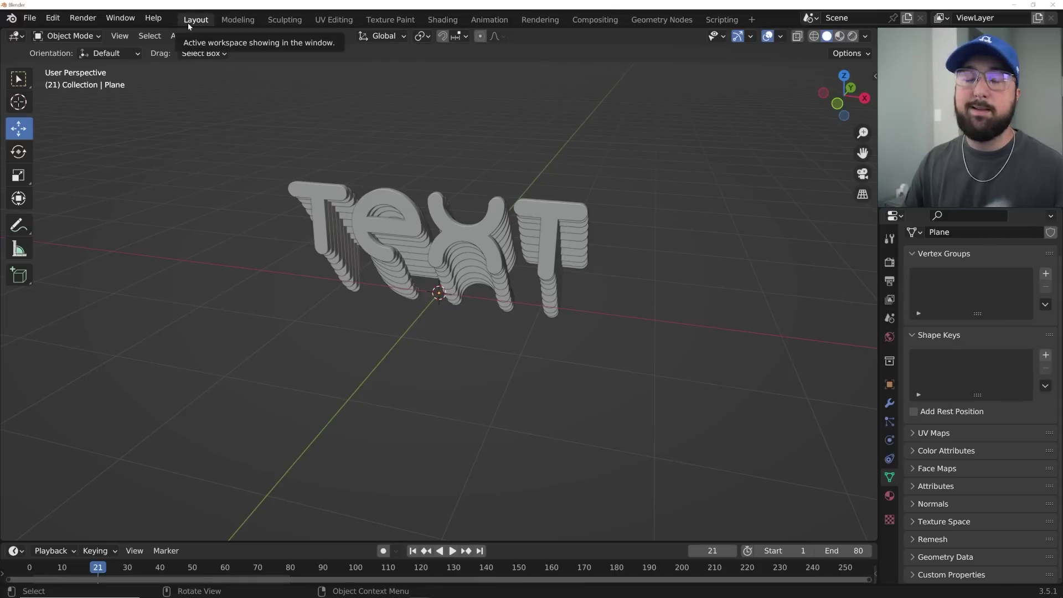
pyautogui.moveTo(516, 232); pyautogui.dragTo(477, 217, button='middle')
pyautogui.hotkey('shift', 'a')
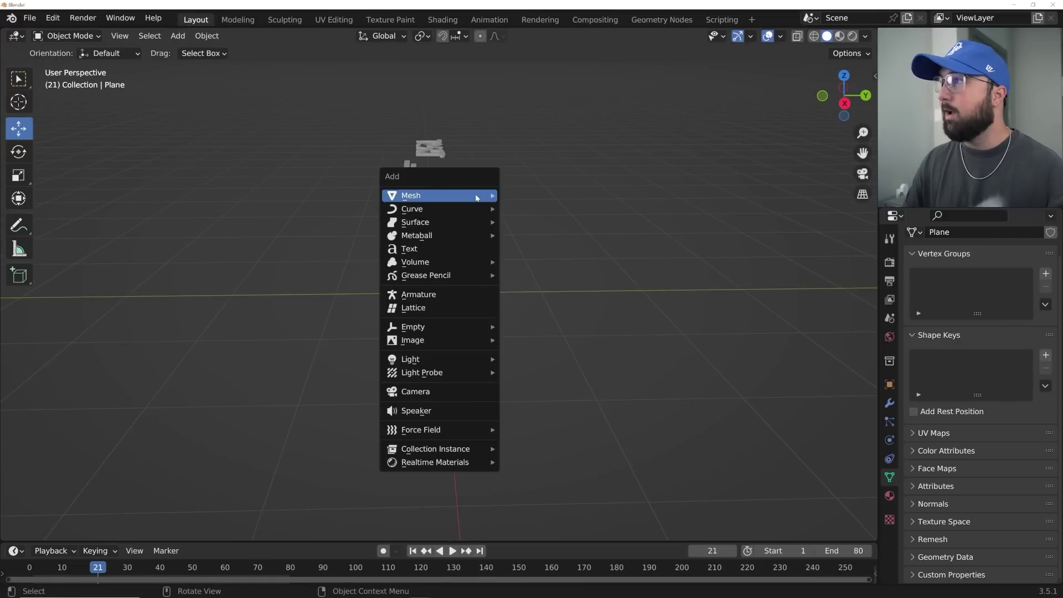
pyautogui.moveTo(487, 200)
pyautogui.click(544, 200)
pyautogui.moveTo(484, 297); pyautogui.dragTo(478, 277, button='middle')
pyautogui.scroll(-2, 478, 277)
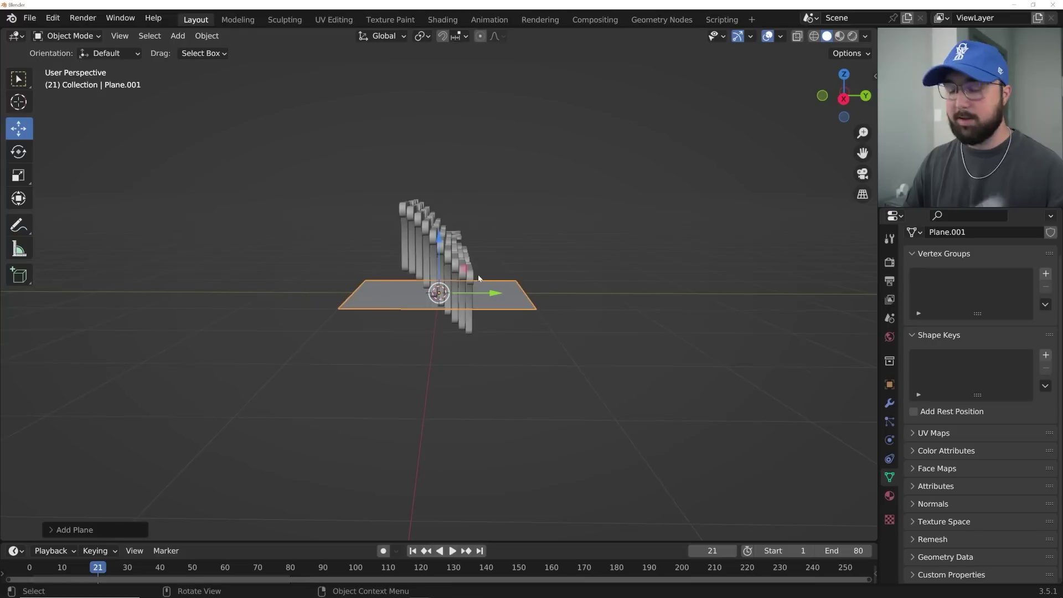
pyautogui.press('s')
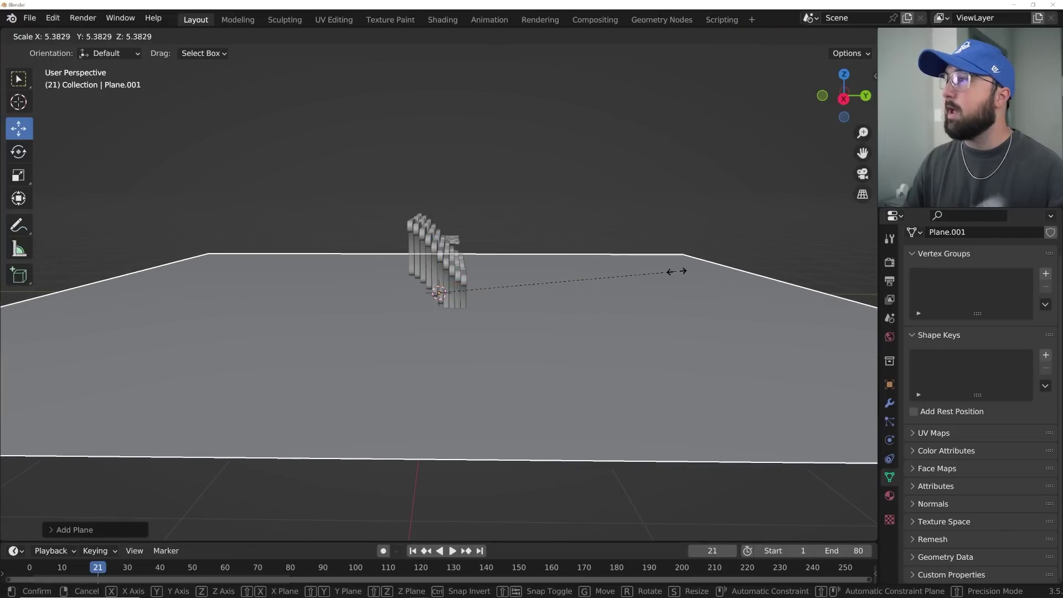
pyautogui.click(503, 265)
# Step: Lower the floor plane to just beneath the letters' lowest point at frame 64 and play the animation to check clearance
pyautogui.press('`')
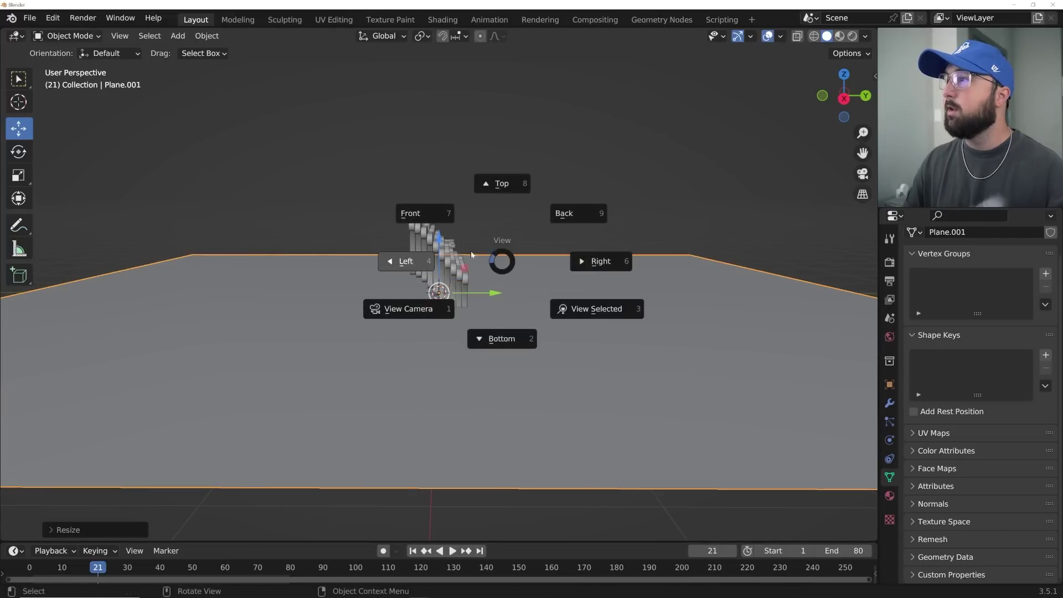
pyautogui.click(439, 221)
pyautogui.press('`')
pyautogui.click(560, 233)
pyautogui.scroll(4, 498, 243)
pyautogui.press('space')
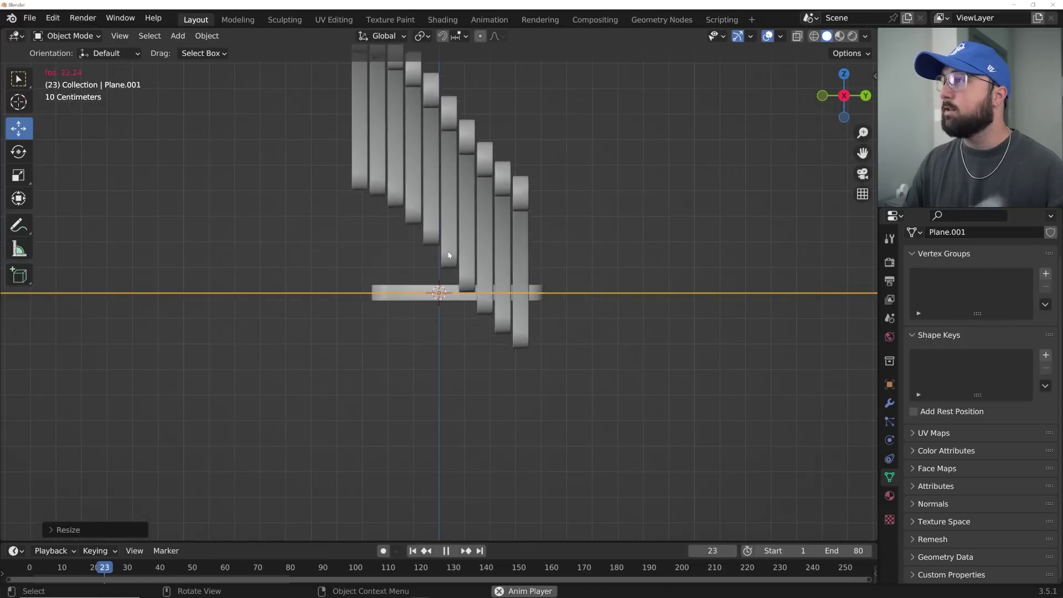
pyautogui.press('space')
pyautogui.moveTo(237, 573); pyautogui.dragTo(238, 570)
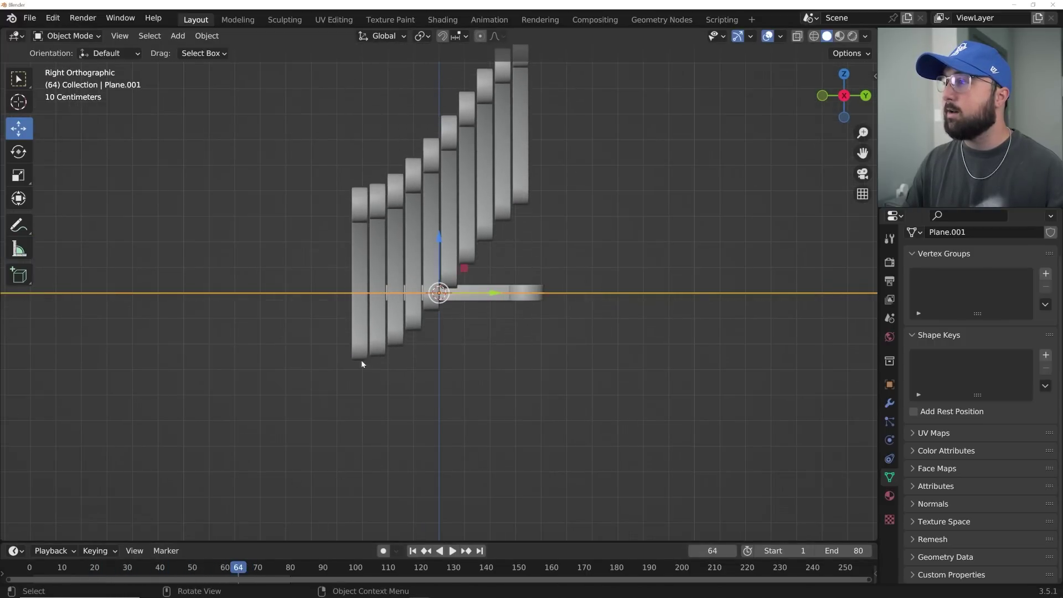
pyautogui.moveTo(439, 241); pyautogui.dragTo(439, 317)
pyautogui.moveTo(439, 316); pyautogui.dragTo(526, 292, button='middle')
pyautogui.scroll(-4, 485, 297)
pyautogui.press('space')
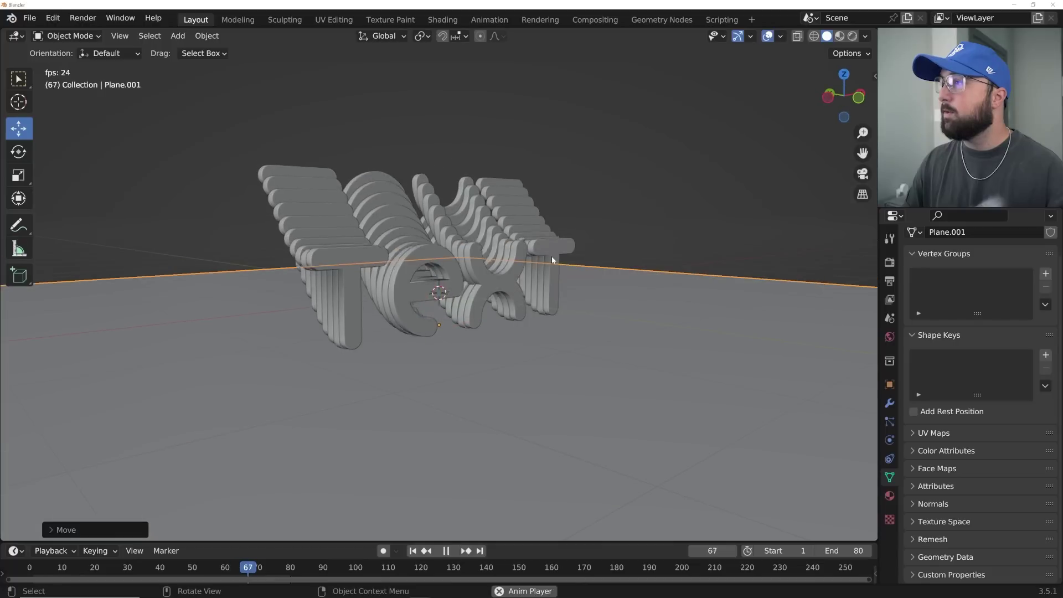
pyautogui.press('space')
# Step: Turn on Cavity and Shadow in the viewport shading and play the animation to check the shadows on the floor
pyautogui.click(865, 37)
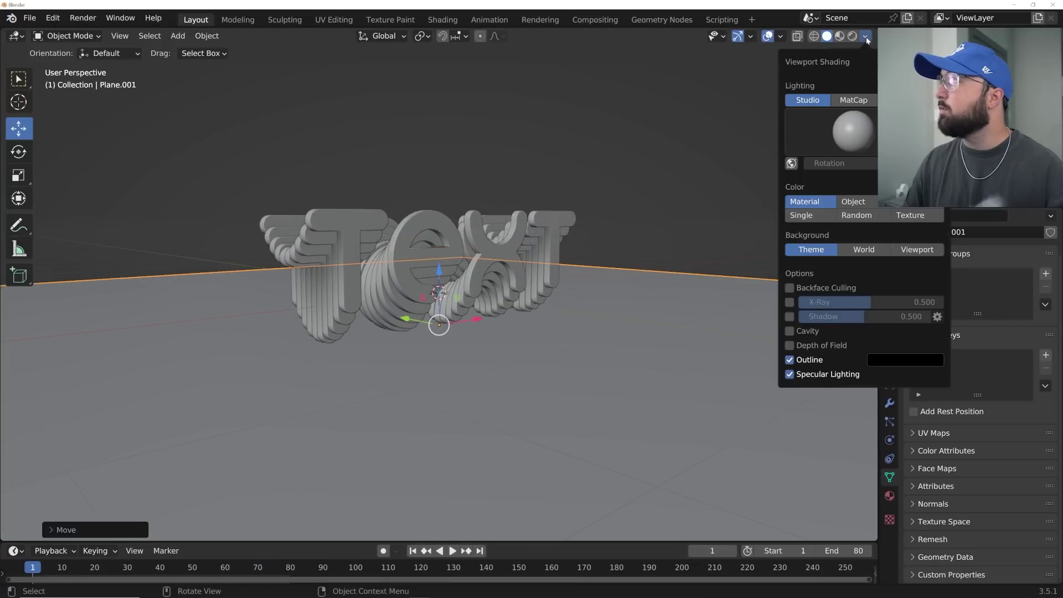
pyautogui.click(790, 331)
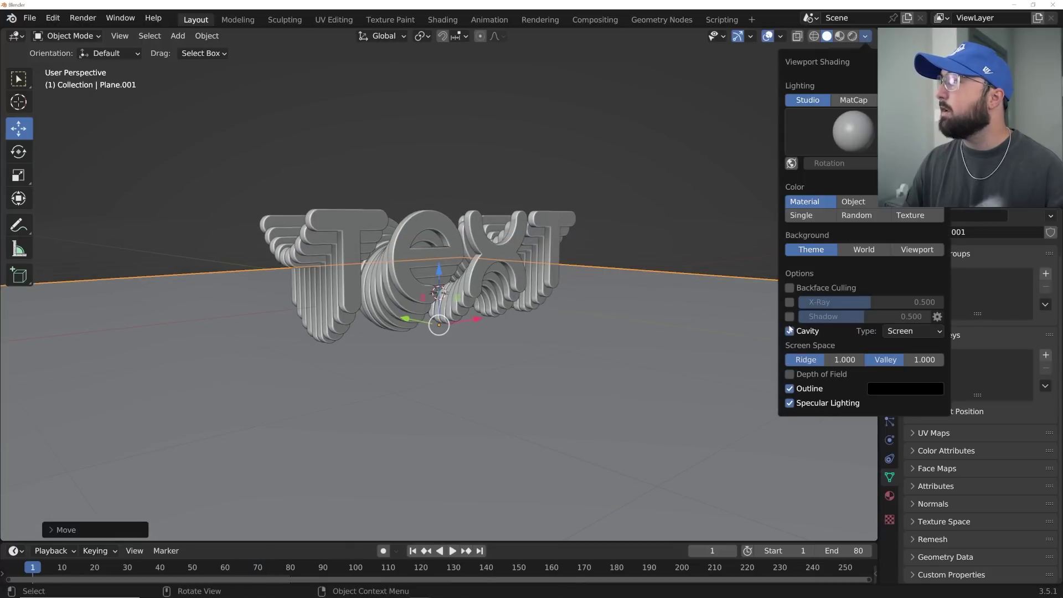
pyautogui.click(789, 317)
pyautogui.press('space')
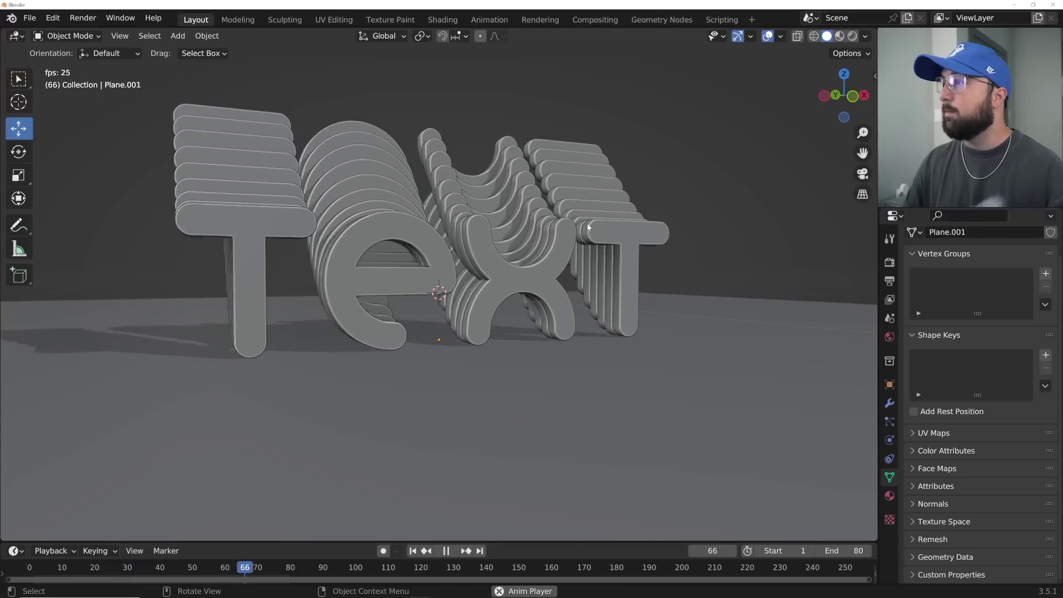
pyautogui.press('space')
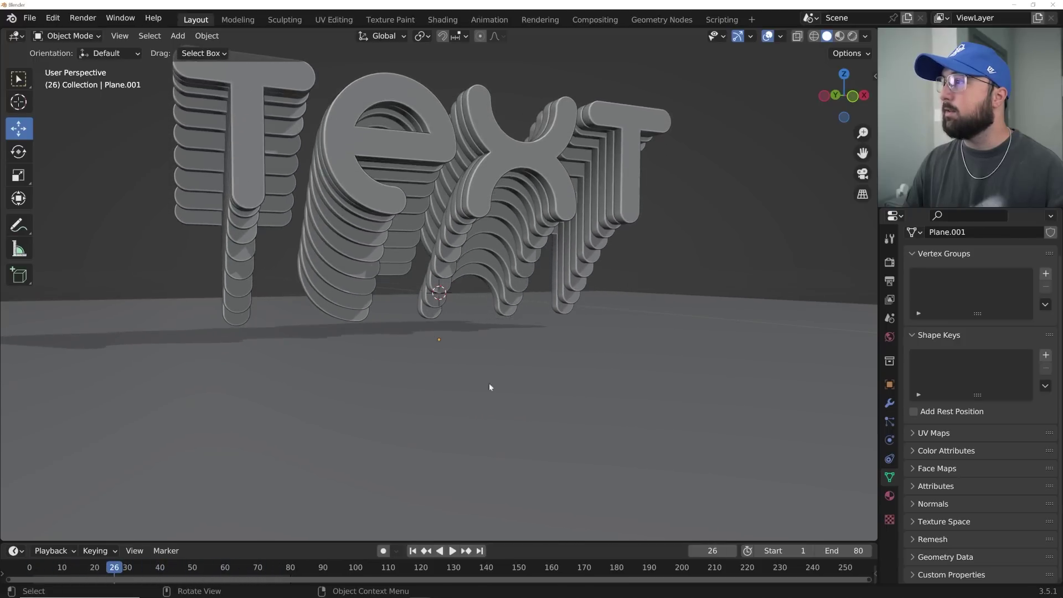
pyautogui.moveTo(103, 567); pyautogui.dragTo(860, 555)
pyautogui.press('space')
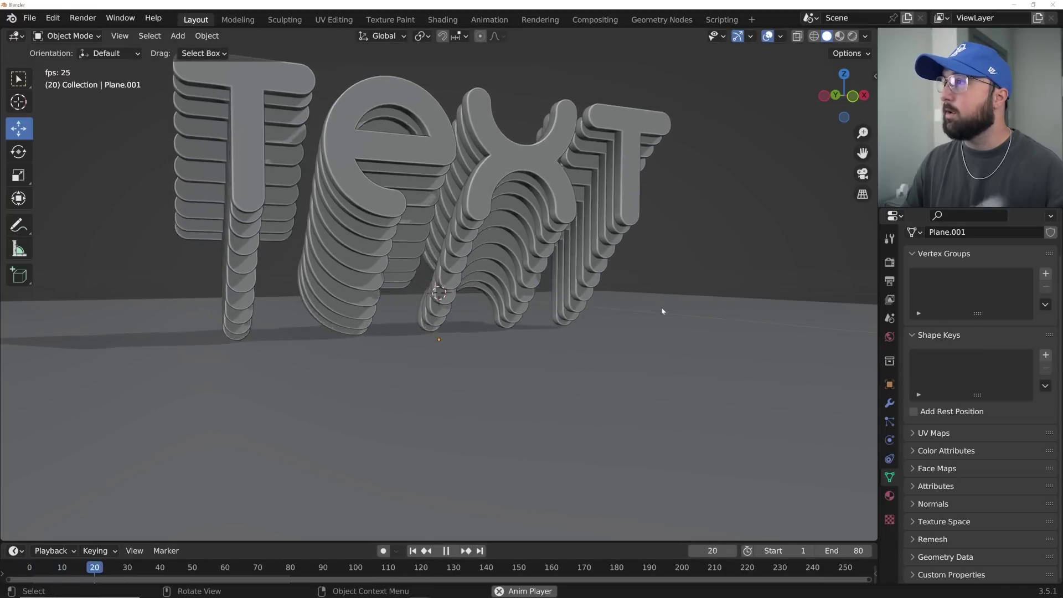
pyautogui.press('space')
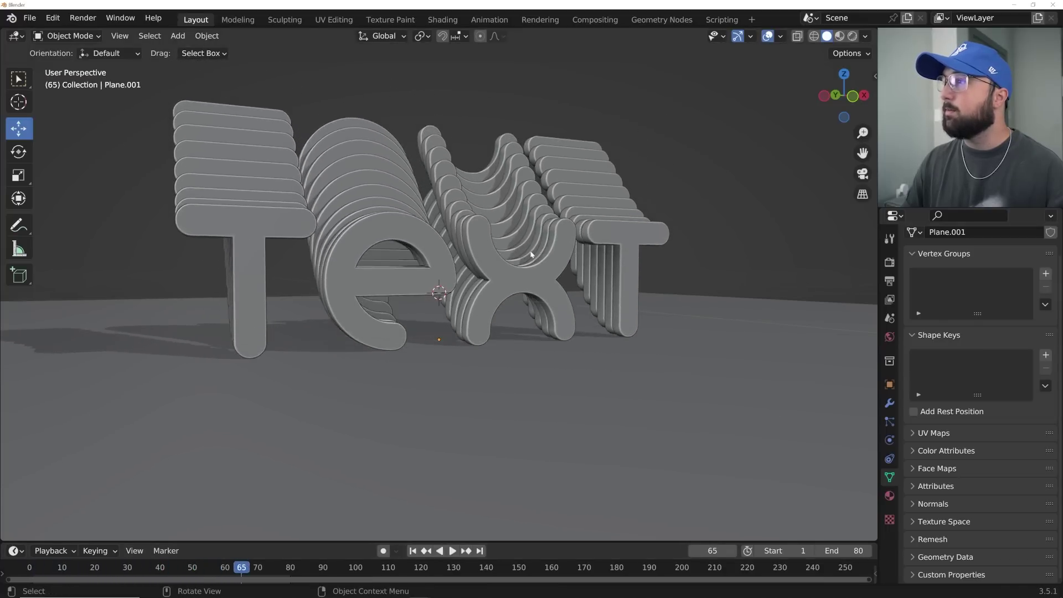
# Step: Extrude the floor plane's back edge straight up along Z to form a tall wall behind the text
pyautogui.scroll(-5, 532, 254)
pyautogui.moveTo(382, 305); pyautogui.dragTo(463, 320, button='middle')
pyautogui.click(474, 266)
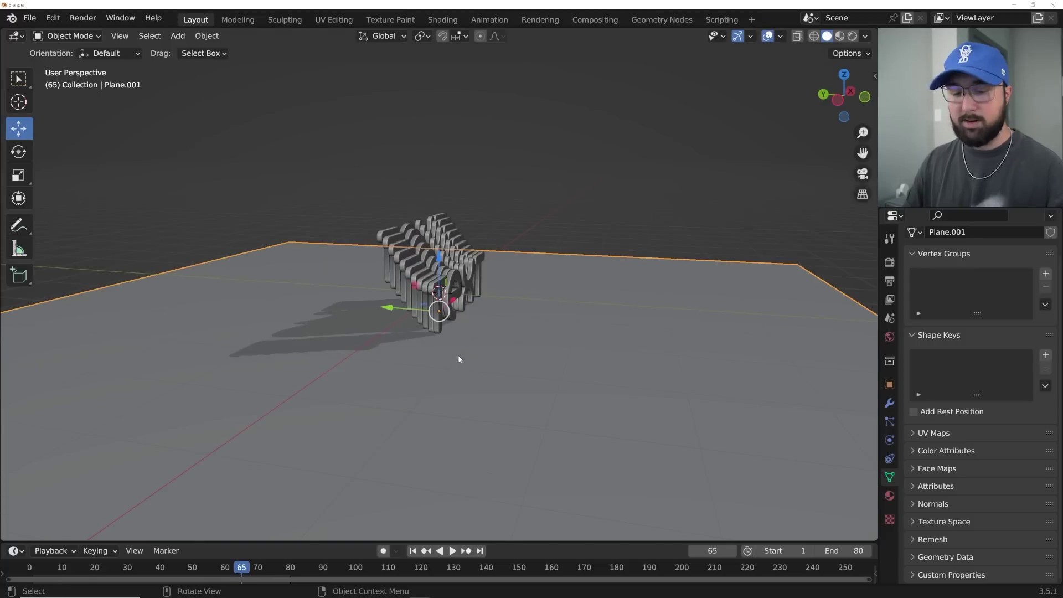
pyautogui.press('Tab')
pyautogui.moveTo(458, 359); pyautogui.dragTo(304, 247, button='middle')
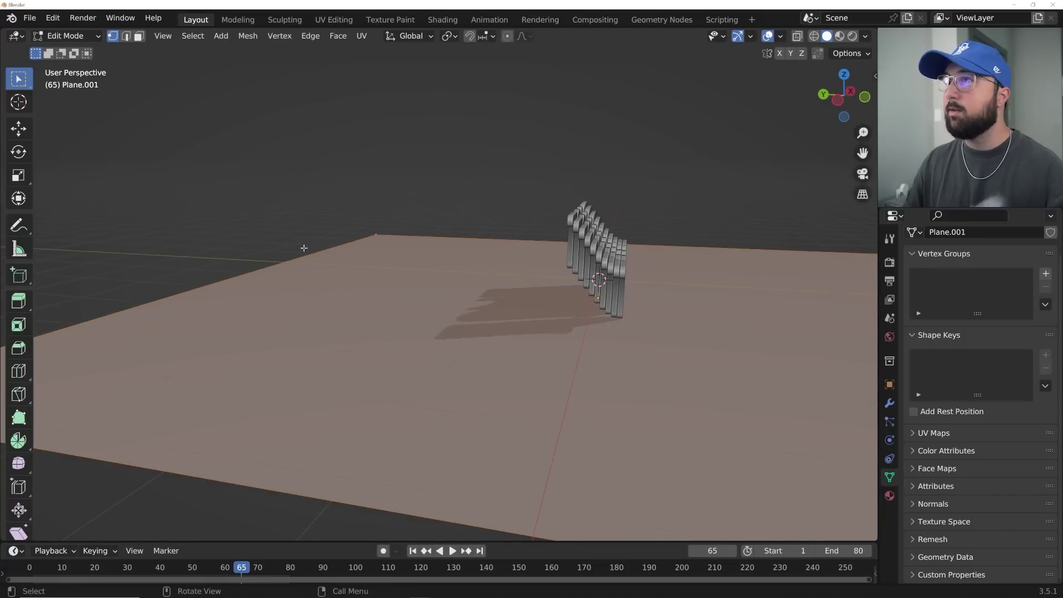
pyautogui.click(125, 36)
pyautogui.moveTo(338, 299); pyautogui.dragTo(299, 267, button='middle')
pyautogui.click(303, 252)
pyautogui.scroll(-4, 302, 252)
pyautogui.click(19, 128)
pyautogui.keyDown('shift'); pyautogui.moveTo(346, 222); pyautogui.dragTo(324, 261, button='middle'); pyautogui.keyUp('shift')
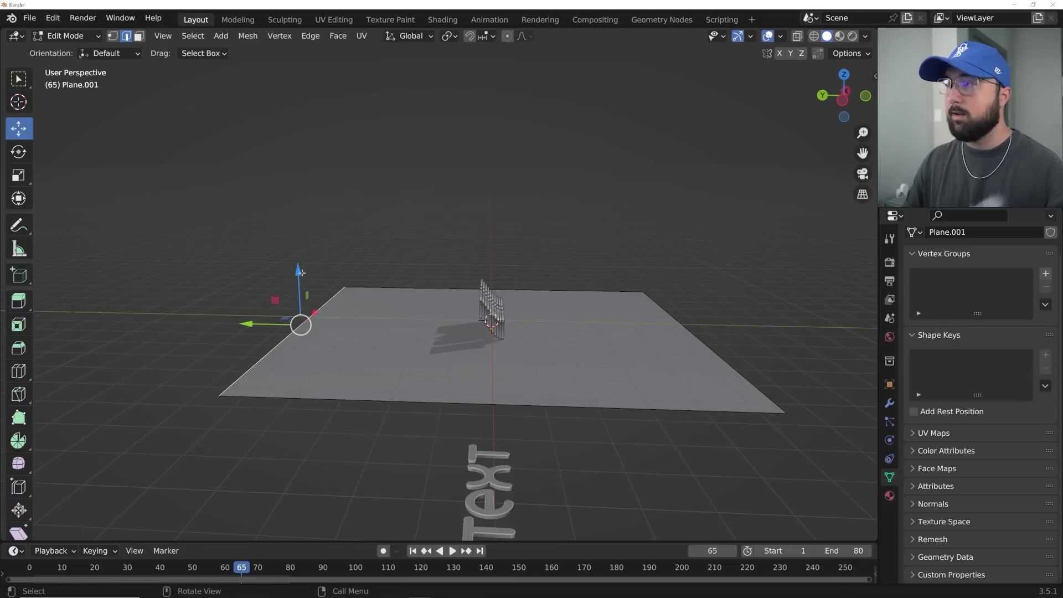
pyautogui.press('g')
pyautogui.press('z')
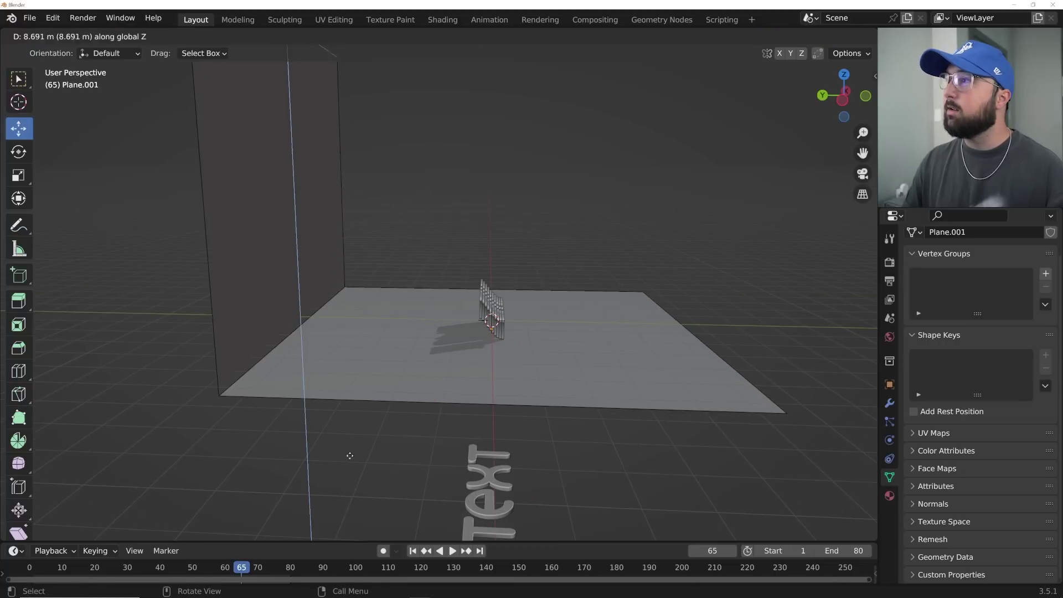
pyautogui.click(353, 419)
# Step: Widen the backdrop along the X axis and apply its object transform
pyautogui.press('Tab')
pyautogui.moveTo(356, 422); pyautogui.dragTo(439, 338, button='middle')
pyautogui.scroll(-3, 510, 273)
pyautogui.click(19, 174)
pyautogui.moveTo(462, 391); pyautogui.dragTo(497, 386)
pyautogui.moveTo(523, 445); pyautogui.dragTo(582, 438, button='middle')
pyautogui.press('Tab')
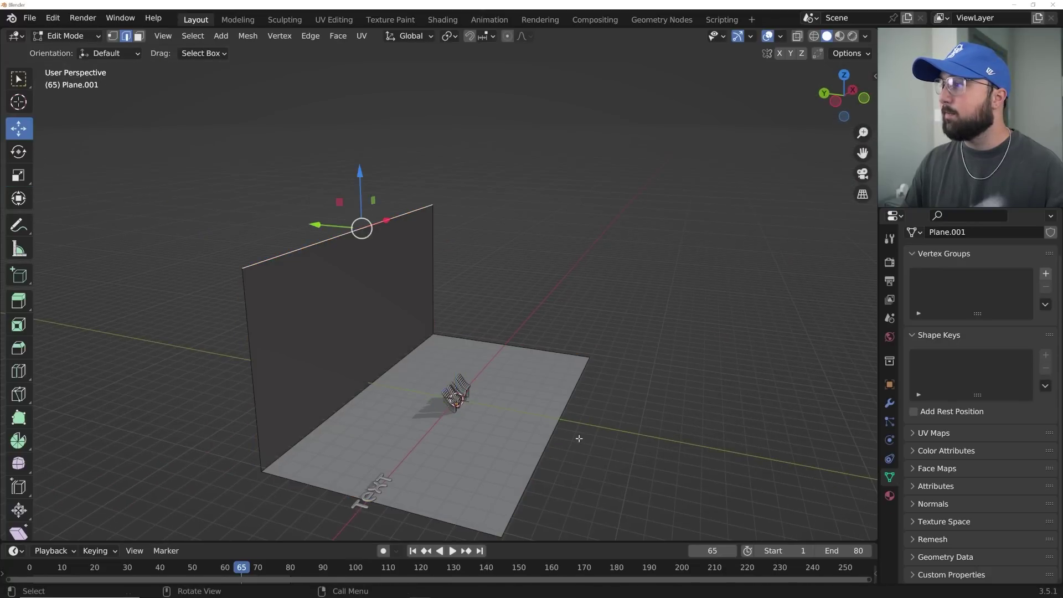
pyautogui.moveTo(511, 415); pyautogui.dragTo(695, 447)
pyautogui.press('Tab')
pyautogui.moveTo(568, 430); pyautogui.dragTo(609, 410, button='middle')
pyautogui.hotkey('ctrl', 'a')
pyautogui.click(422, 410)
# Step: Add a Bevel modifier with a 3.84 m amount and 28 segments to the backdrop, and shade it smooth
pyautogui.click(890, 403)
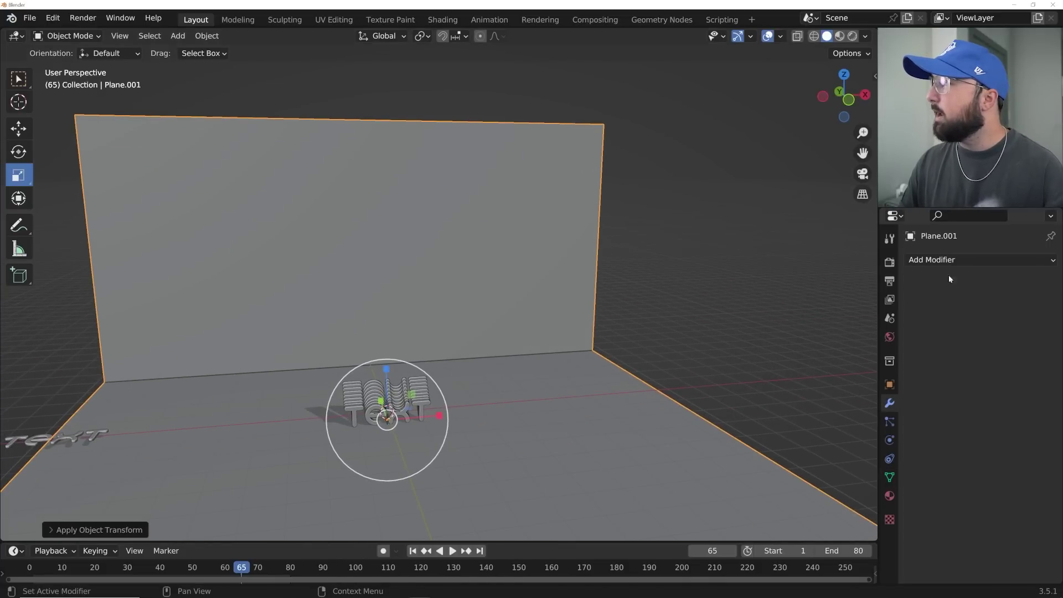
pyautogui.click(948, 259)
pyautogui.click(801, 311)
pyautogui.moveTo(1001, 332); pyautogui.dragTo(1030, 349)
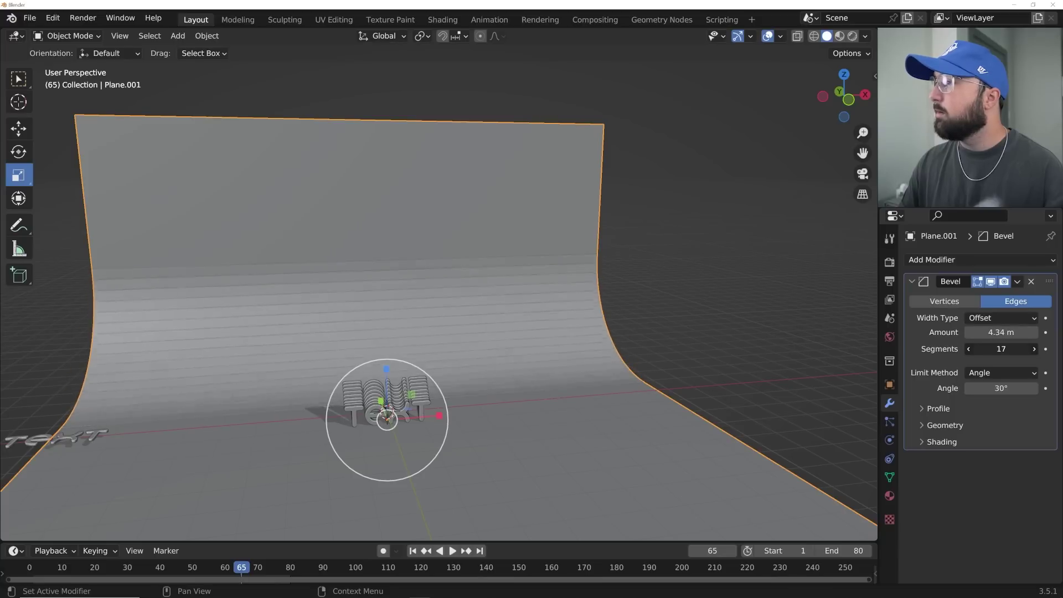
pyautogui.rightClick(642, 276)
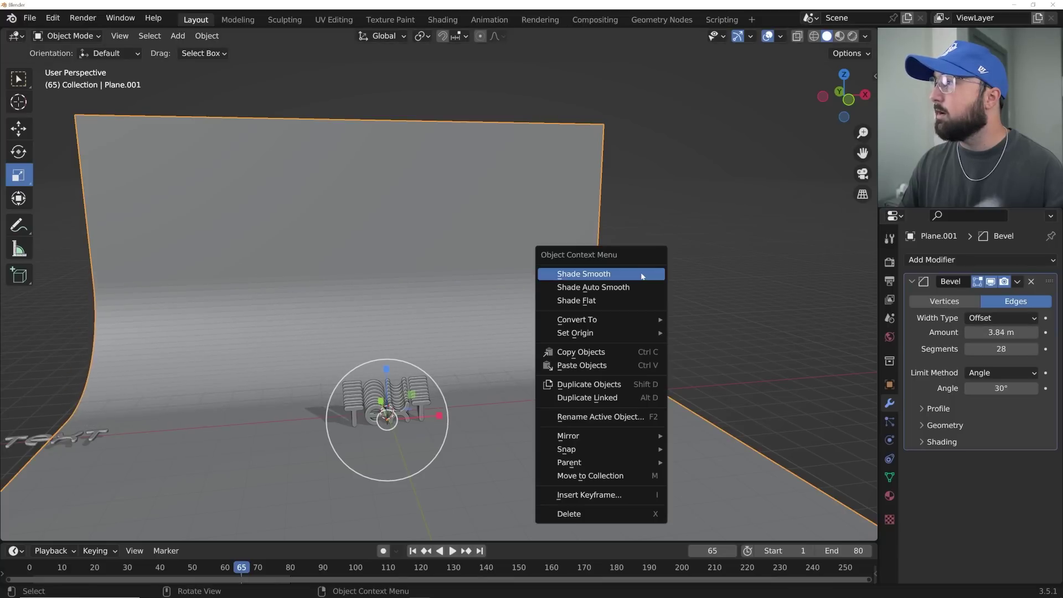
pyautogui.click(642, 274)
# Step: Select the text object, frame it in the view, and play the animation against the curved backdrop
pyautogui.moveTo(434, 437); pyautogui.dragTo(465, 416, button='middle')
pyautogui.scroll(3, 465, 416)
pyautogui.click(423, 432)
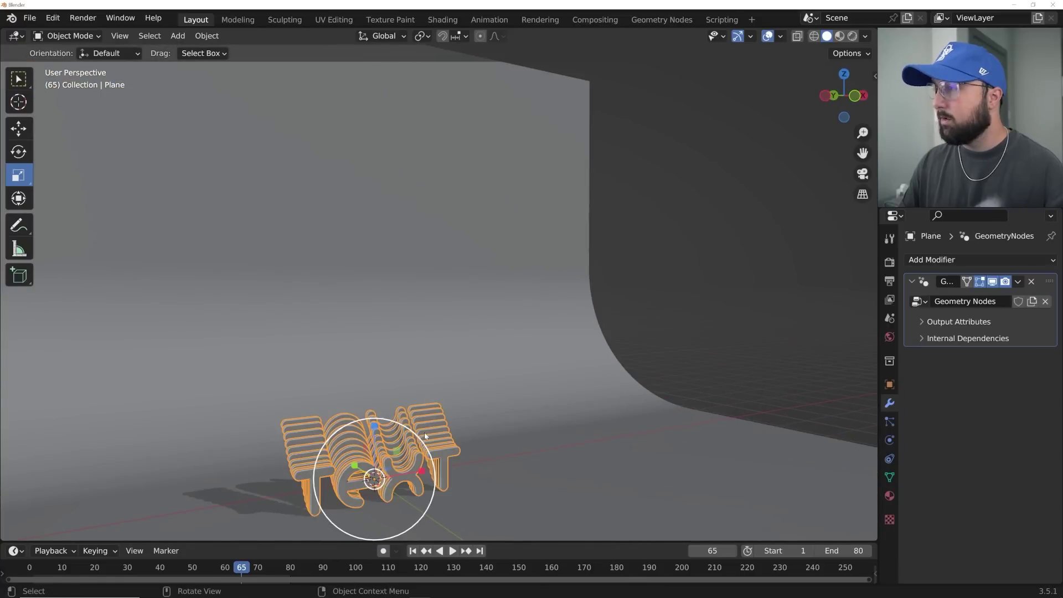
pyautogui.press('KP_Decimal')
pyautogui.moveTo(551, 337); pyautogui.dragTo(514, 370, button='middle')
pyautogui.press('space')
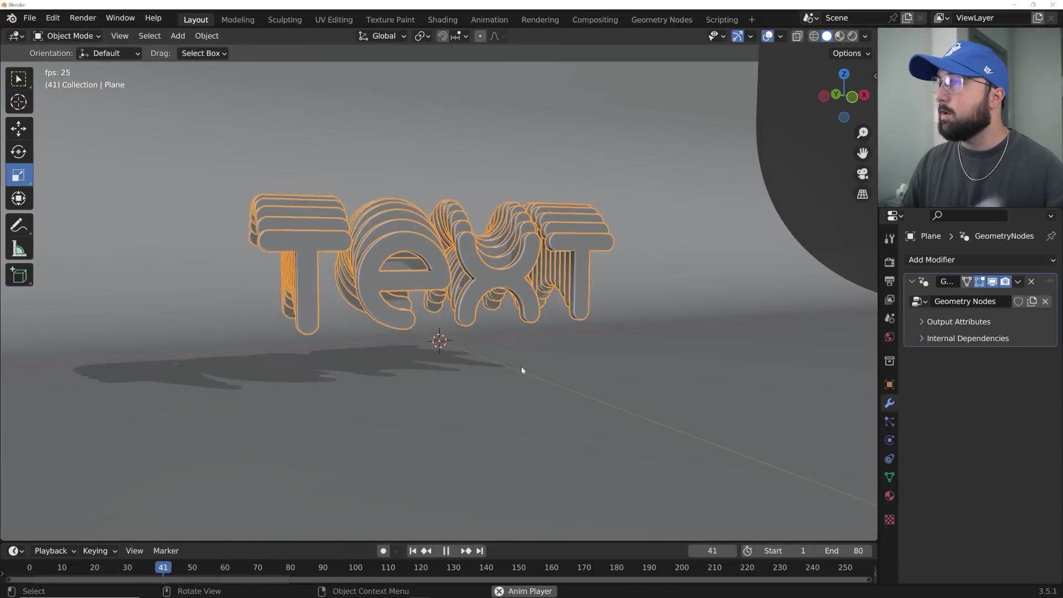
pyautogui.press('space')
pyautogui.moveTo(500, 377); pyautogui.dragTo(616, 261, button='middle')
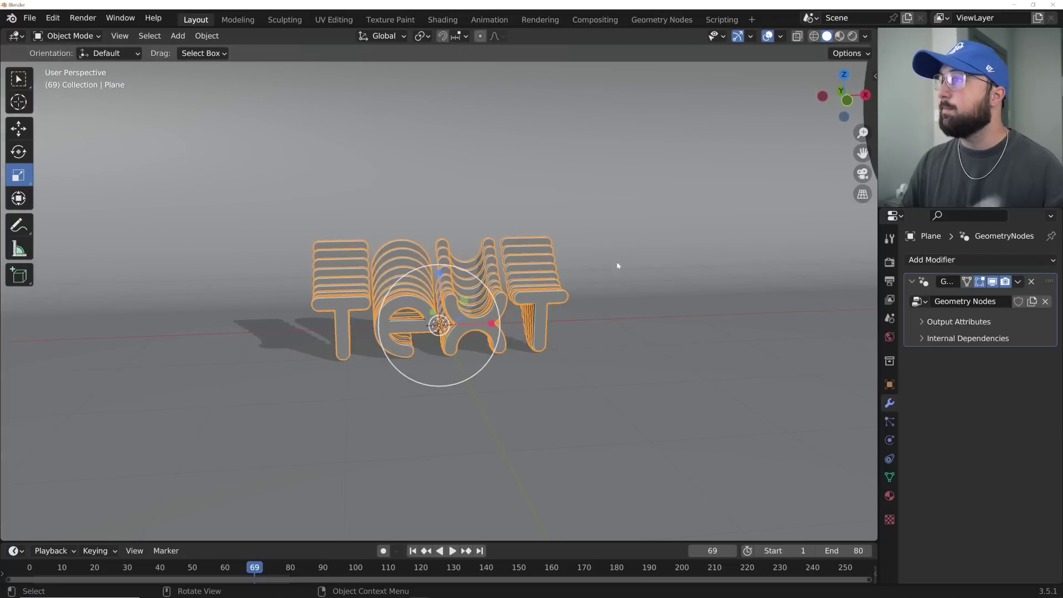
# Step: Set all Cycles light path max bounces to 1: total, diffuse, glossy, transmission, volume and transparent
pyautogui.click(891, 263)
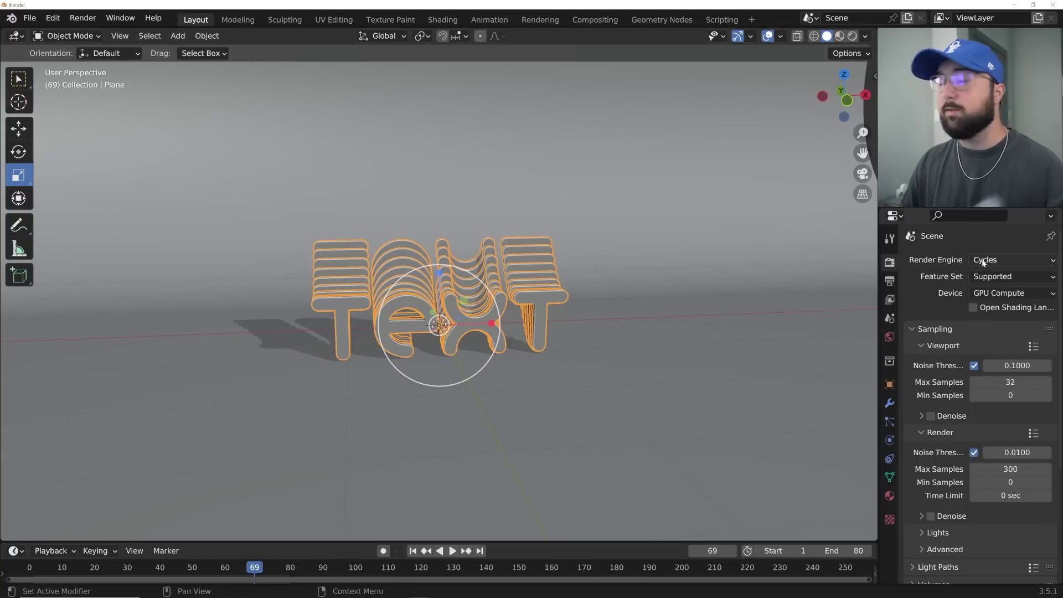
pyautogui.scroll(-3, 973, 427)
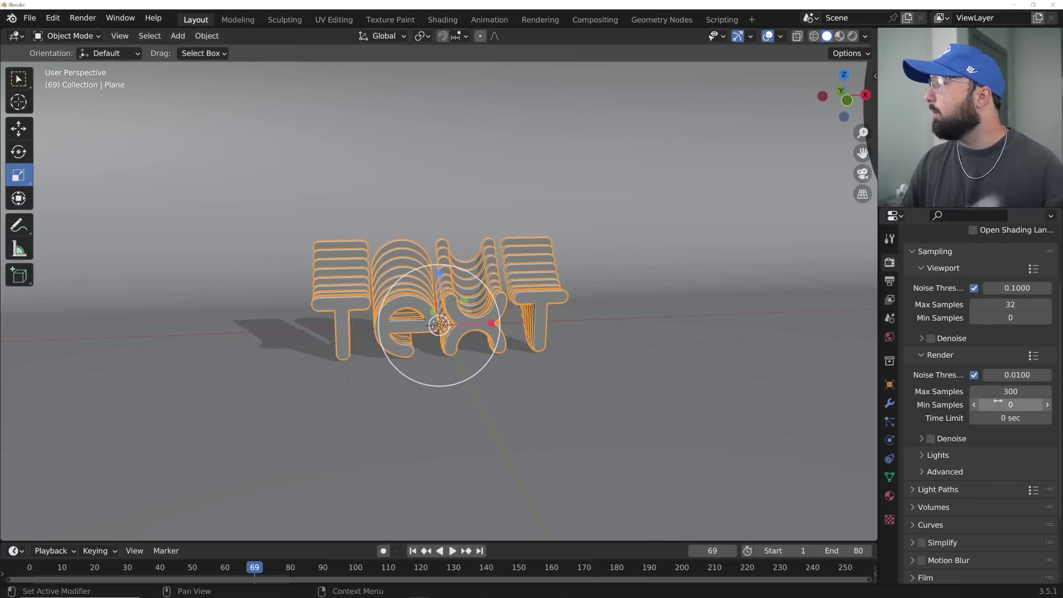
pyautogui.click(937, 491)
pyautogui.scroll(-4, 938, 493)
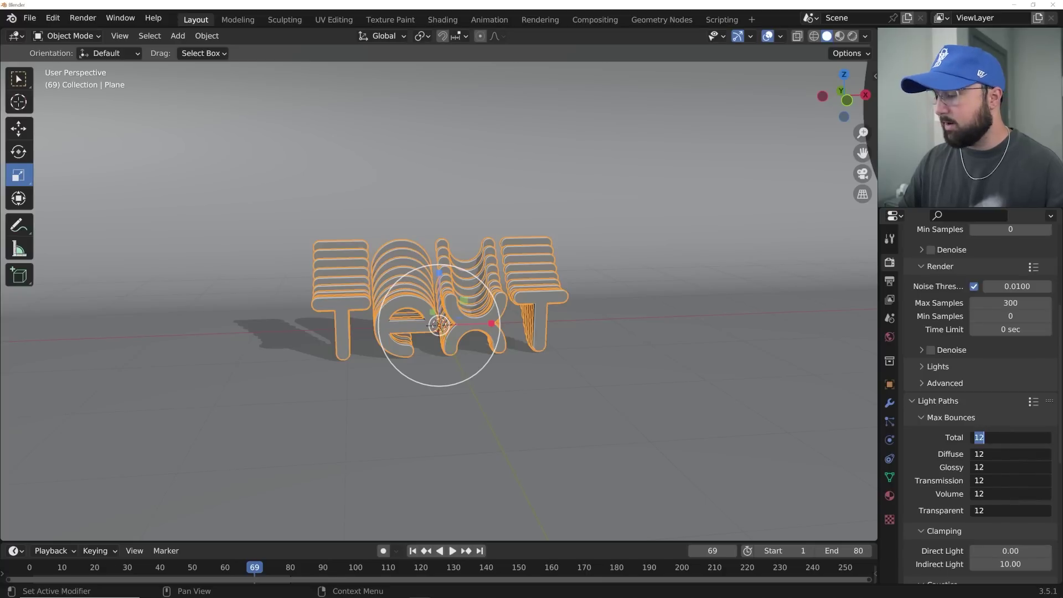
pyautogui.write('1')
pyautogui.press('Return')
pyautogui.scroll(-4, 1013, 412)
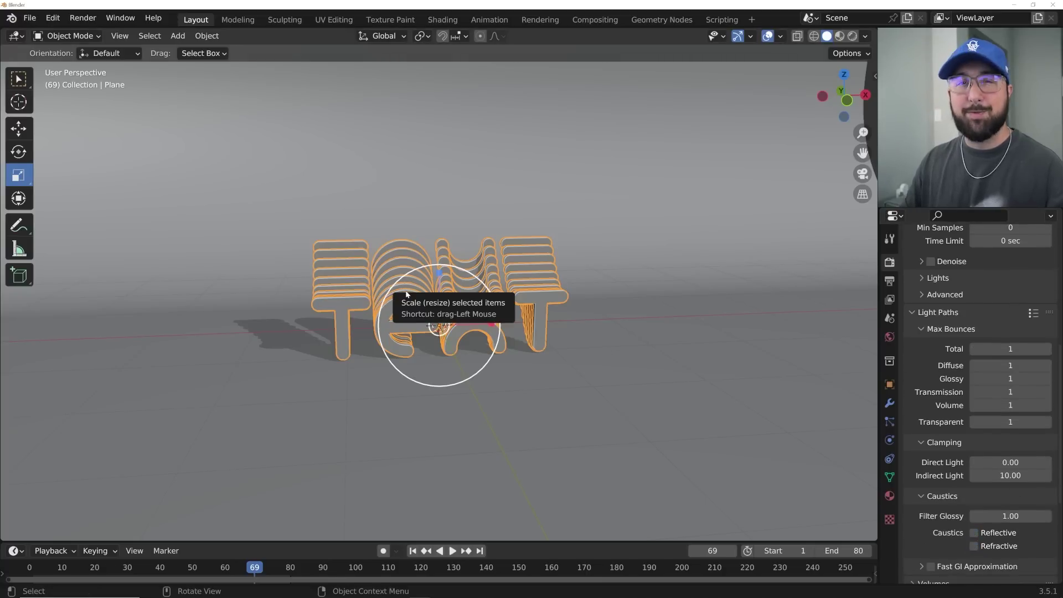
pyautogui.moveTo(407, 293); pyautogui.dragTo(697, 310, button='middle')
pyautogui.scroll(3, 1034, 395)
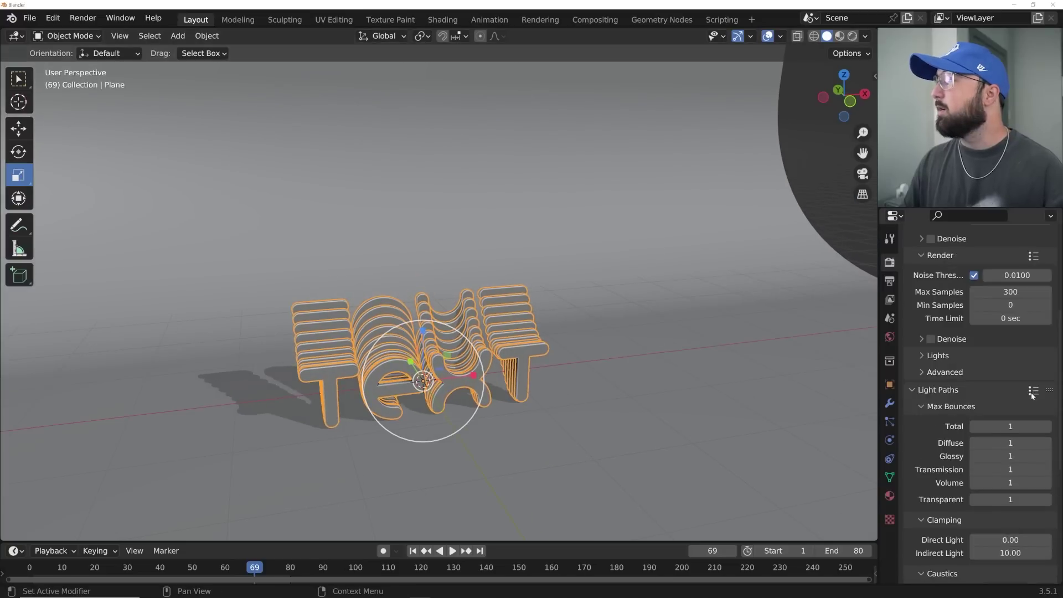
pyautogui.scroll(7, 1008, 387)
# Step: Switch the viewport to rendered shading and add a spot light to the scene
pyautogui.moveTo(576, 310); pyautogui.dragTo(684, 180, button='middle')
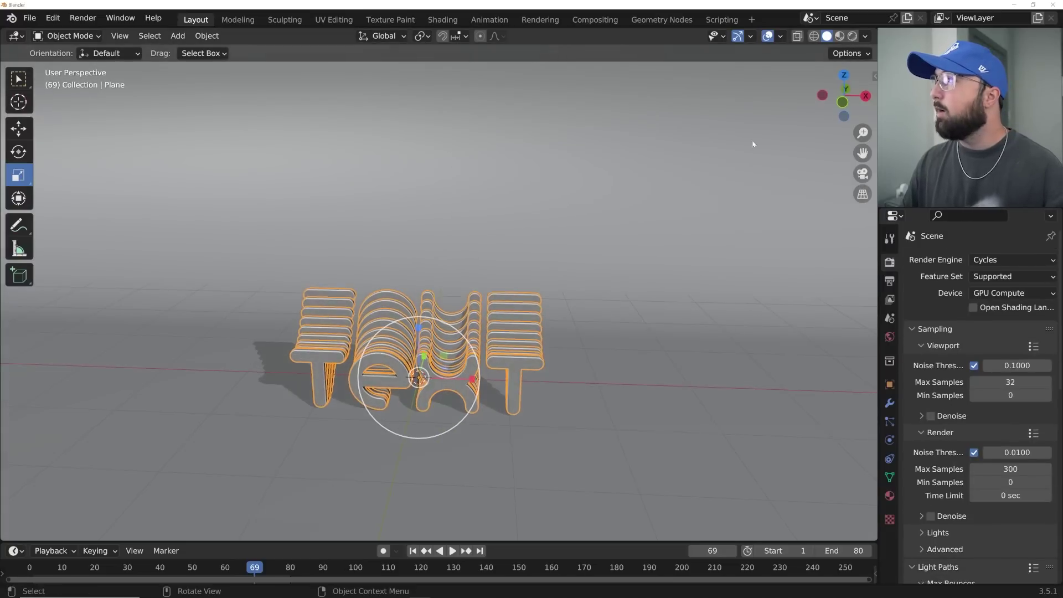
pyautogui.click(852, 36)
pyautogui.moveTo(680, 311); pyautogui.dragTo(559, 318, button='middle')
pyautogui.hotkey('shift', 'a')
pyautogui.moveTo(461, 491)
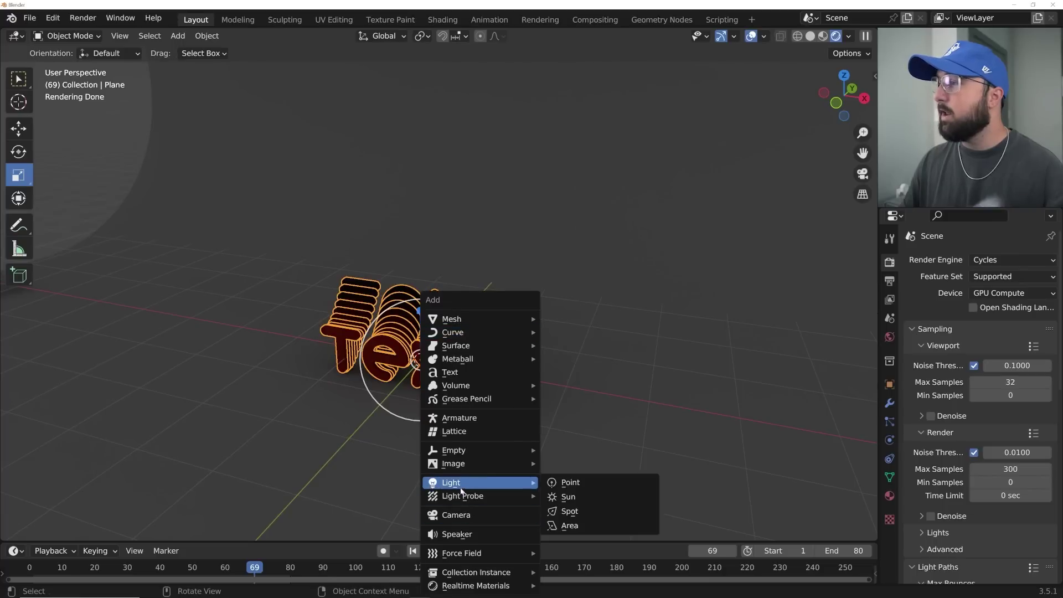
pyautogui.click(567, 511)
# Step: Scale the spot light and position it high above the floor, slightly in front of the text
pyautogui.moveTo(519, 501); pyautogui.dragTo(519, 435, button='middle')
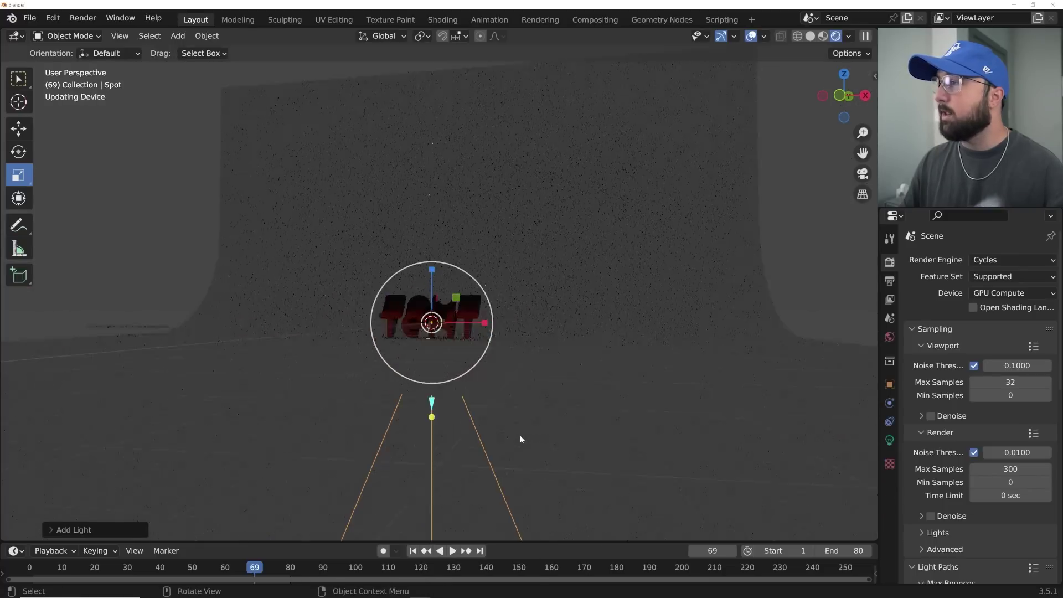
pyautogui.press('s')
pyautogui.click(489, 345)
pyautogui.moveTo(494, 348); pyautogui.dragTo(507, 356, button='middle')
pyautogui.press('g')
pyautogui.click(734, 183)
pyautogui.moveTo(735, 180); pyautogui.dragTo(569, 297, button='middle')
pyautogui.press('g')
pyautogui.click(482, 333)
pyautogui.moveTo(482, 333); pyautogui.dragTo(470, 371, button='middle')
pyautogui.press('g')
pyautogui.click(455, 275)
pyautogui.press('g')
pyautogui.click(461, 438)
pyautogui.moveTo(461, 438); pyautogui.dragTo(462, 329, button='middle')
pyautogui.press('g')
pyautogui.click(473, 376)
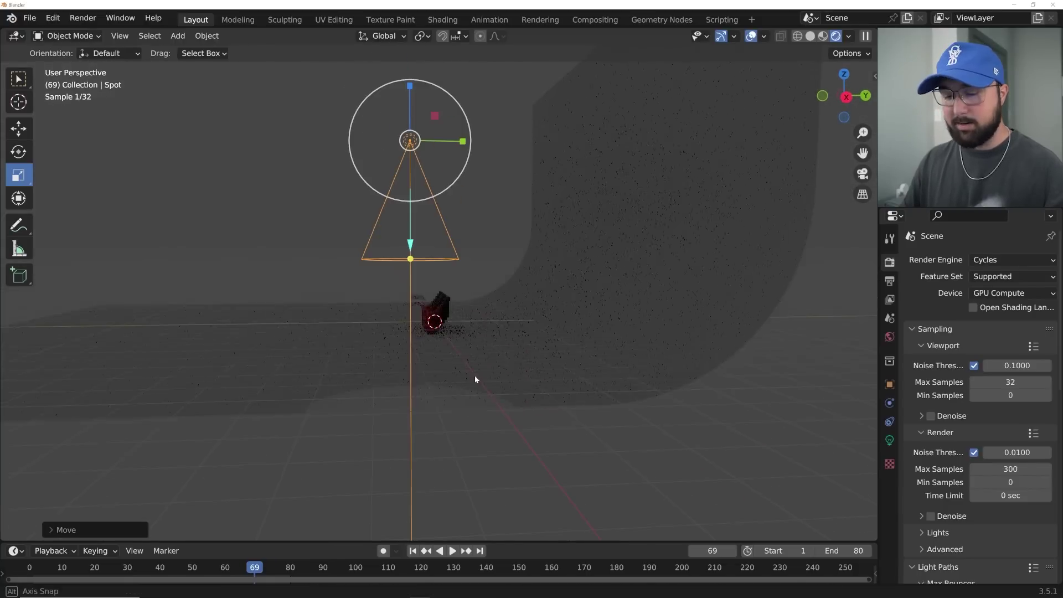
# Step: Rotate the spot light to aim it at the text and set its power to 50000 W
pyautogui.moveTo(475, 367)
pyautogui.mouseDown(button='middle')
pyautogui.moveTo(470, 345)
pyautogui.moveTo(484, 360)
pyautogui.moveTo(531, 360)
pyautogui.moveTo(493, 361)
pyautogui.mouseUp(button='middle')
pyautogui.press('r')
pyautogui.press('r')
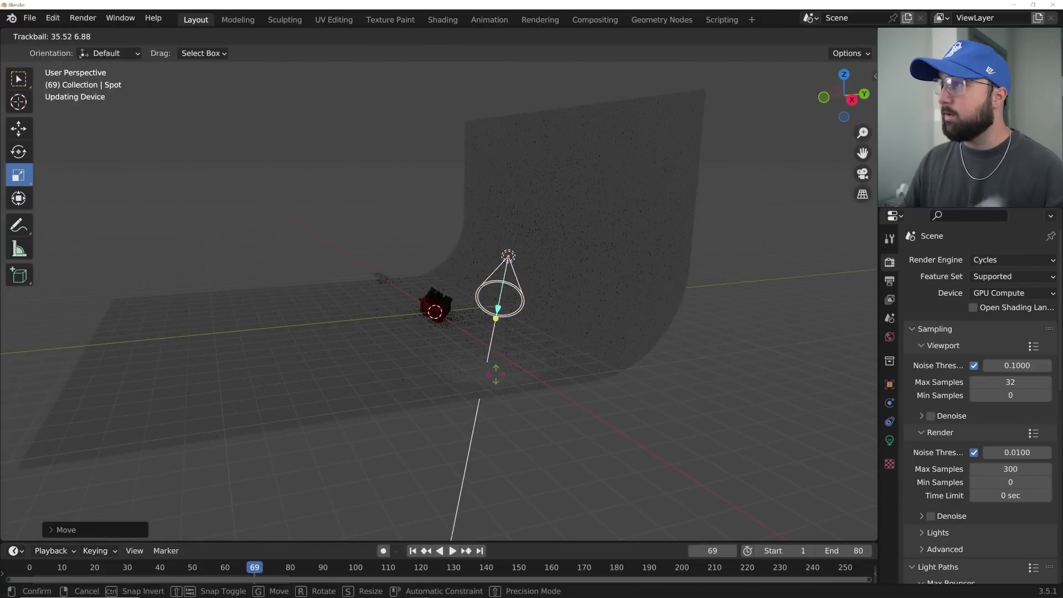
pyautogui.click(509, 256)
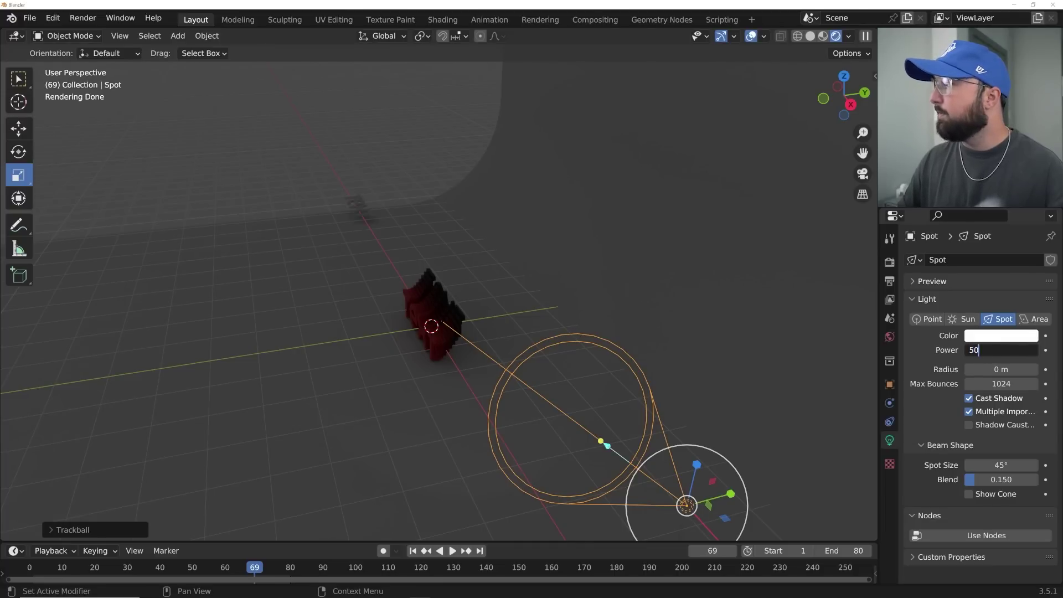
pyautogui.press('Return')
pyautogui.moveTo(534, 372); pyautogui.dragTo(637, 360, button='middle')
pyautogui.scroll(4, 606, 361)
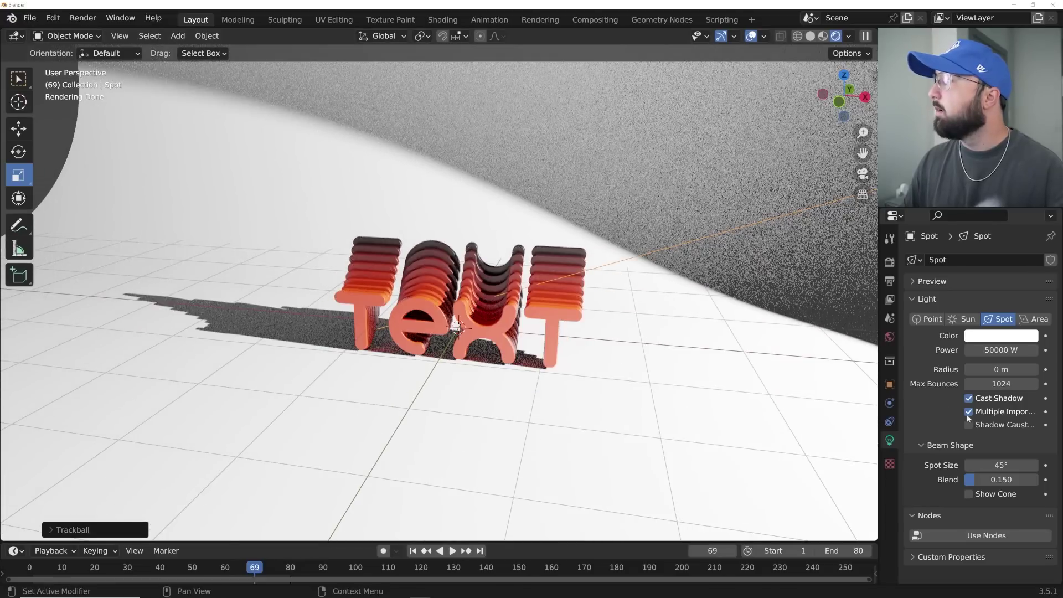
# Step: Narrow the spot light's cone to a spot size of about 6.46° and re-aim the beam across the letters
pyautogui.moveTo(1001, 465); pyautogui.dragTo(940, 465)
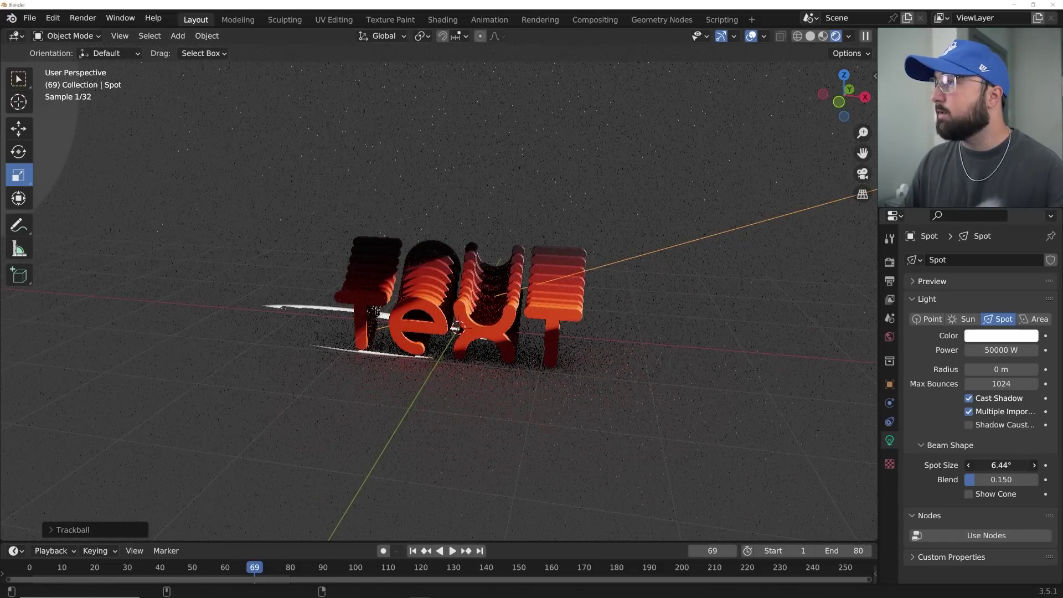
pyautogui.scroll(3, 506, 308)
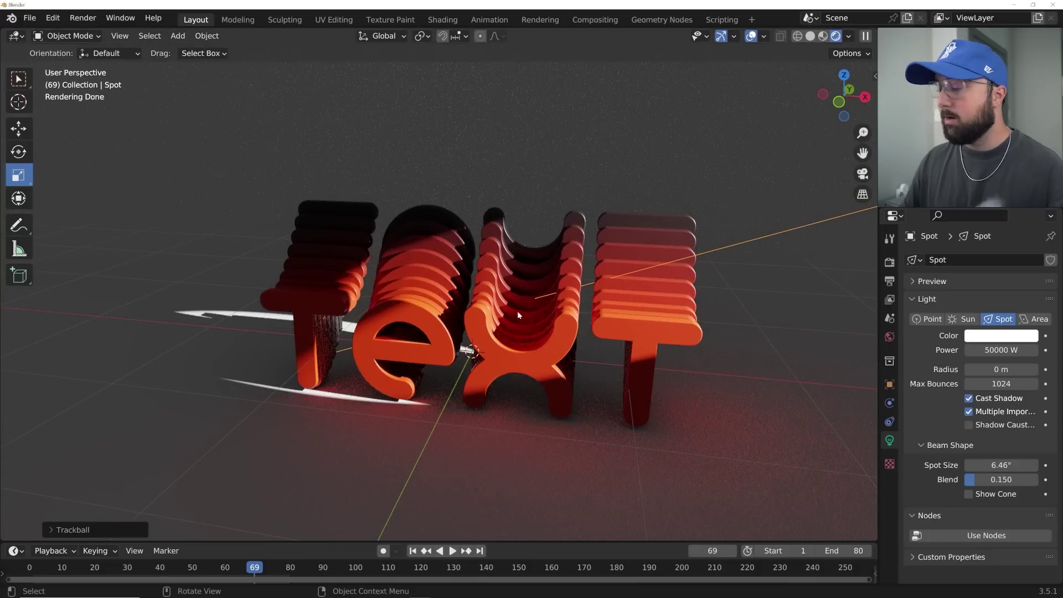
pyautogui.press('r')
pyautogui.press('r')
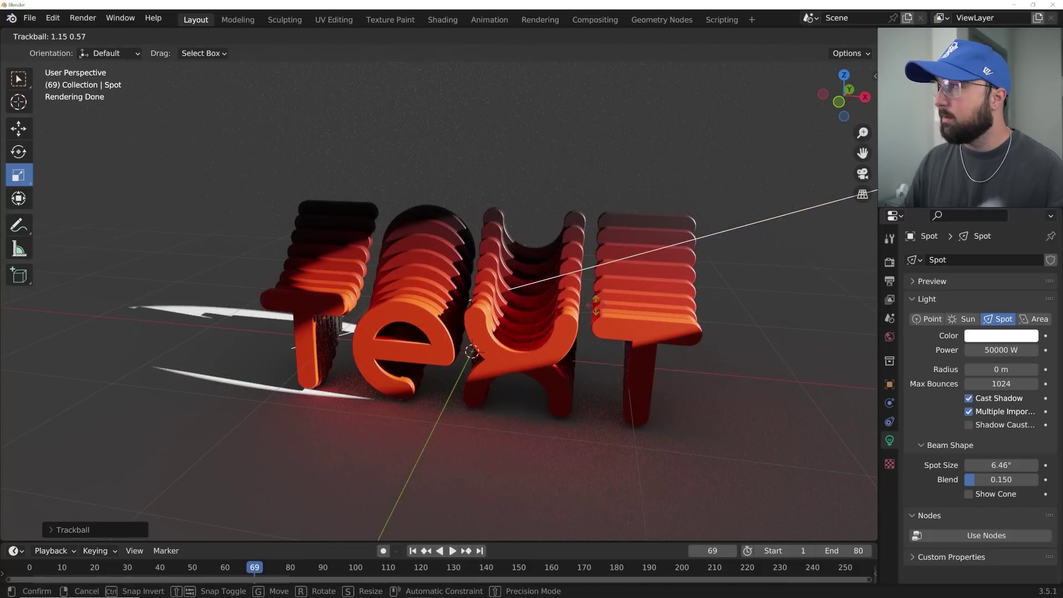
pyautogui.click(596, 309)
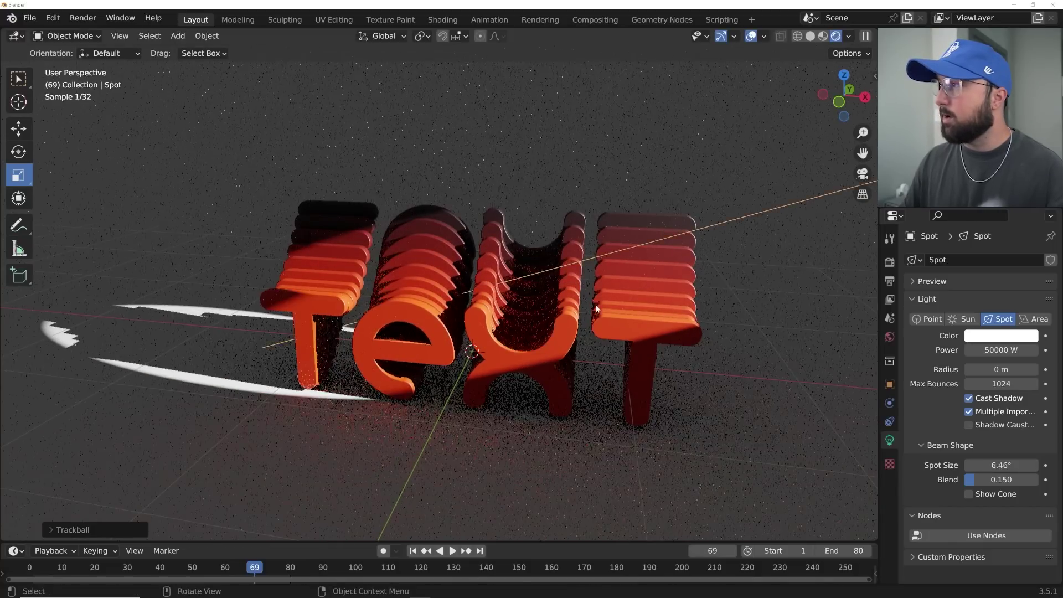
# Step: Soften the spot light with a radius of about 1.88 m and raise its power to 200000 W
pyautogui.moveTo(995, 369)
pyautogui.mouseDown()
pyautogui.moveTo(1035, 369)
pyautogui.moveTo(996, 365)
pyautogui.mouseUp()
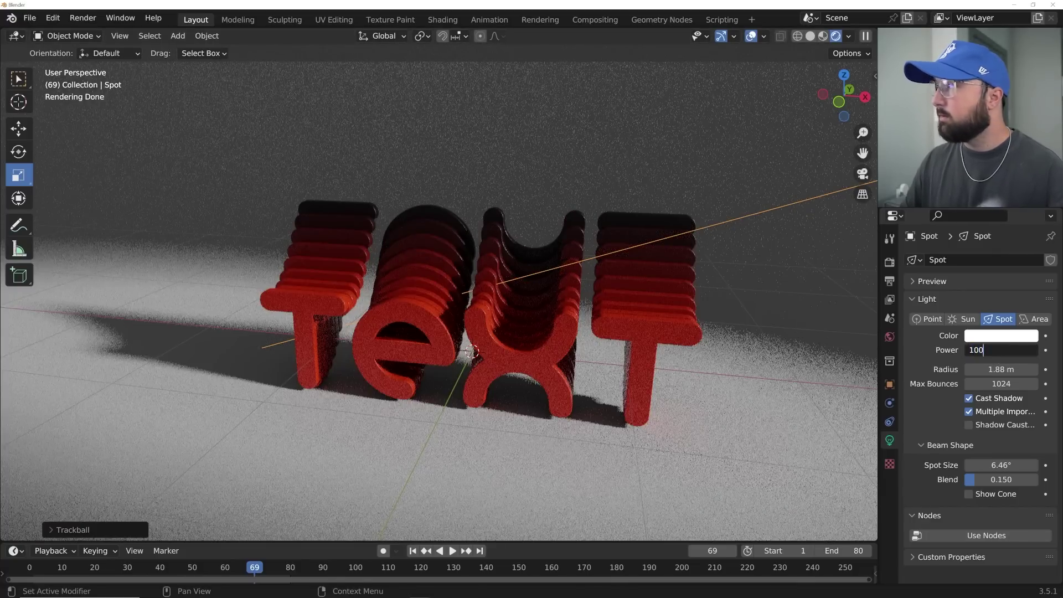
pyautogui.press('Return')
pyautogui.moveTo(596, 330); pyautogui.dragTo(607, 317, button='middle')
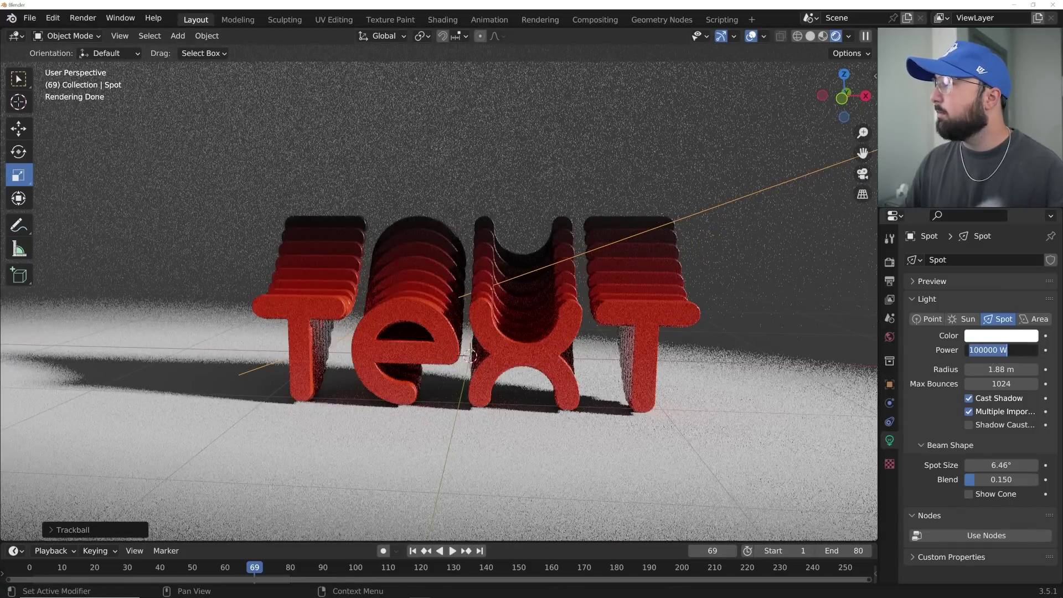
pyautogui.press('Return')
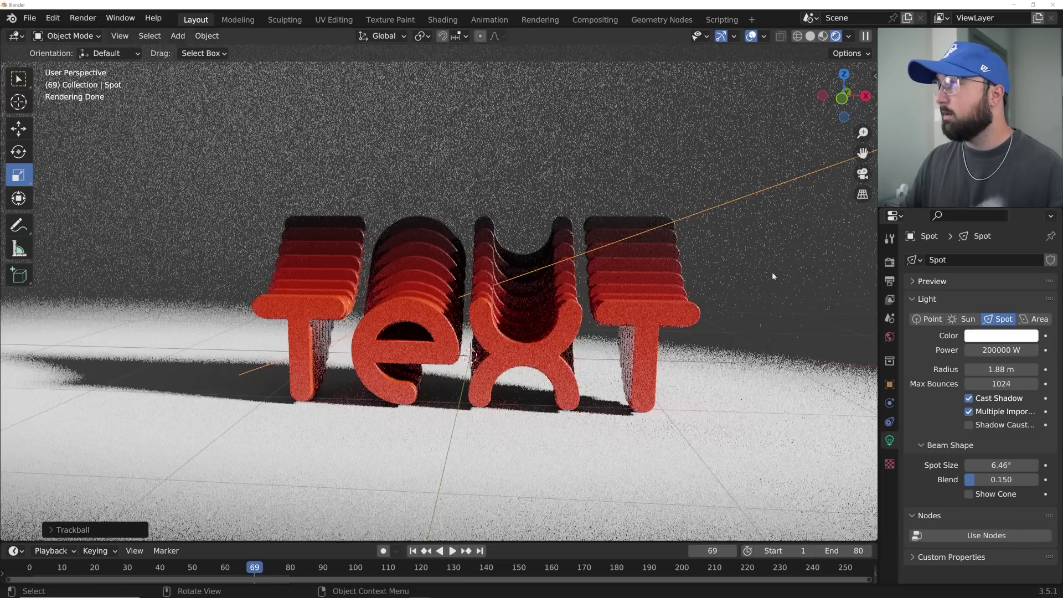
# Step: Add an area light to the scene and raise it straight up, high above the text
pyautogui.scroll(-4, 567, 281)
pyautogui.moveTo(557, 303); pyautogui.dragTo(756, 342, button='middle')
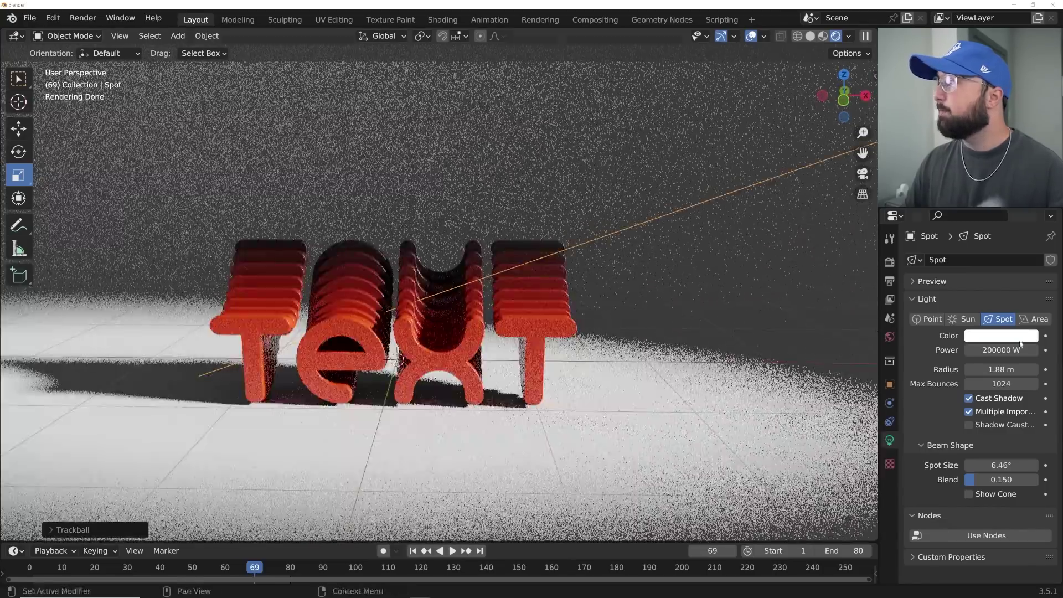
pyautogui.hotkey('shift', 'a')
pyautogui.moveTo(514, 339)
pyautogui.click(588, 379)
pyautogui.scroll(-4, 97, 160)
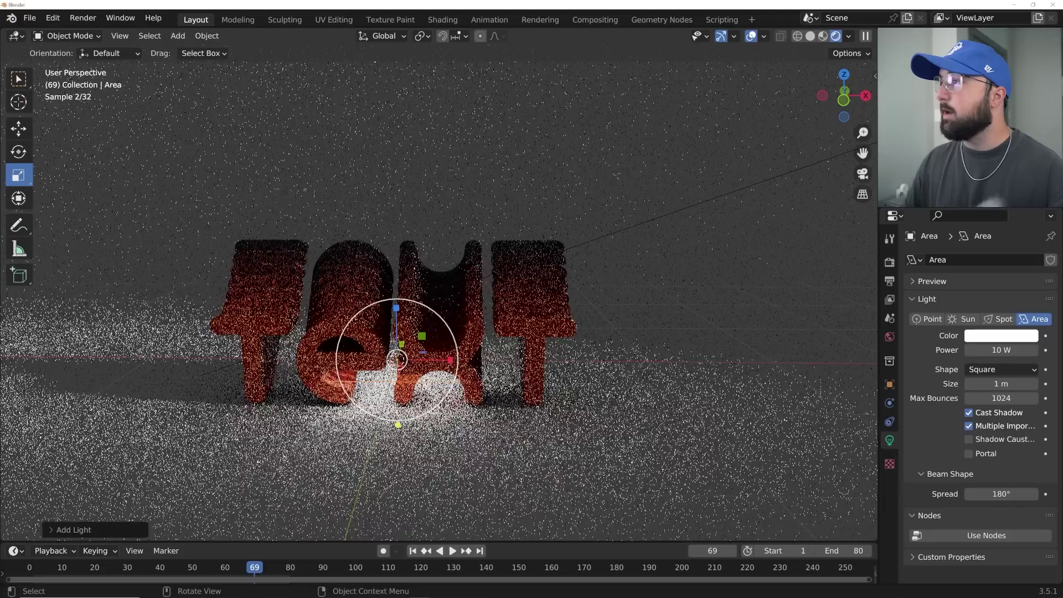
pyautogui.click(24, 128)
pyautogui.keyDown('shift'); pyautogui.moveTo(259, 184); pyautogui.dragTo(264, 236, button='middle'); pyautogui.keyUp('shift')
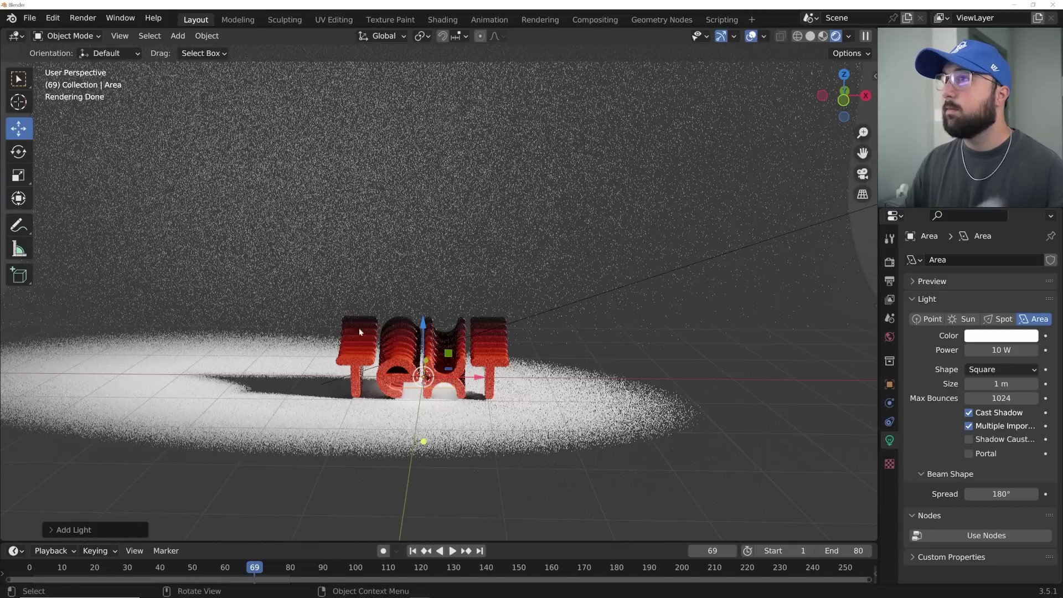
pyautogui.moveTo(424, 326); pyautogui.dragTo(426, 115)
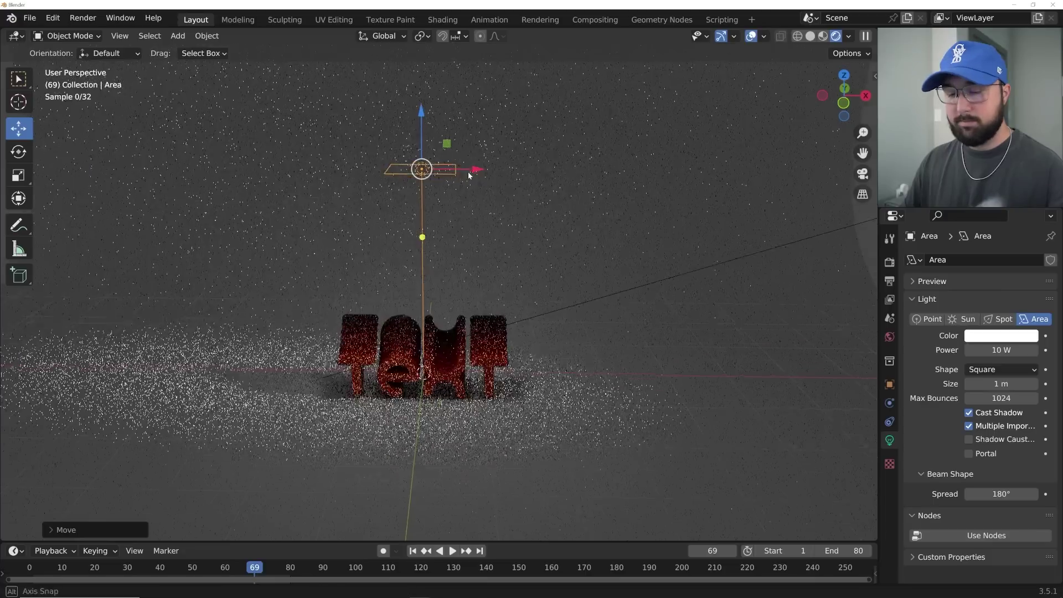
# Step: Scale up the area light until it spans well beyond the text and set its power to about 213.3 W
pyautogui.moveTo(465, 168); pyautogui.dragTo(466, 182, button='middle')
pyautogui.press('s')
pyautogui.click(643, 199)
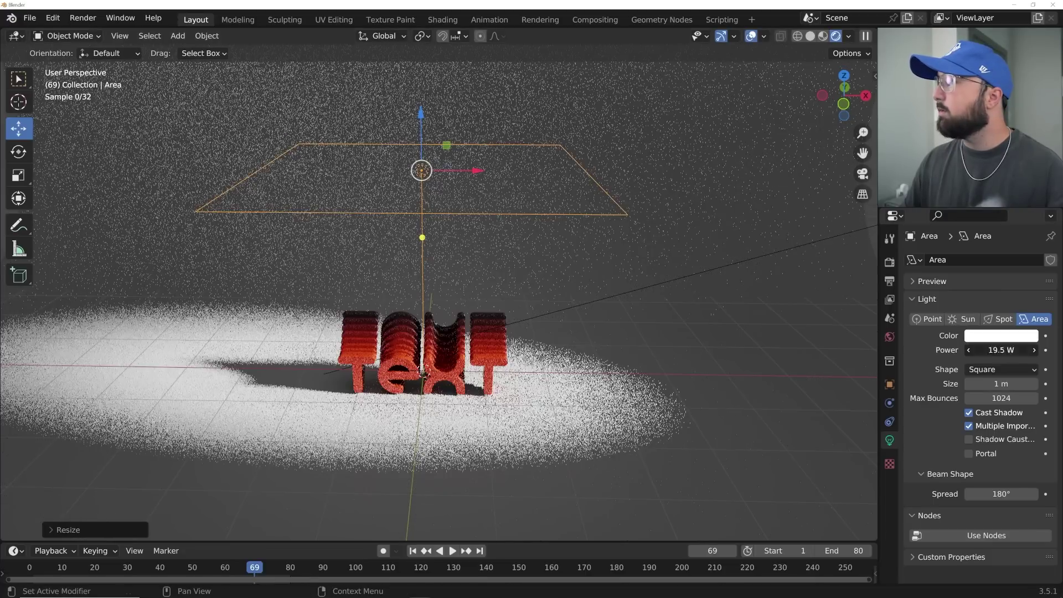
pyautogui.moveTo(996, 350); pyautogui.dragTo(1034, 350)
pyautogui.scroll(4, 464, 374)
pyautogui.moveTo(464, 374); pyautogui.dragTo(543, 235, button='middle')
pyautogui.scroll(2, 557, 321)
pyautogui.moveTo(584, 302); pyautogui.dragTo(622, 377, button='middle')
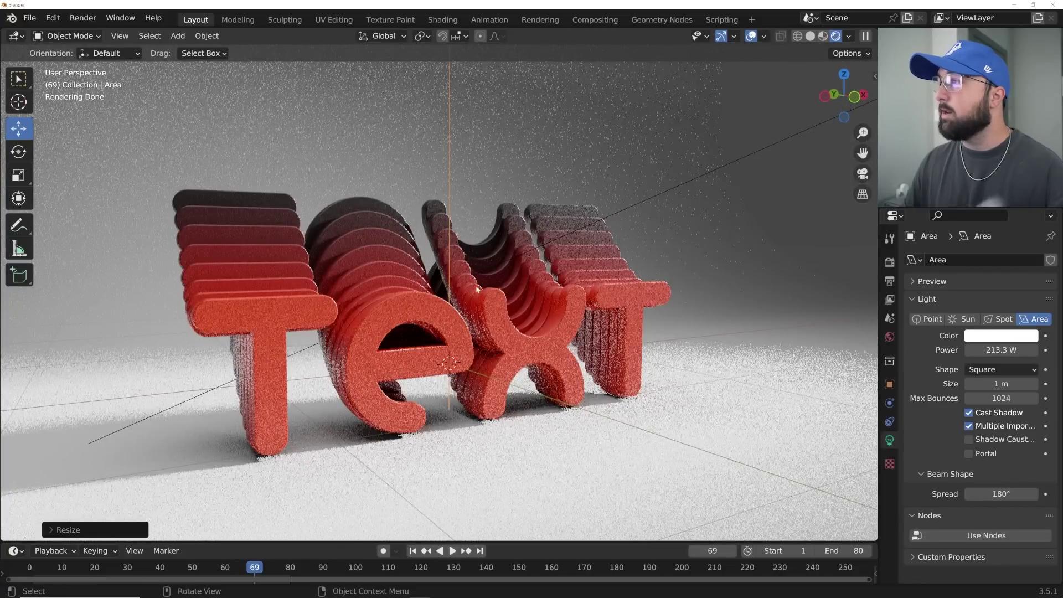
# Step: Return the viewport to solid shading, add a camera and align it to the current view
pyautogui.click(810, 36)
pyautogui.scroll(-3, 489, 274)
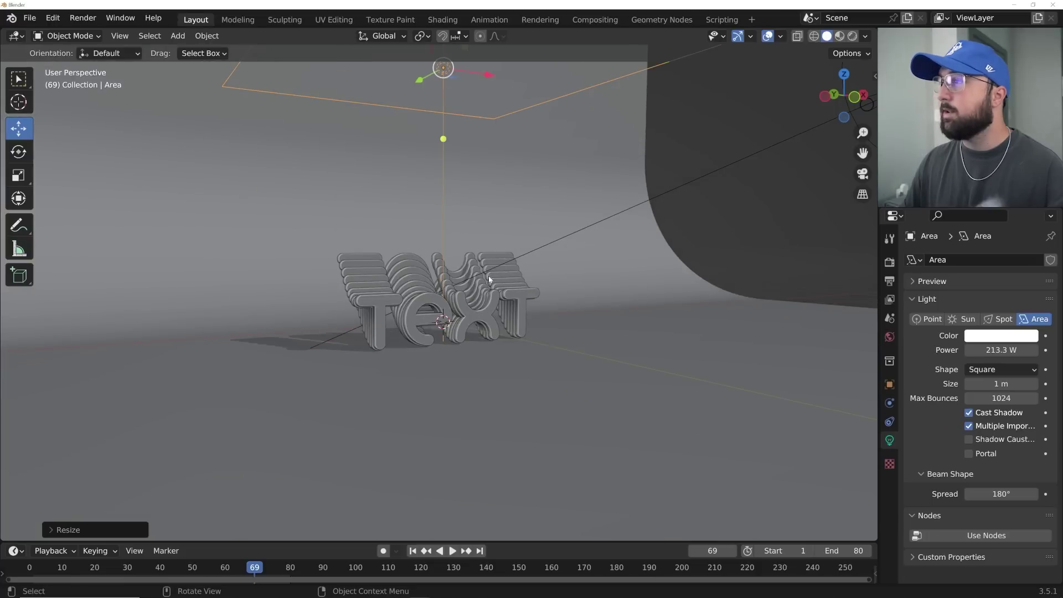
pyautogui.hotkey('shift', 'a')
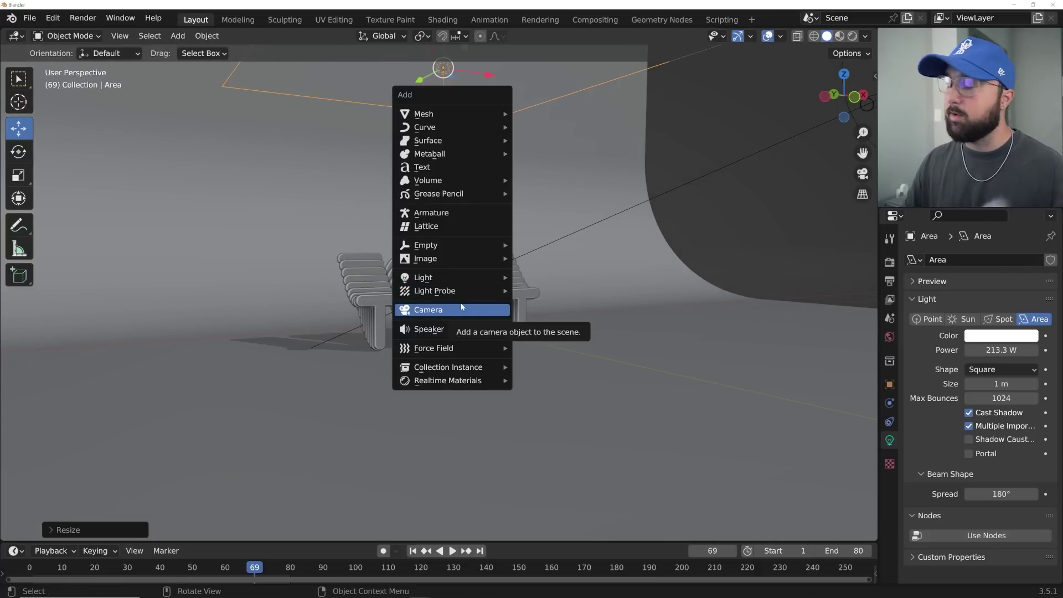
pyautogui.press('Escape')
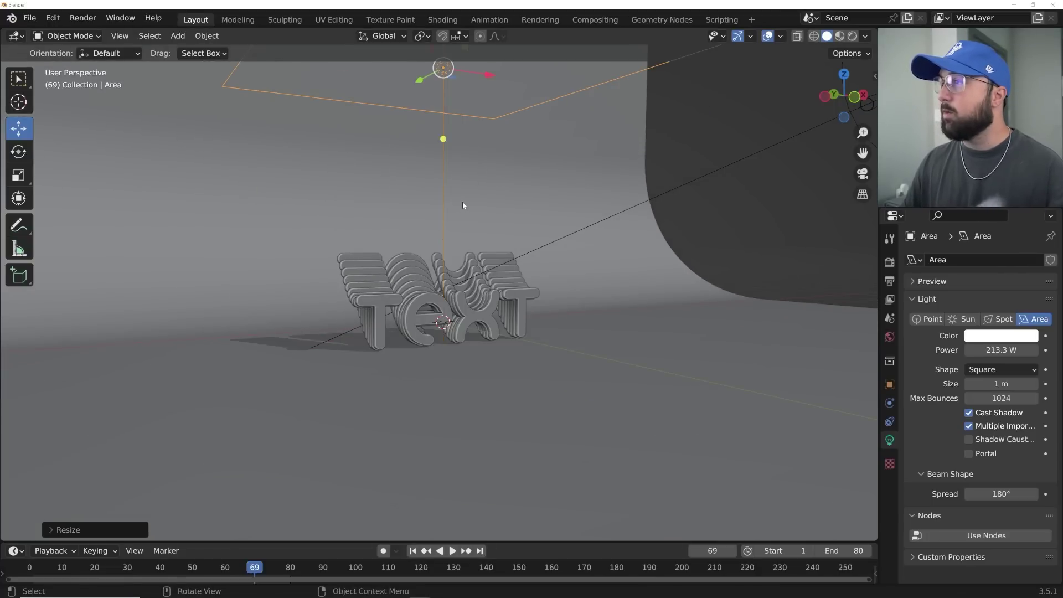
pyautogui.hotkey('shift', 'a')
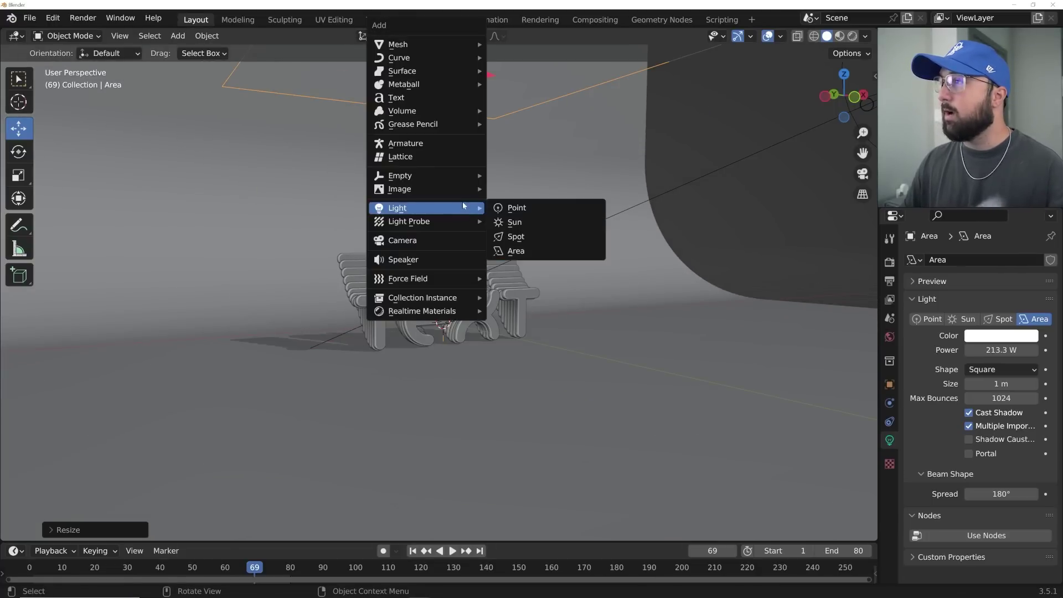
pyautogui.click(420, 241)
pyautogui.press('ctrl+KP_0')
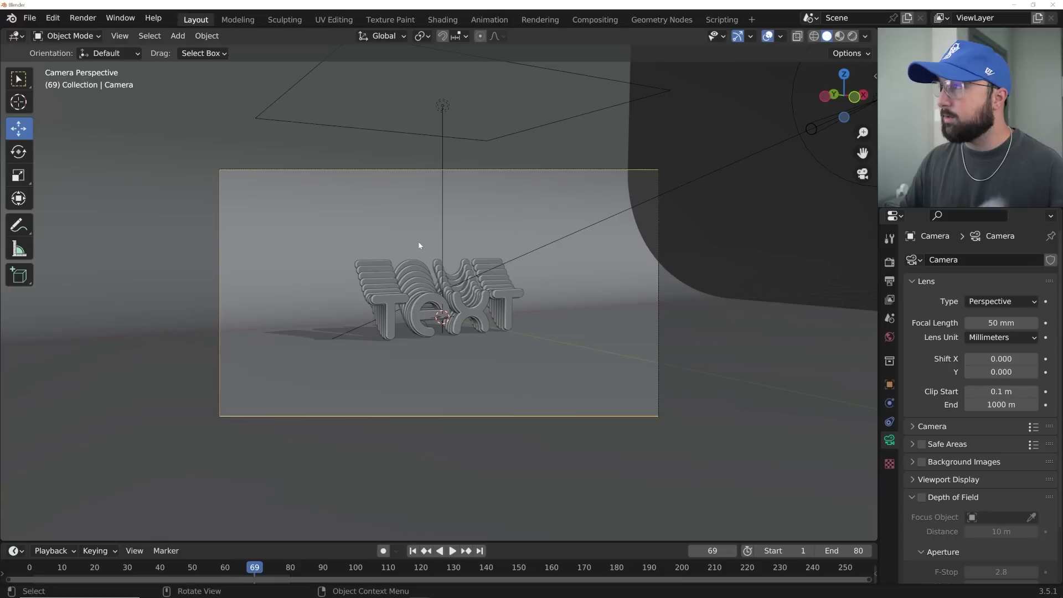
# Step: Move the camera back from the text along its local Z axis by about 7.4 m
pyautogui.press('g')
pyautogui.press('z')
pyautogui.press('z')
pyautogui.click(445, 255)
pyautogui.press('g')
pyautogui.press('z')
pyautogui.press('z')
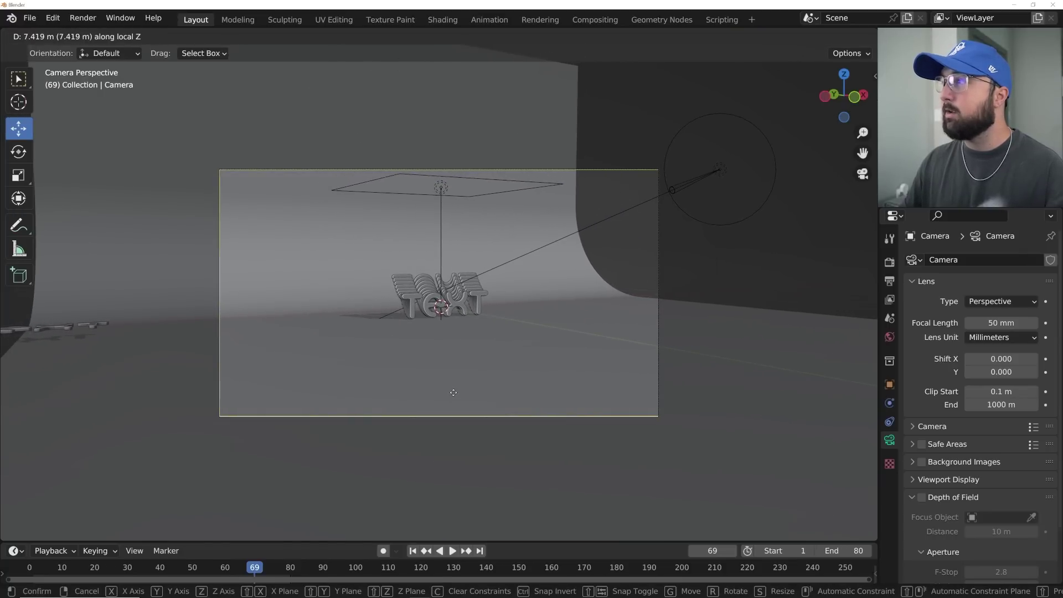
pyautogui.click(453, 393)
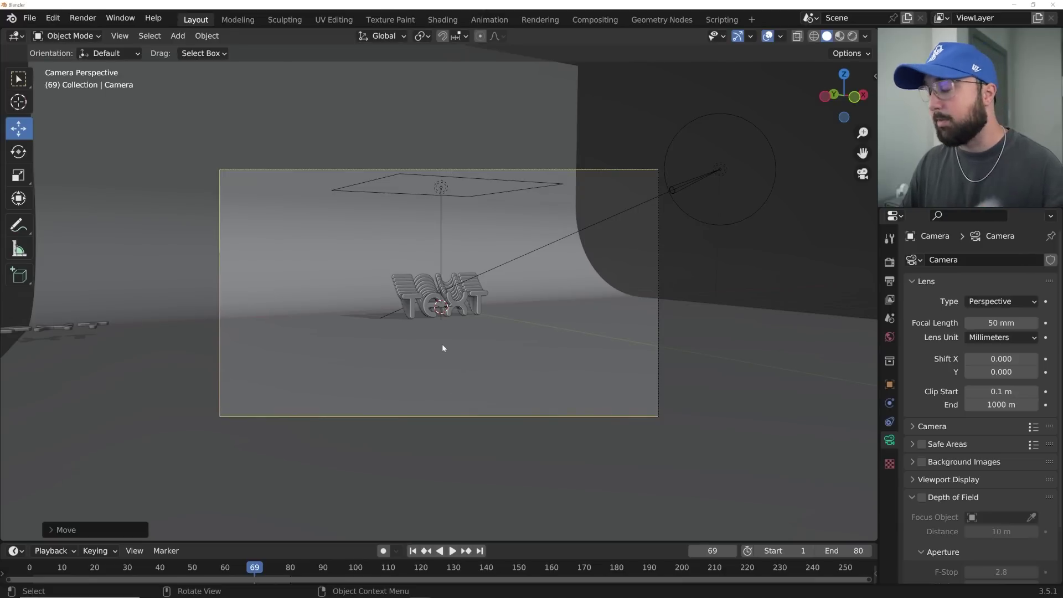
pyautogui.scroll(3, 470, 318)
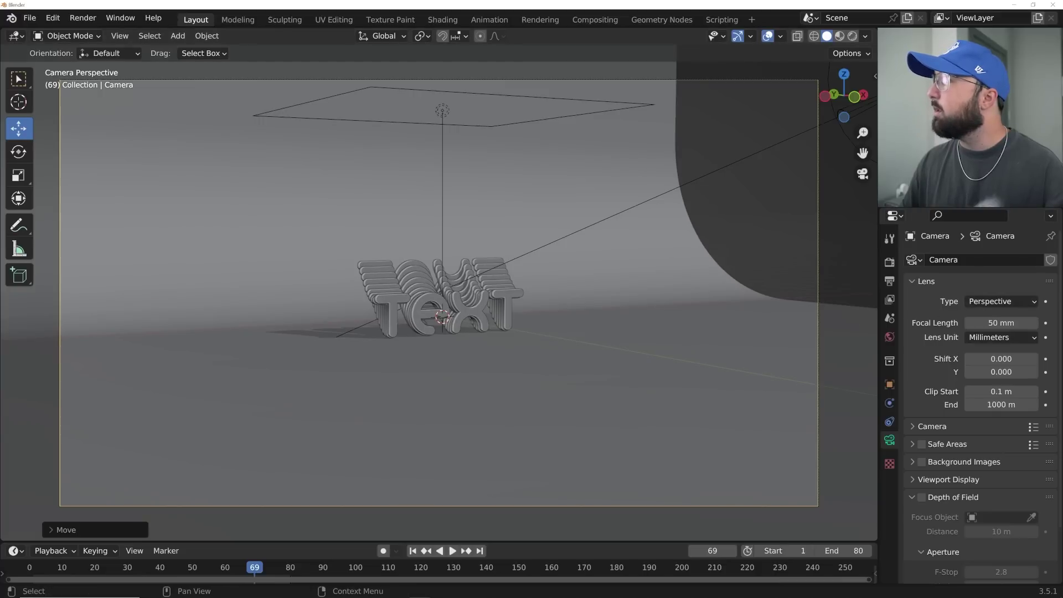
# Step: Make the camera orthographic with a scale of about 3.670 and adjust its transform to centre the text in the frame
pyautogui.click(942, 119)
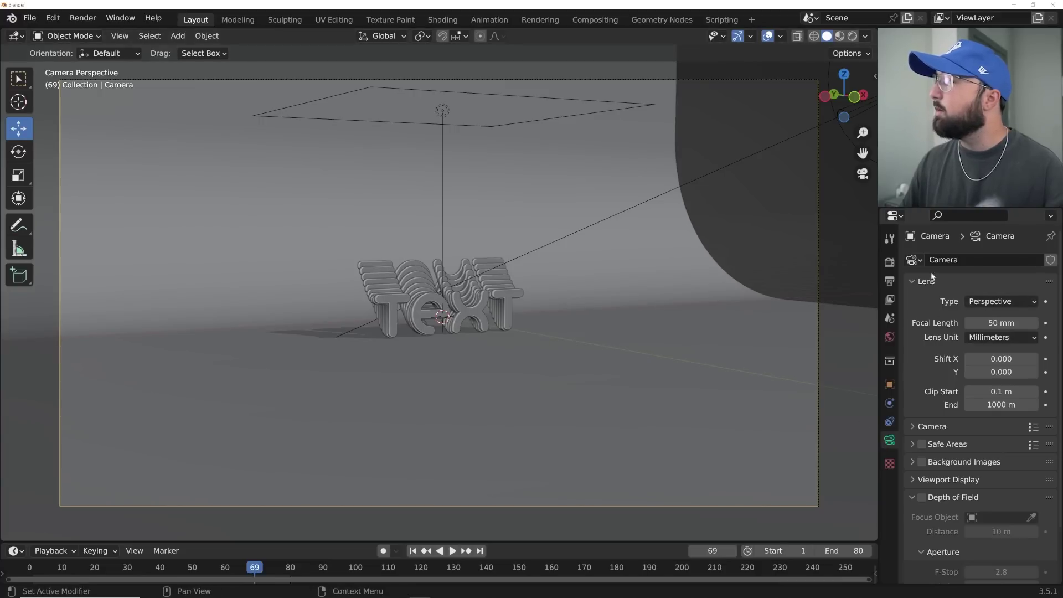
pyautogui.click(1000, 302)
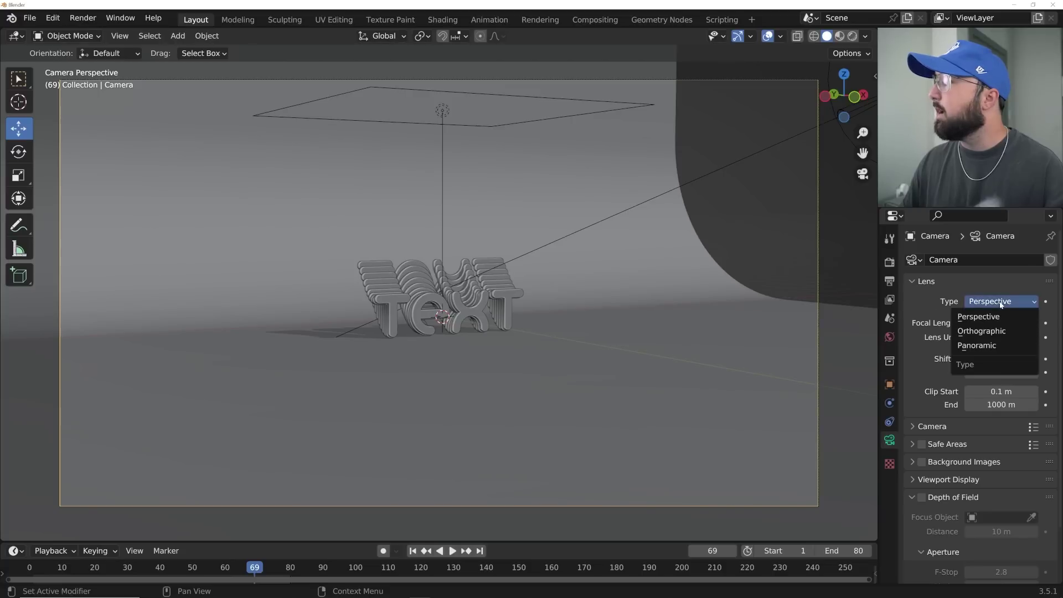
pyautogui.click(993, 331)
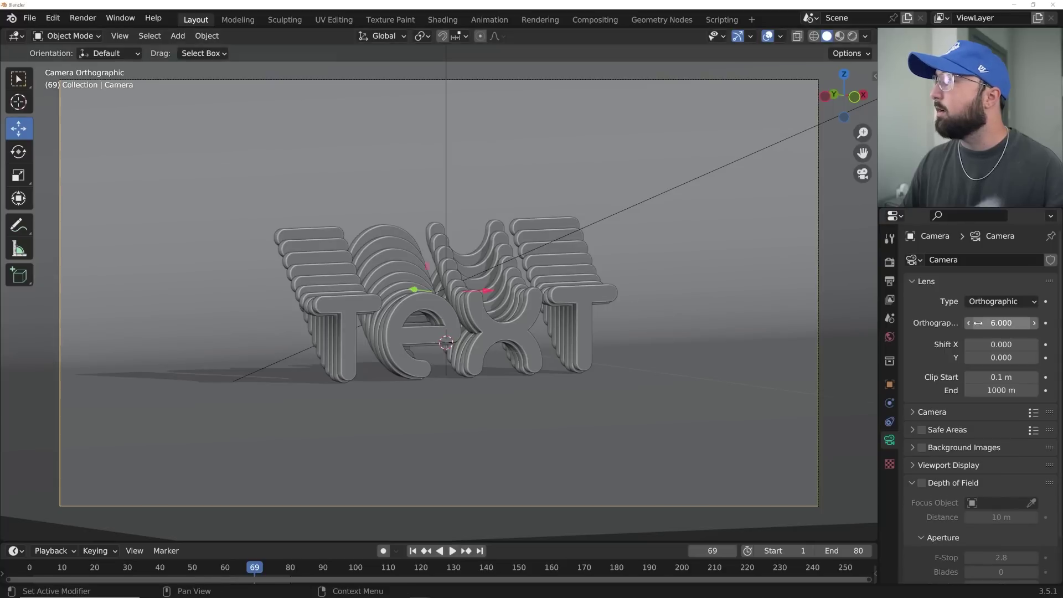
pyautogui.moveTo(1001, 323); pyautogui.dragTo(969, 322)
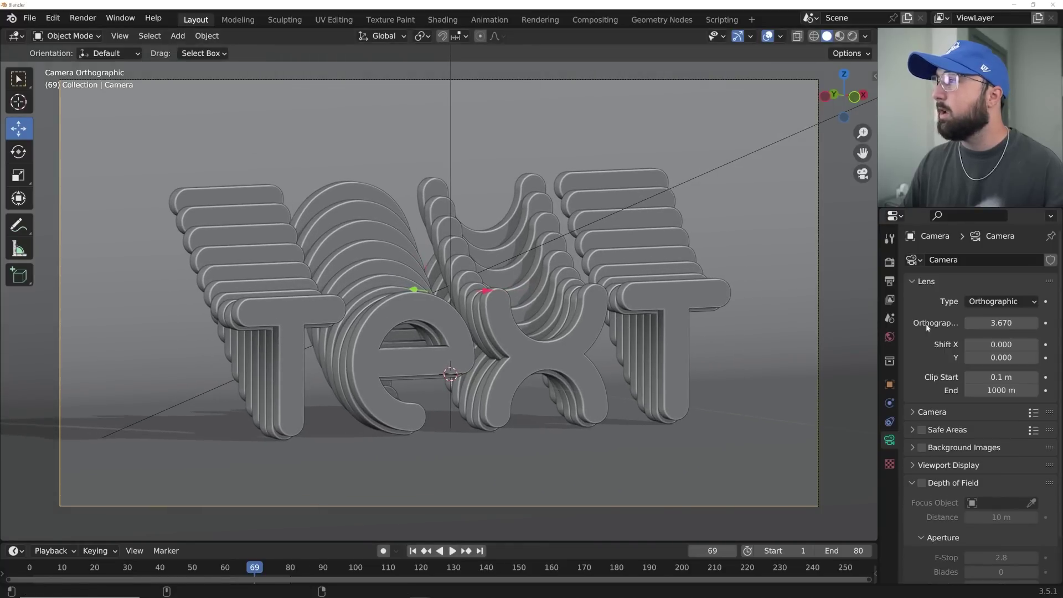
pyautogui.click(889, 384)
pyautogui.moveTo(994, 344); pyautogui.dragTo(989, 371)
# Step: Play the wave animation through the camera in solid and rendered shading, hide the viewport overlays and gizmos, and return to solid shading
pyautogui.press('space')
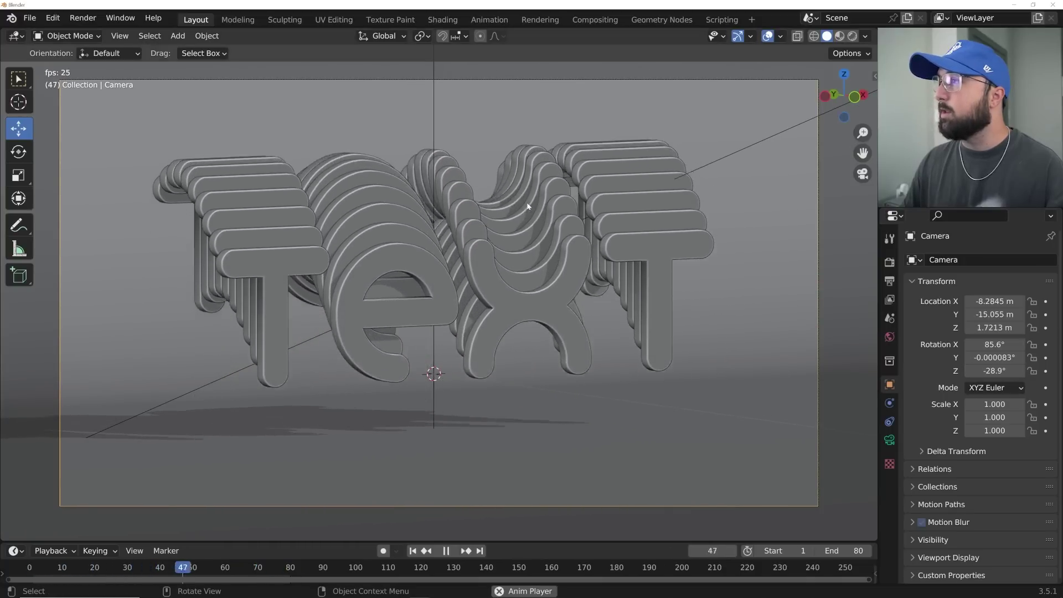
pyautogui.press('space')
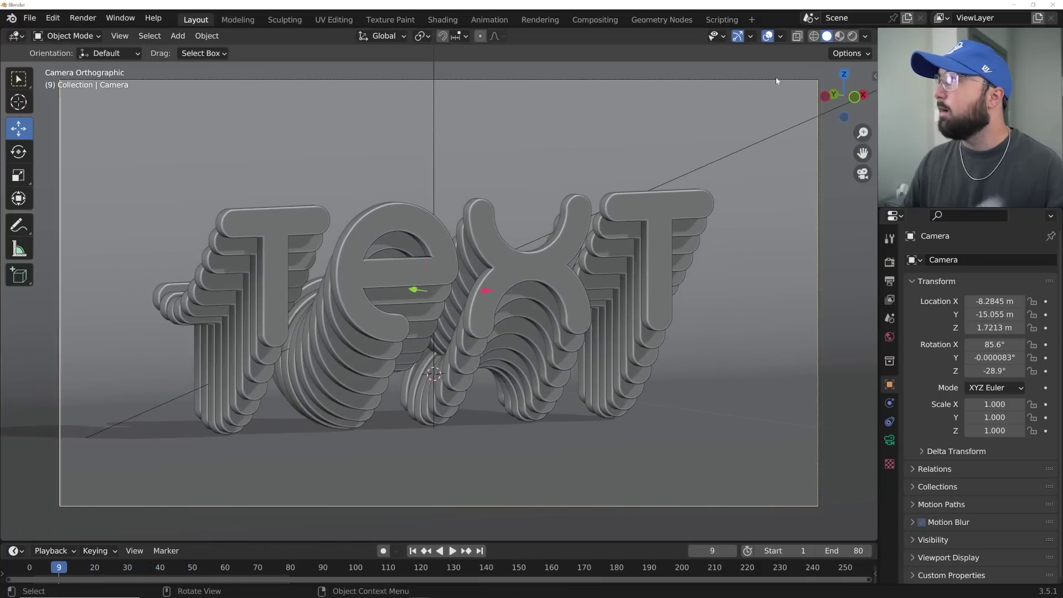
pyautogui.click(852, 36)
pyautogui.press('space')
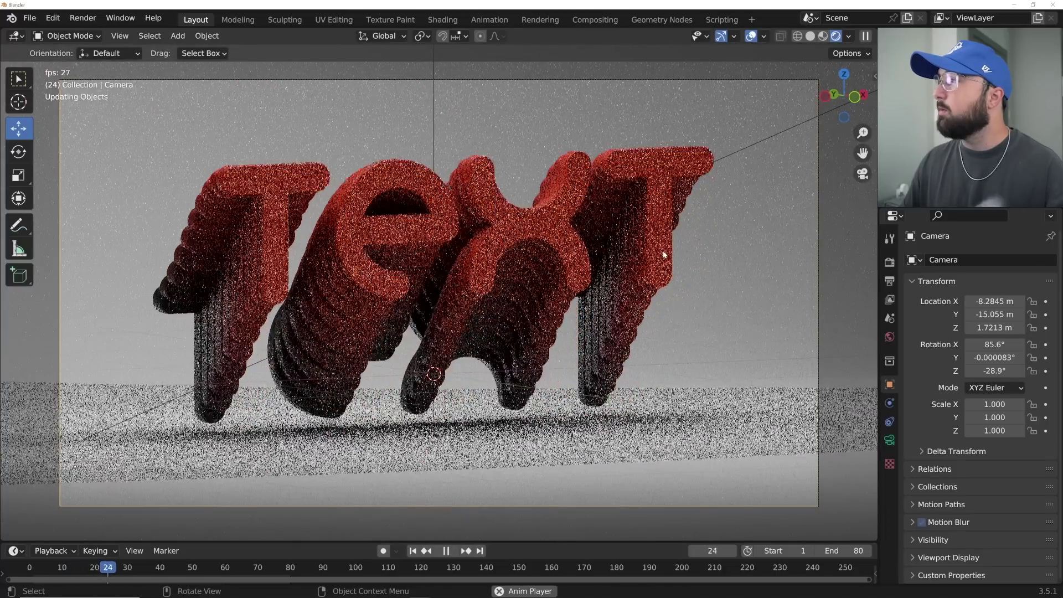
pyautogui.press('space')
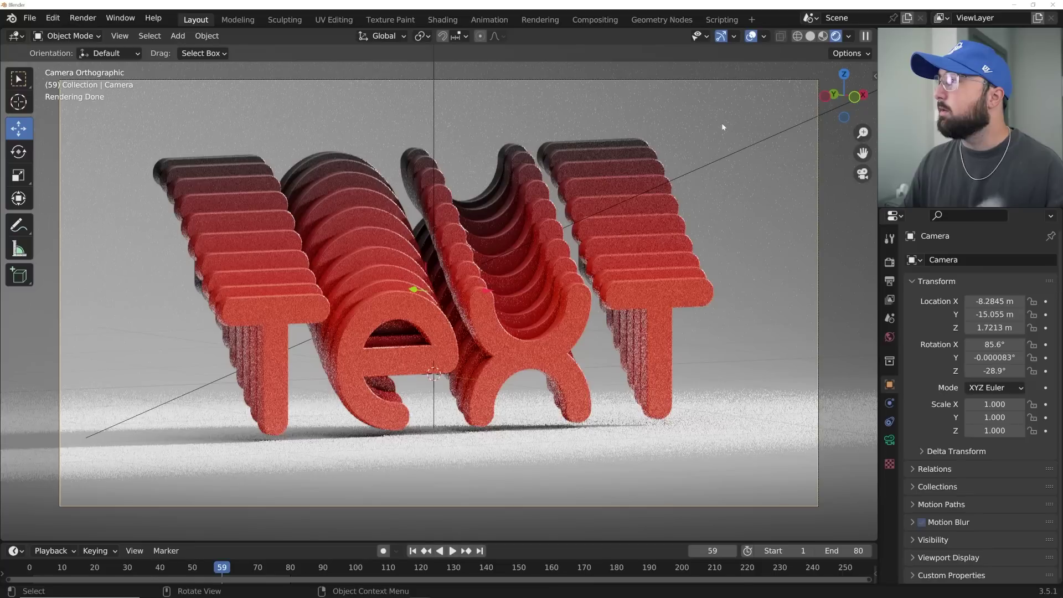
pyautogui.press('space')
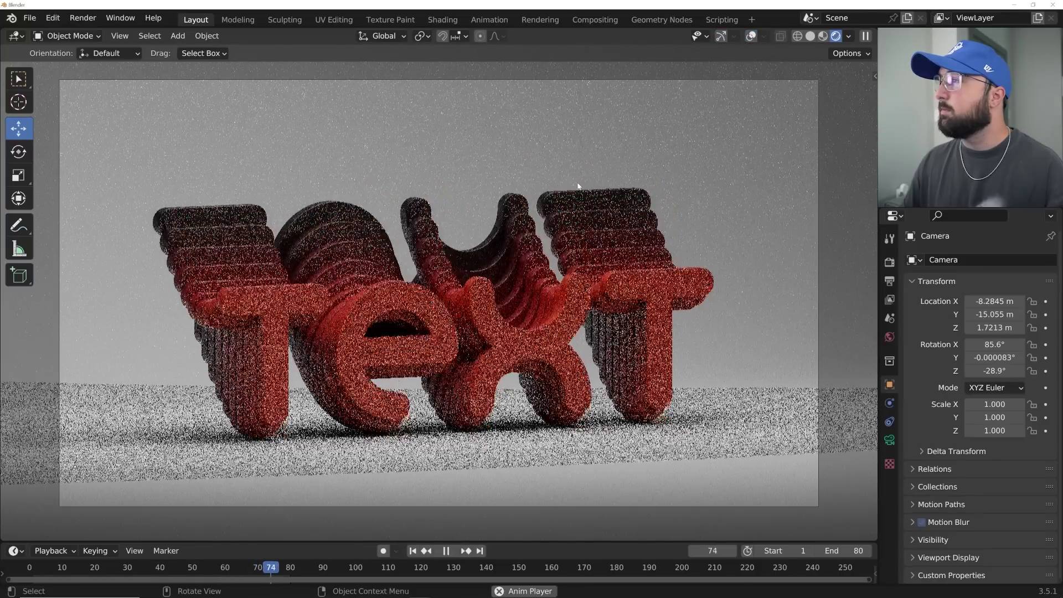
pyautogui.press('space')
pyautogui.press('space')
pyautogui.press('space')
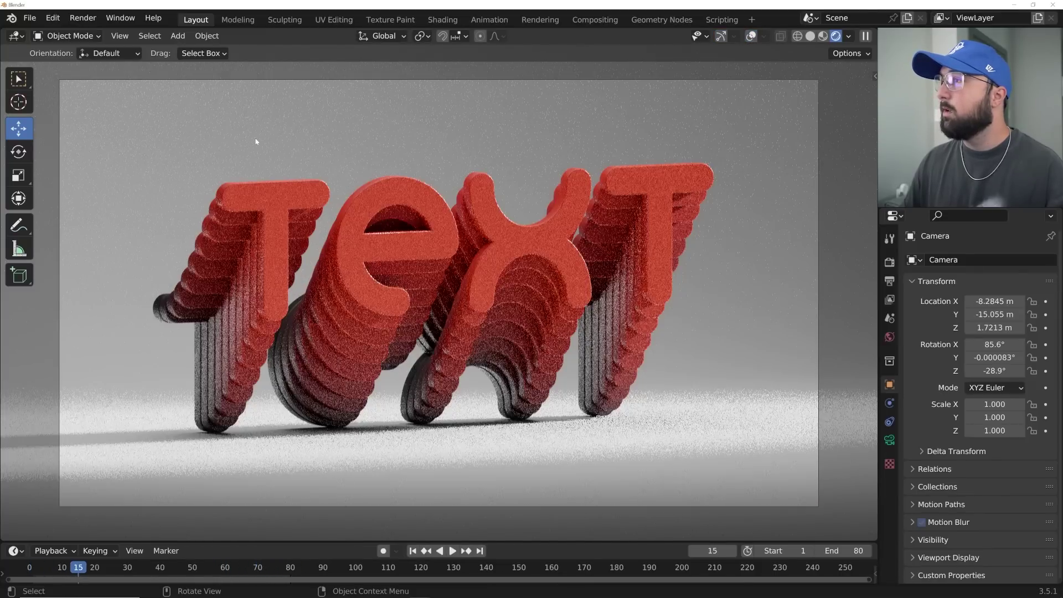
pyautogui.click(810, 37)
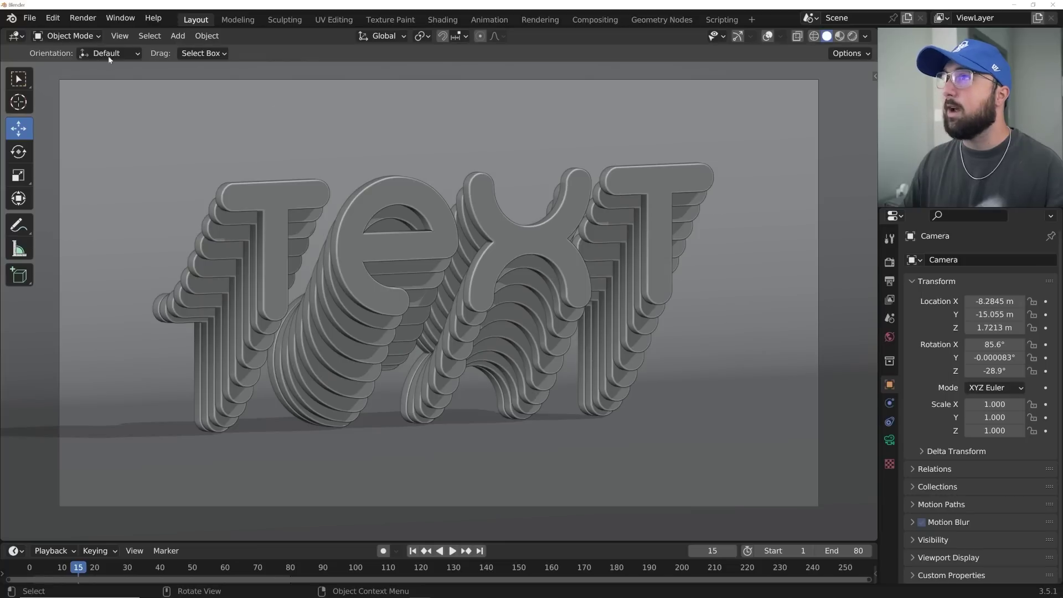
# Step: Render the current frame as a still image, inspect the result up close and close the render window
pyautogui.click(82, 18)
pyautogui.click(102, 32)
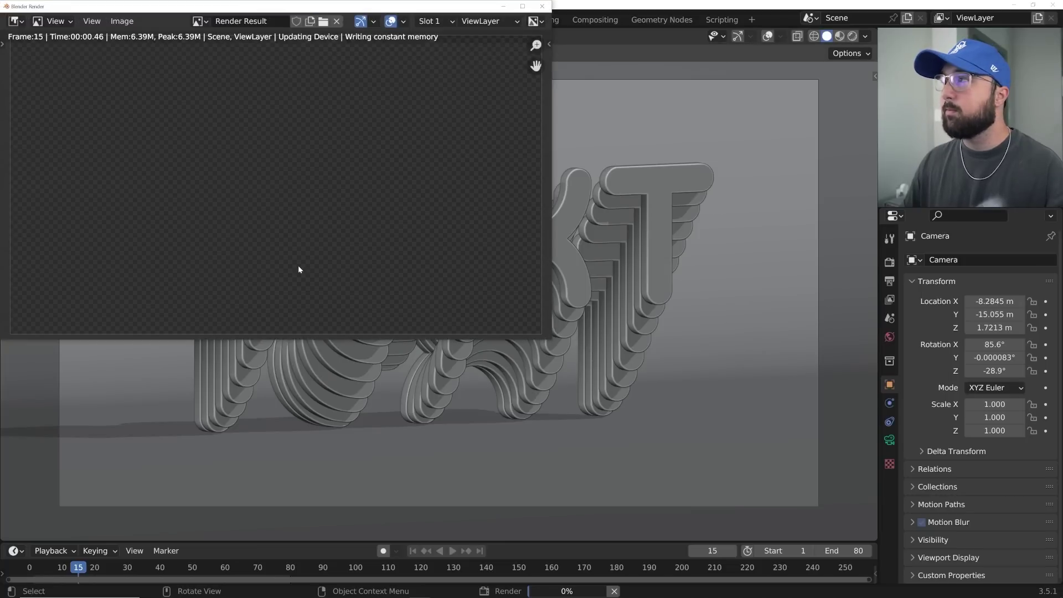
pyautogui.scroll(3, 203, 150)
pyautogui.scroll(-3, 215, 201)
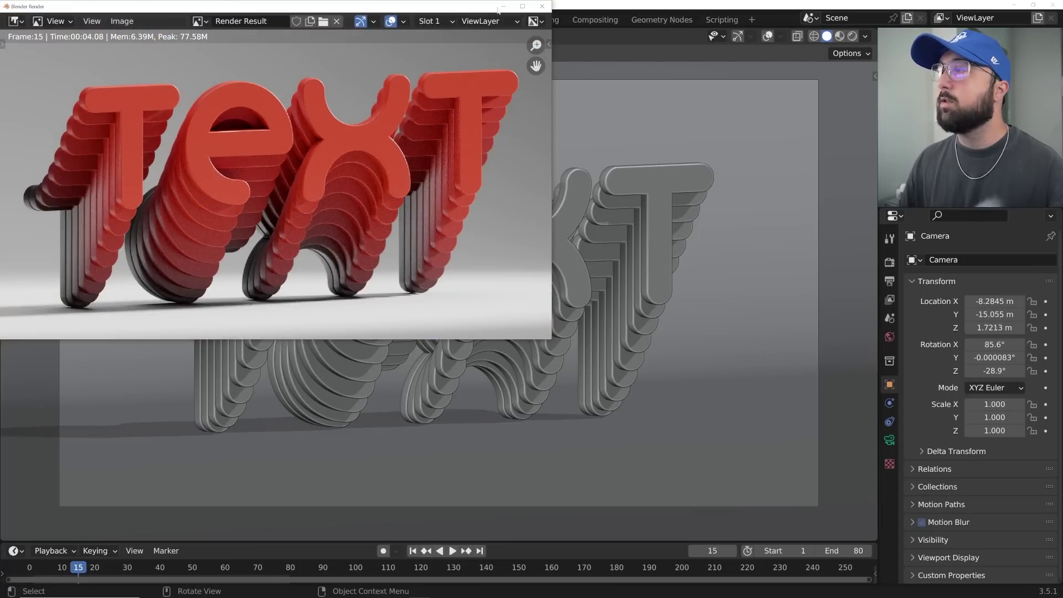
pyautogui.click(542, 6)
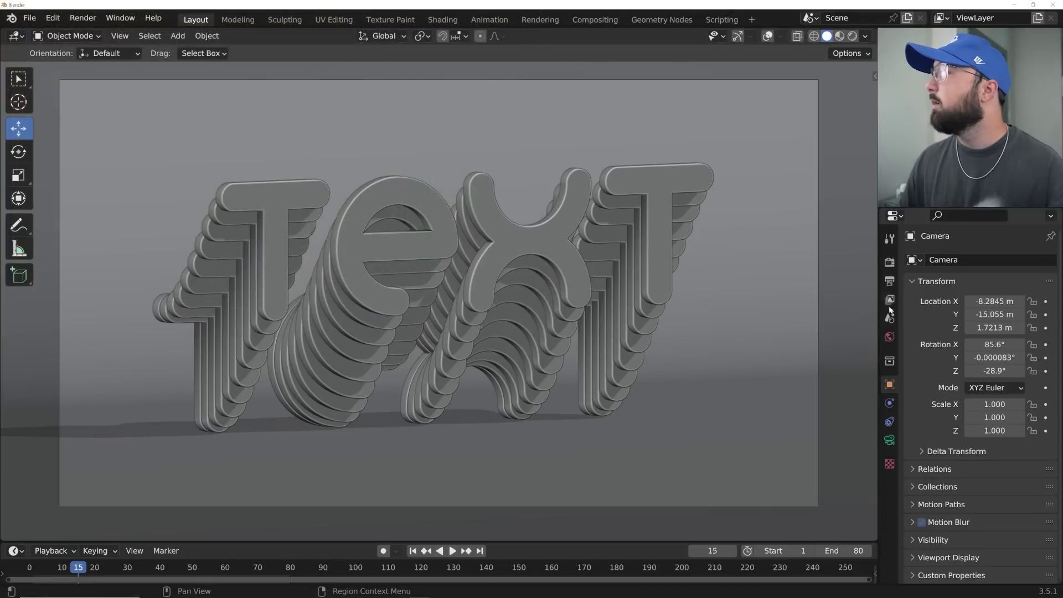
# Step: Enable the Denoising Data pass for the view layer and turn on nodes in the Compositing workspace
pyautogui.click(889, 281)
pyautogui.click(890, 299)
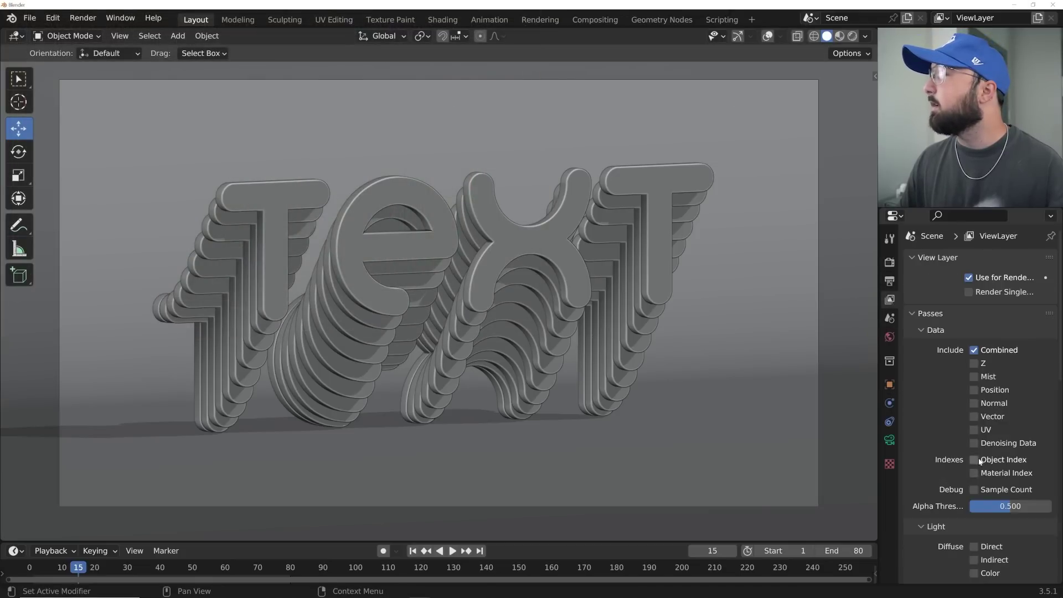
pyautogui.click(584, 20)
pyautogui.click(151, 37)
# Step: Add a Viewer node below the Composite node and connect the Render Layers Image output to it
pyautogui.moveTo(557, 159); pyautogui.dragTo(456, 244, button='middle')
pyautogui.hotkey('shift', 'a')
pyautogui.click(485, 211)
pyautogui.write('vie')
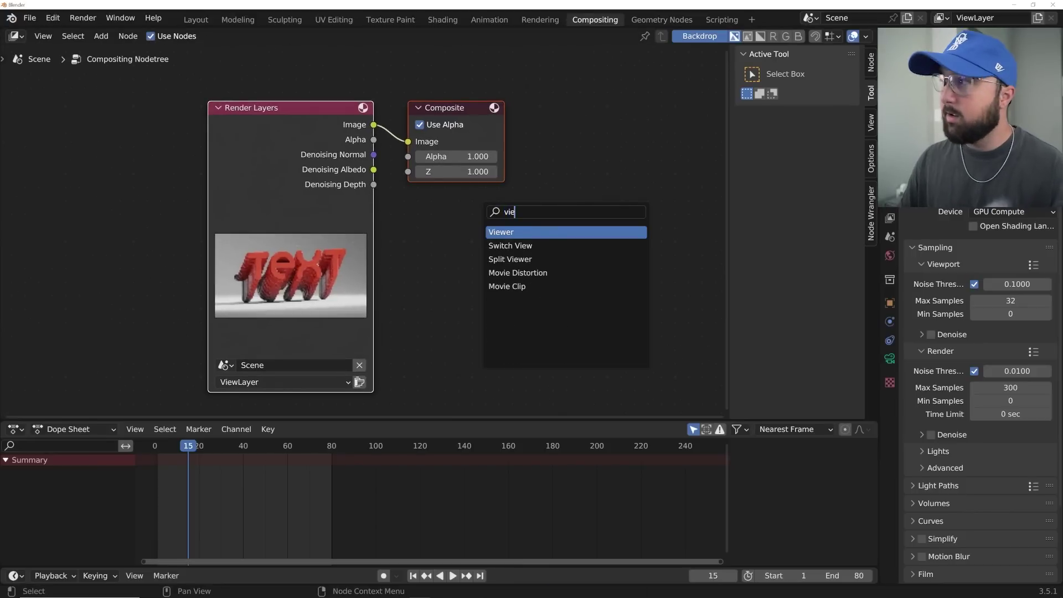
pyautogui.click(507, 233)
pyautogui.click(499, 257)
pyautogui.moveTo(453, 107); pyautogui.dragTo(558, 101)
pyautogui.moveTo(374, 124); pyautogui.dragTo(478, 257)
pyautogui.moveTo(477, 257); pyautogui.dragTo(477, 256)
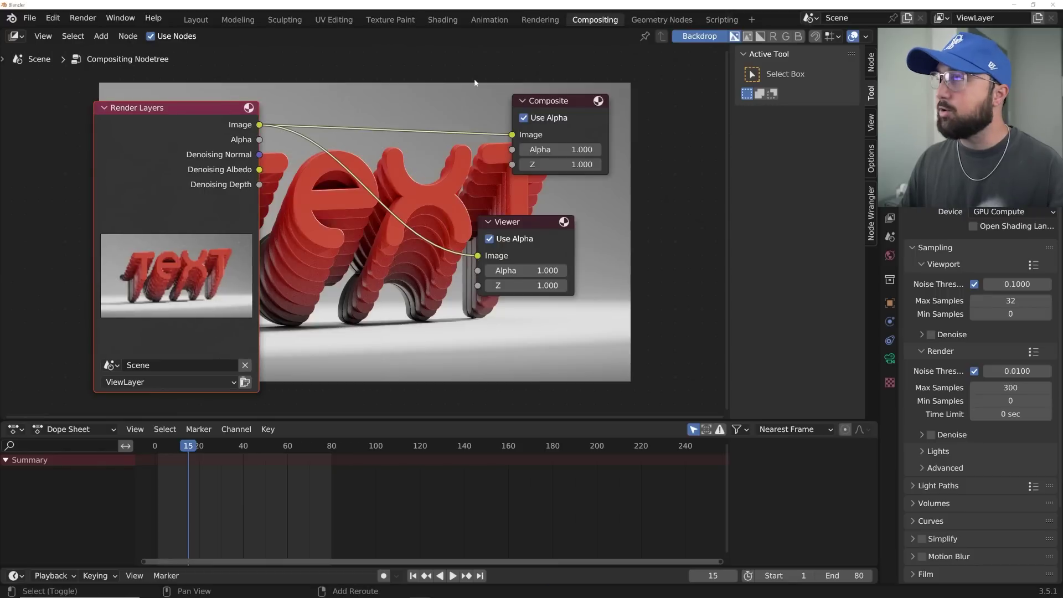
# Step: Join the Composite and Viewer image links with a reroute and move the Render Layers node away to make room
pyautogui.keyDown('shift'); pyautogui.moveTo(474, 83); pyautogui.dragTo(347, 272, button='right'); pyautogui.keyUp('shift')
pyautogui.moveTo(348, 271); pyautogui.dragTo(502, 305, button='middle')
pyautogui.moveTo(315, 171); pyautogui.dragTo(99, 173)
# Step: Insert a Denoise node between Render Layers and the reroute, and connect Denoising Normal and Denoising Albedo to its Normal and Albedo inputs
pyautogui.hotkey('shift', 'a')
pyautogui.click(323, 135)
pyautogui.write('de')
pyautogui.press('Return')
pyautogui.click(326, 187)
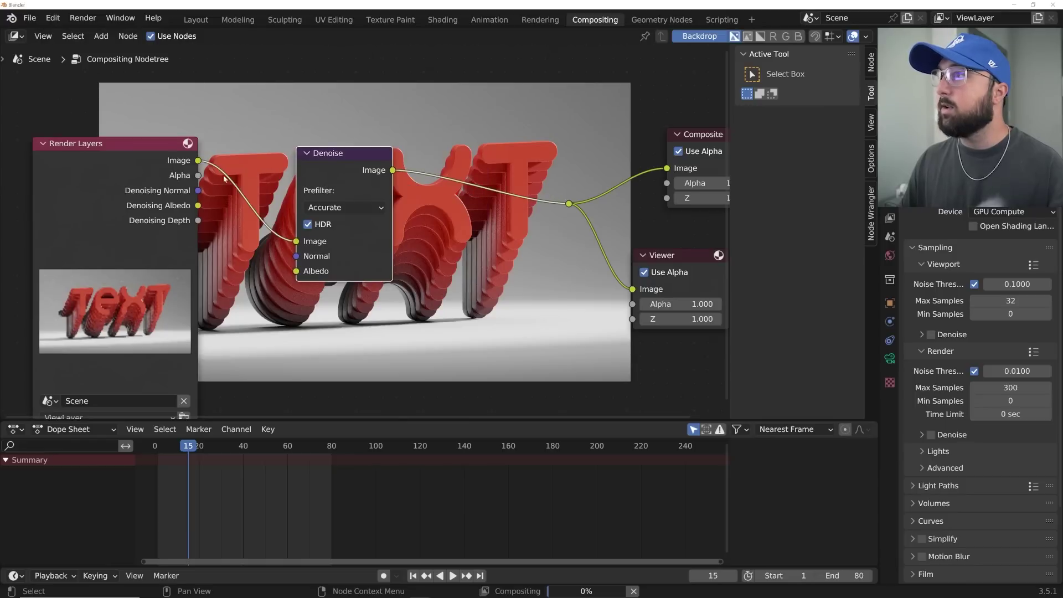
pyautogui.moveTo(198, 191); pyautogui.dragTo(276, 251)
pyautogui.moveTo(198, 205); pyautogui.dragTo(296, 271)
# Step: Render the frame again with the Denoise node, examine the letters and floor shadows, and close the render window
pyautogui.click(84, 18)
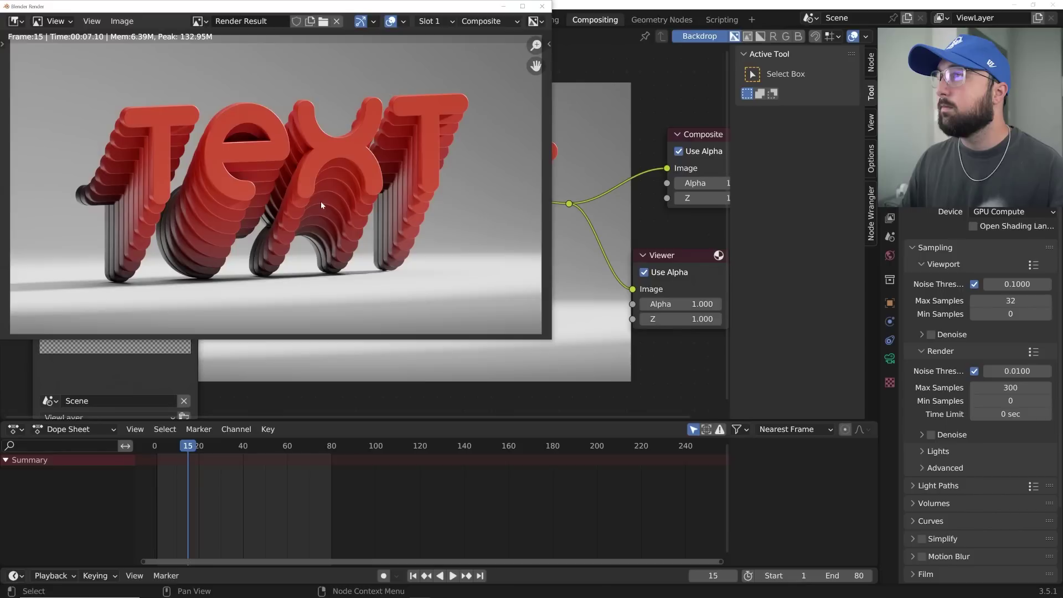
pyautogui.scroll(2, 321, 201)
pyautogui.scroll(-2, 321, 201)
pyautogui.scroll(1, 394, 126)
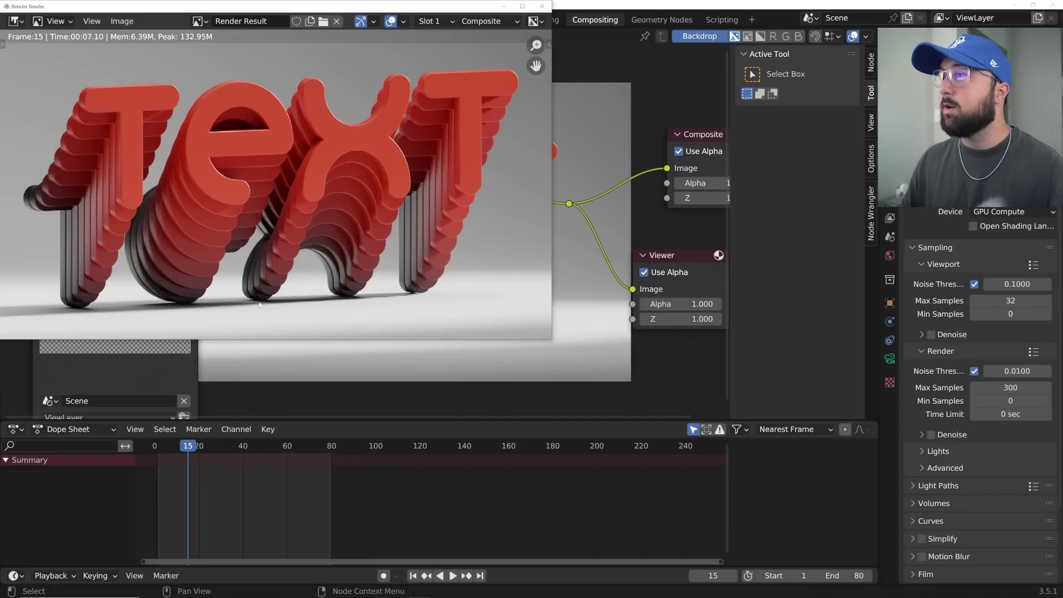
pyautogui.scroll(-2, 404, 166)
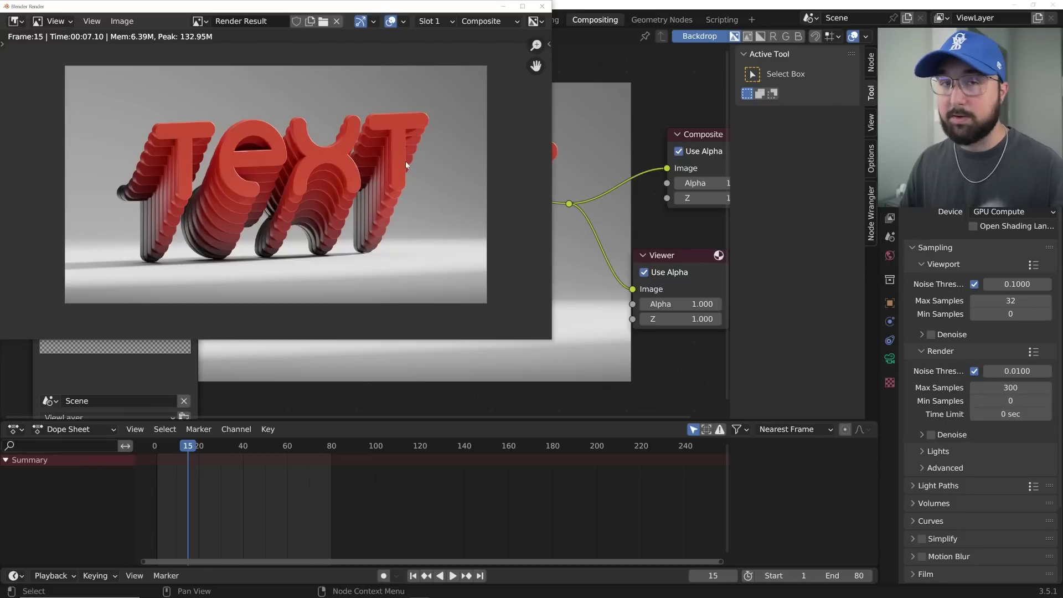
pyautogui.click(542, 6)
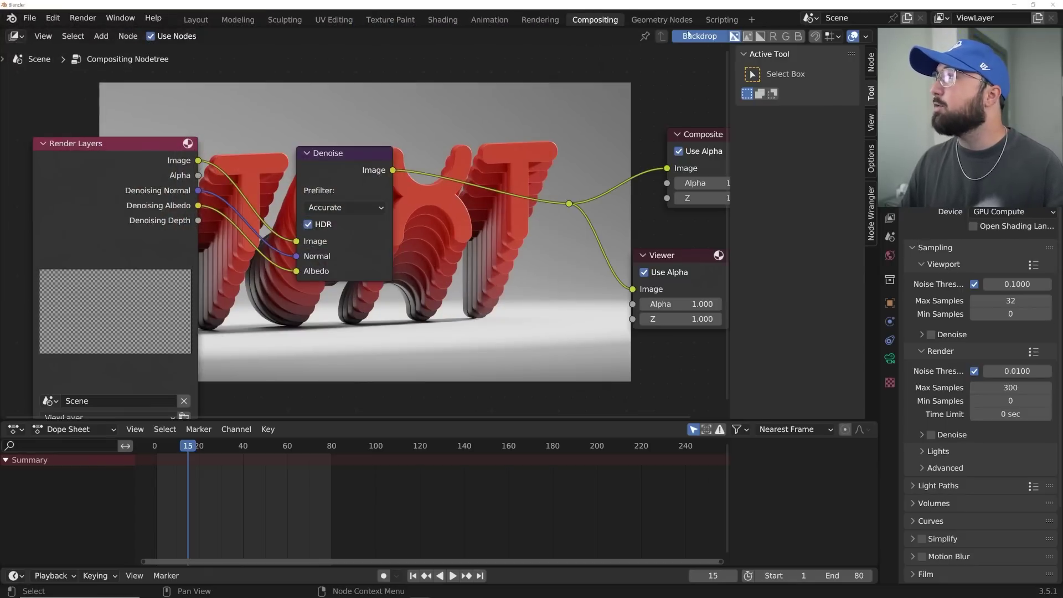
# Step: Return to the Layout workspace, review the output folder and file format settings, and bring up the render commands
pyautogui.click(190, 20)
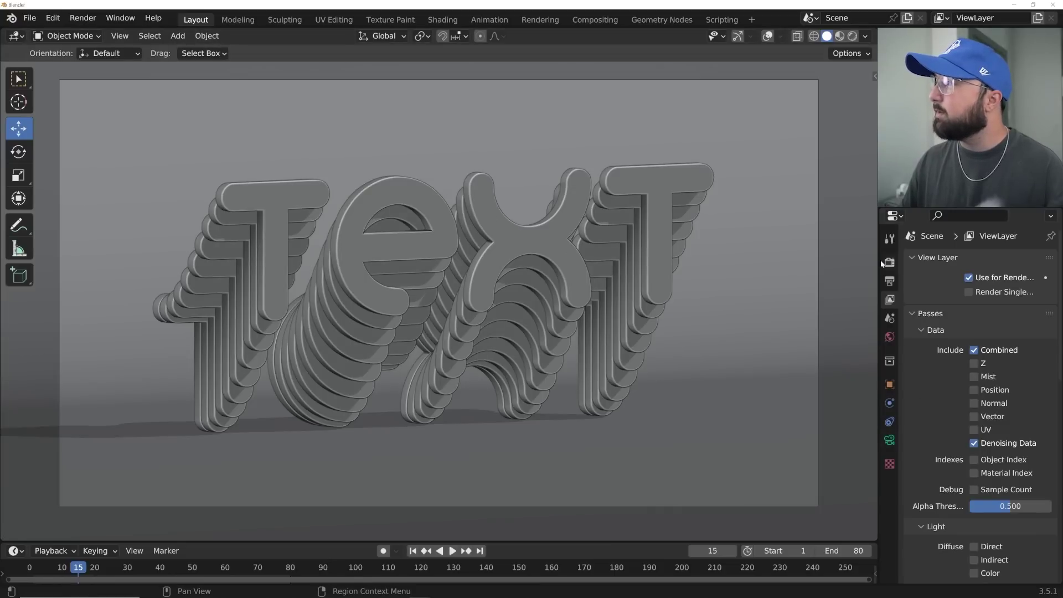
pyautogui.click(889, 282)
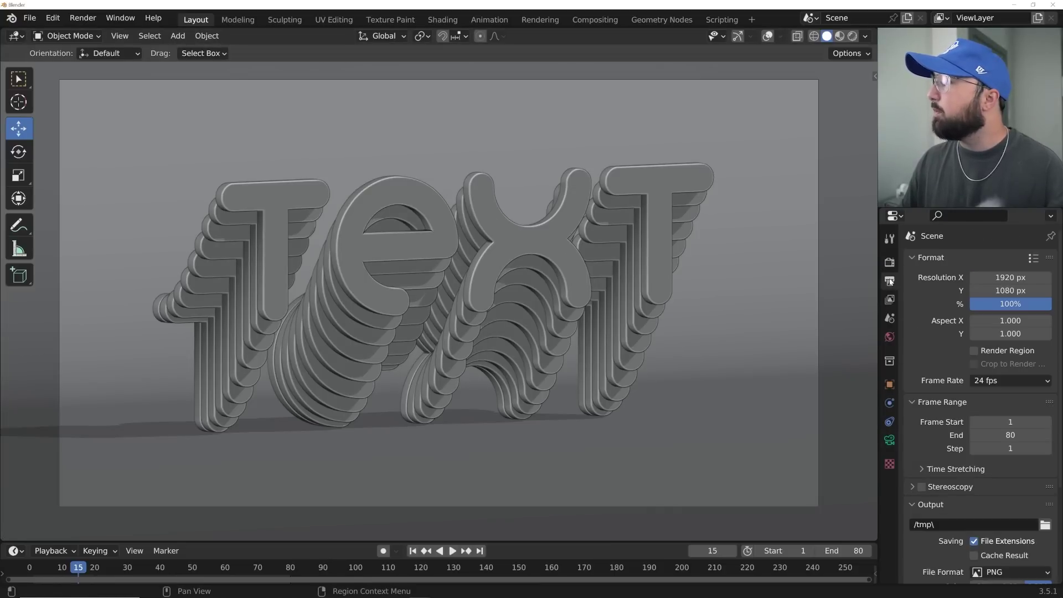
pyautogui.scroll(-5, 976, 339)
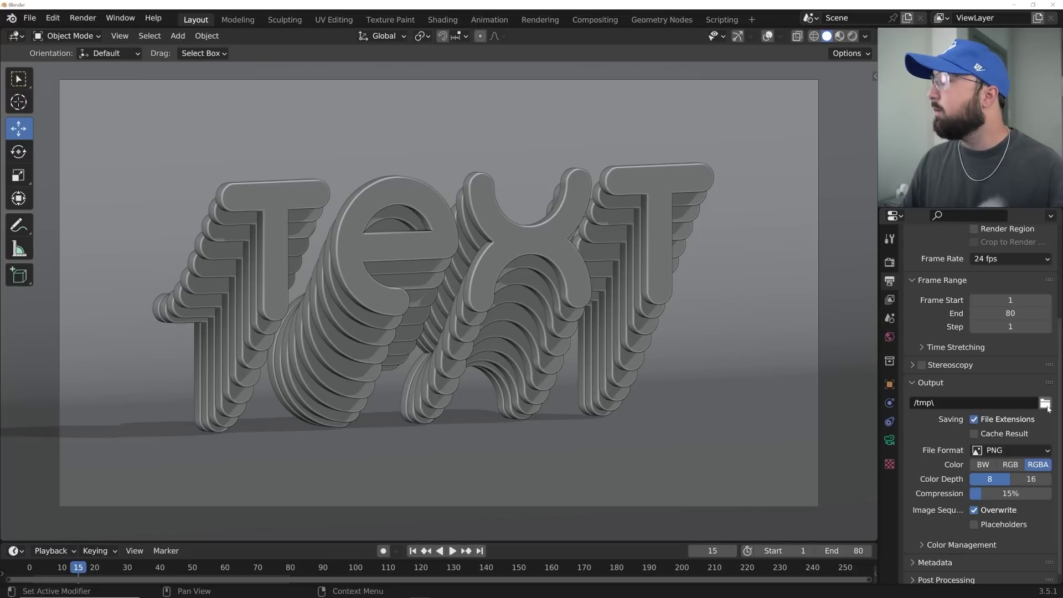
pyautogui.scroll(-1, 1017, 421)
pyautogui.click(1005, 445)
pyautogui.click(1007, 445)
pyautogui.click(87, 22)
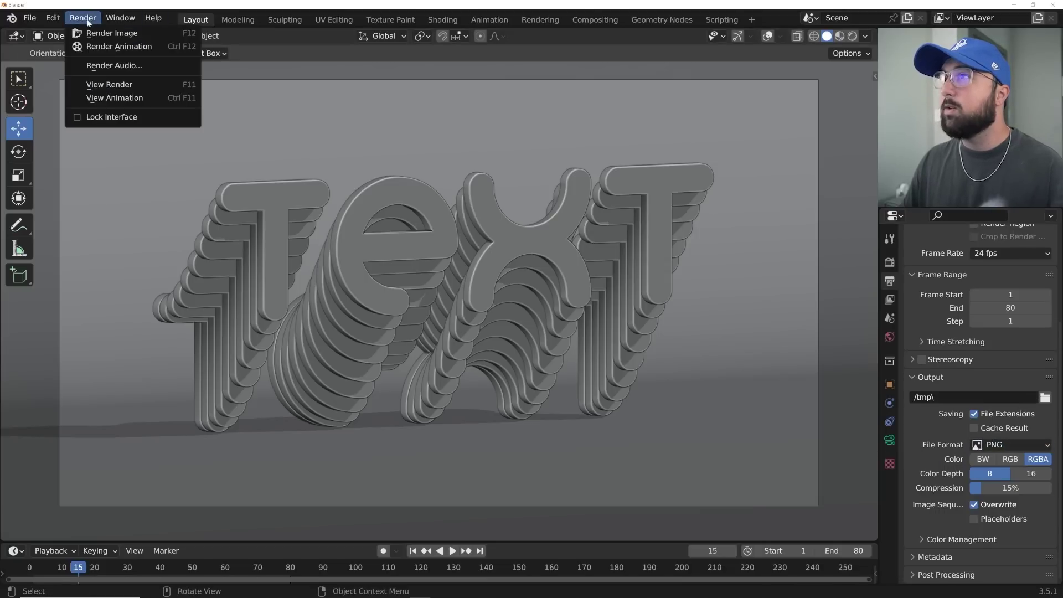